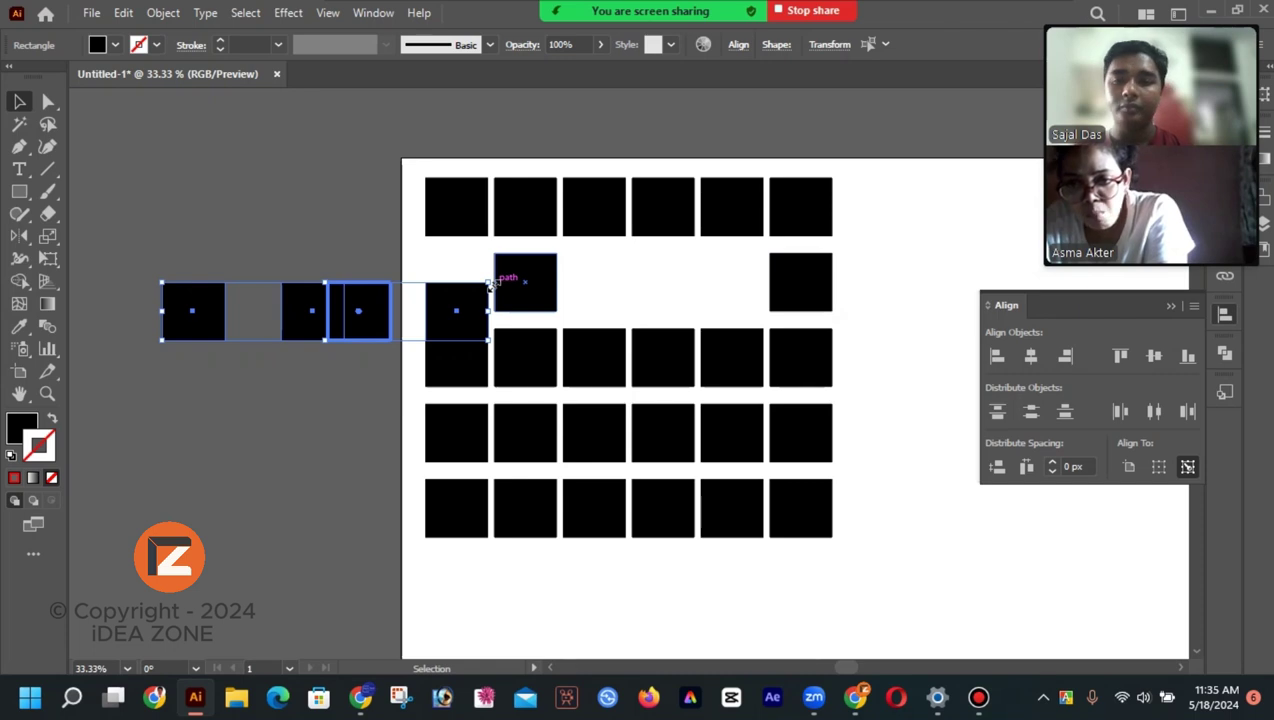
Undo the last alignment and vertically centre the three loose squares on the second row's first square as key object
{"action": "key", "text": "ctrl+z"}
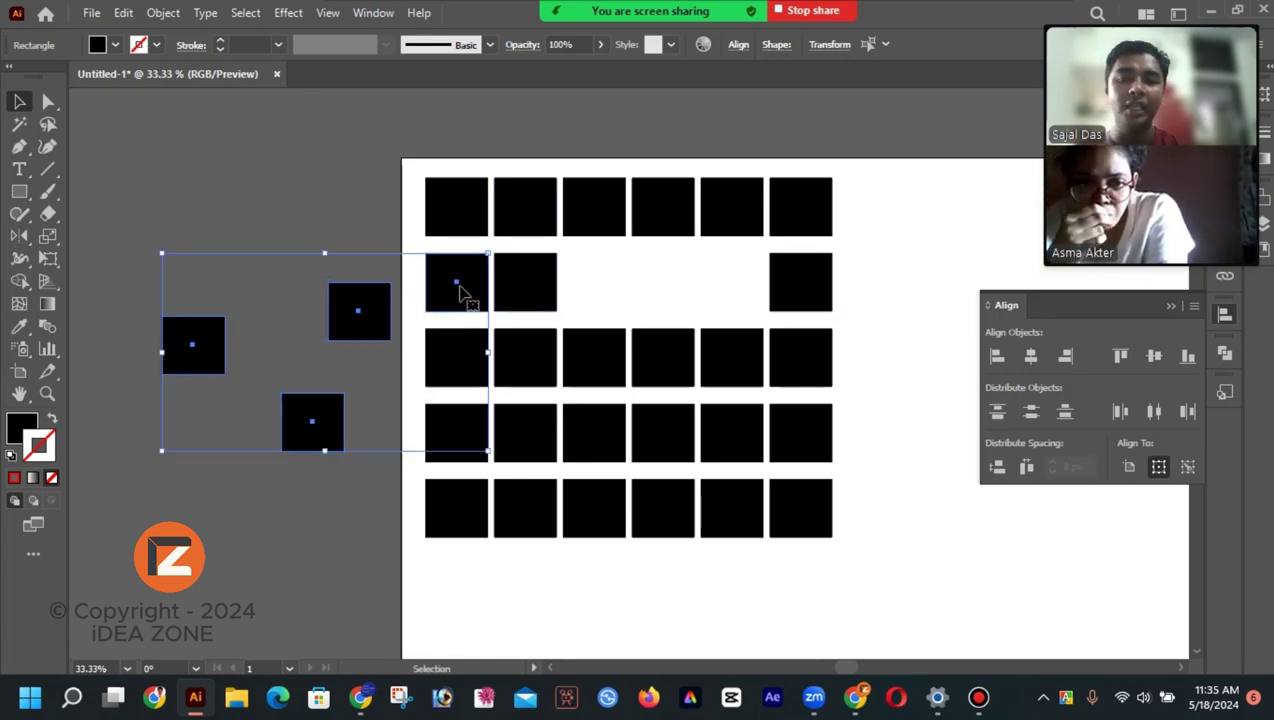
{"action": "left_click", "coordinate": [458, 290]}
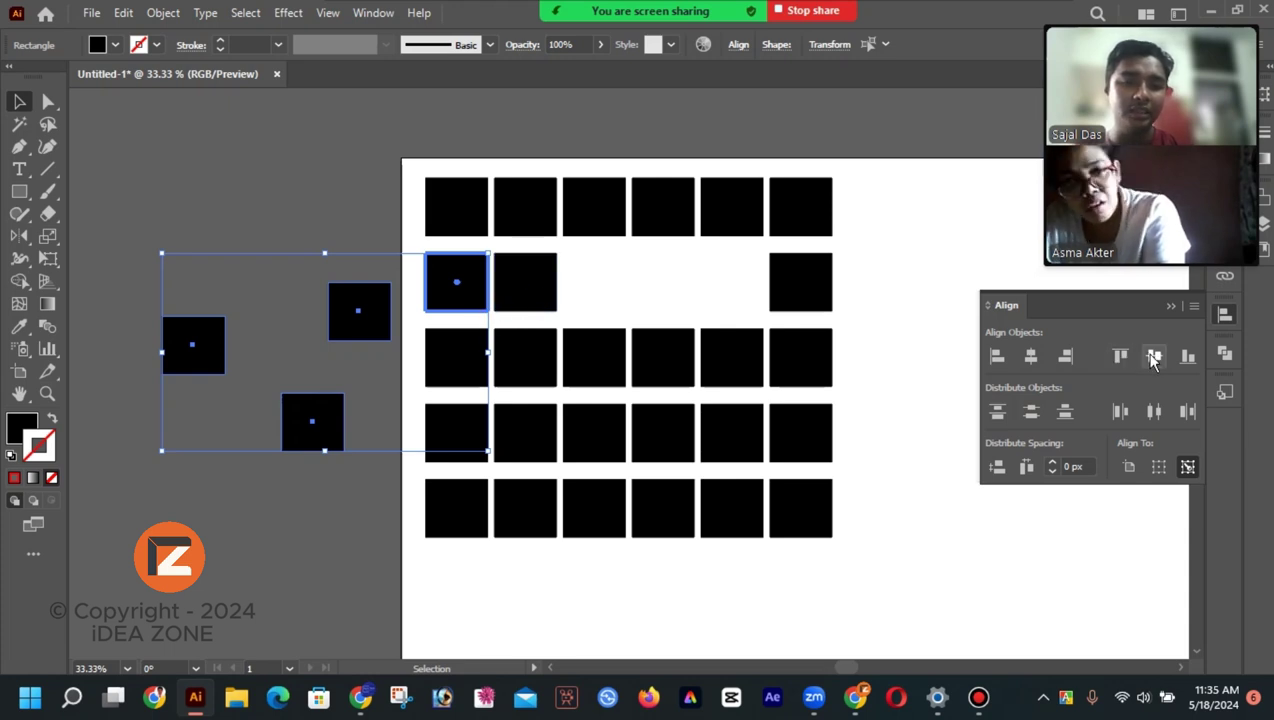
{"action": "left_click", "coordinate": [1153, 357]}
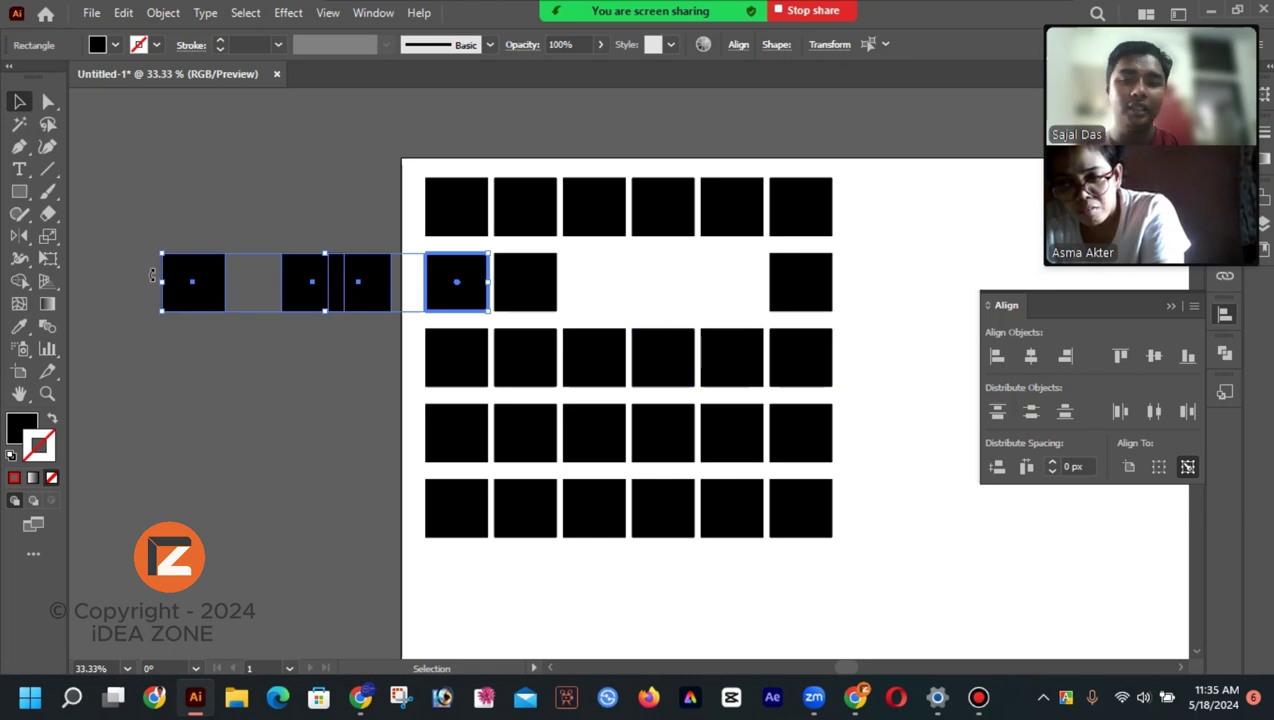
{"action": "left_click", "coordinate": [287, 401]}
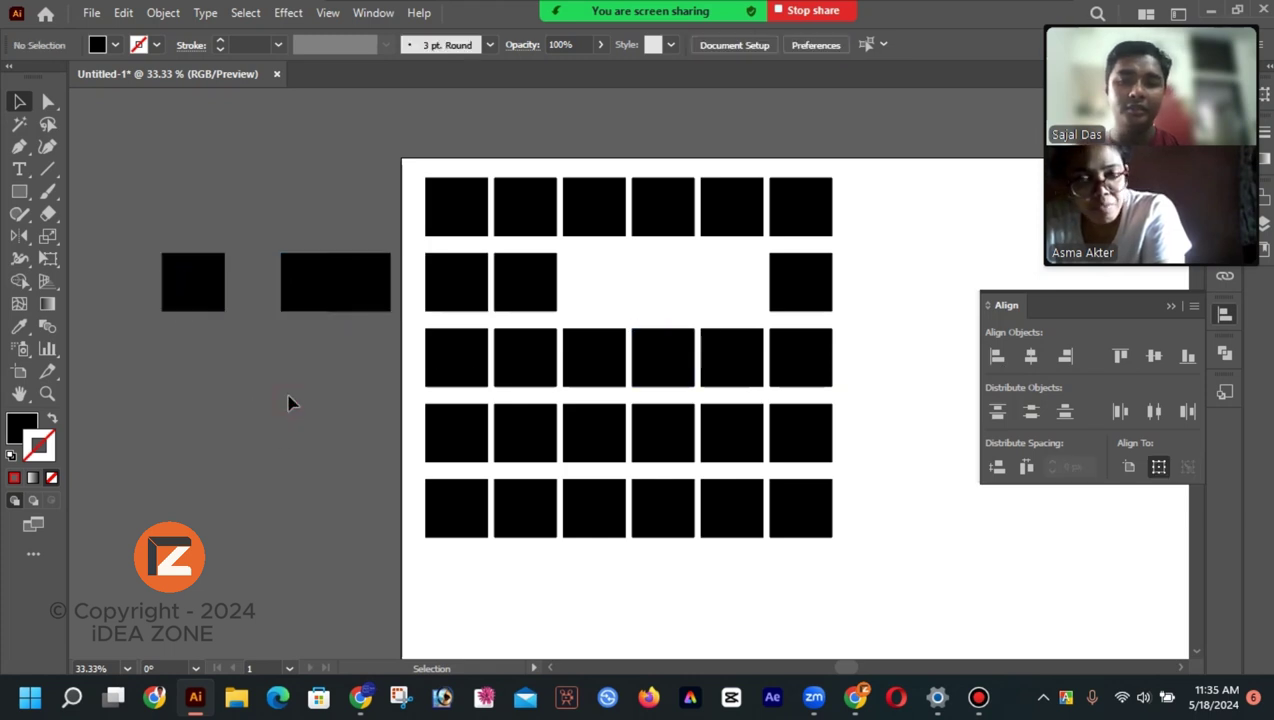
Centre the rightmost loose square horizontally under the top row's third square, using that square as key object
{"action": "left_click", "coordinate": [356, 290]}
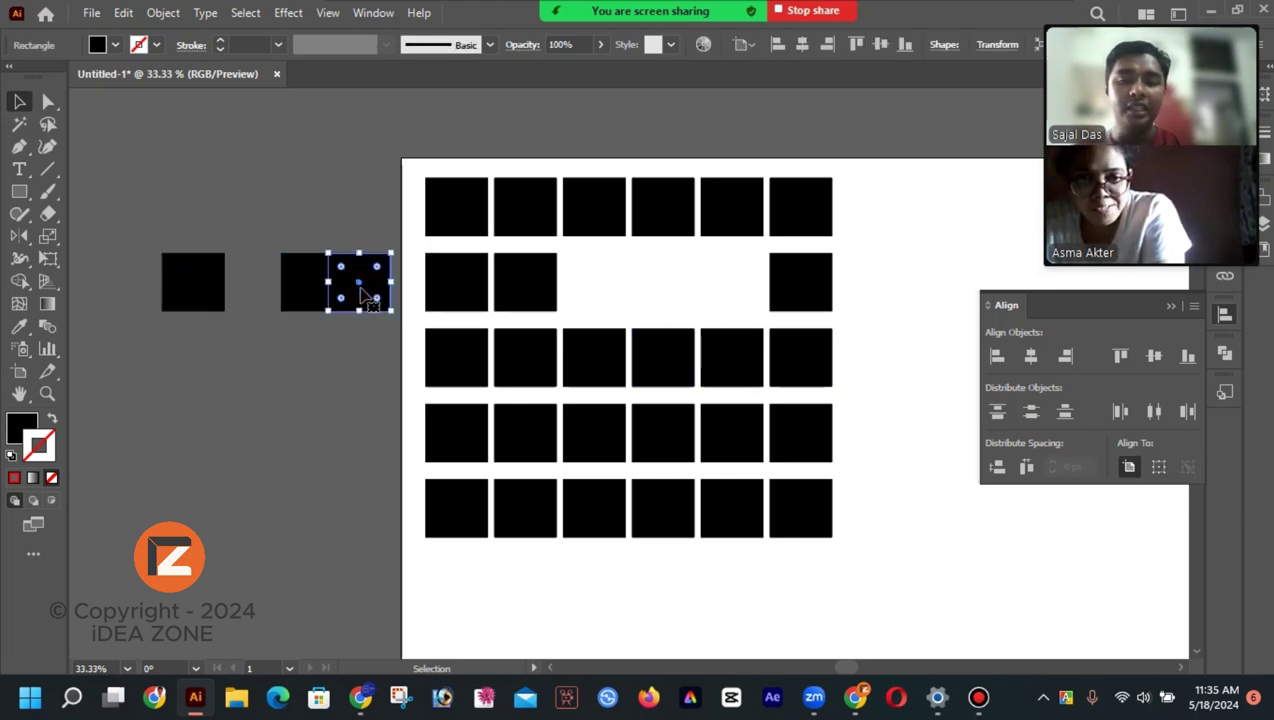
{"action": "left_click", "coordinate": [603, 226], "text": "shift"}
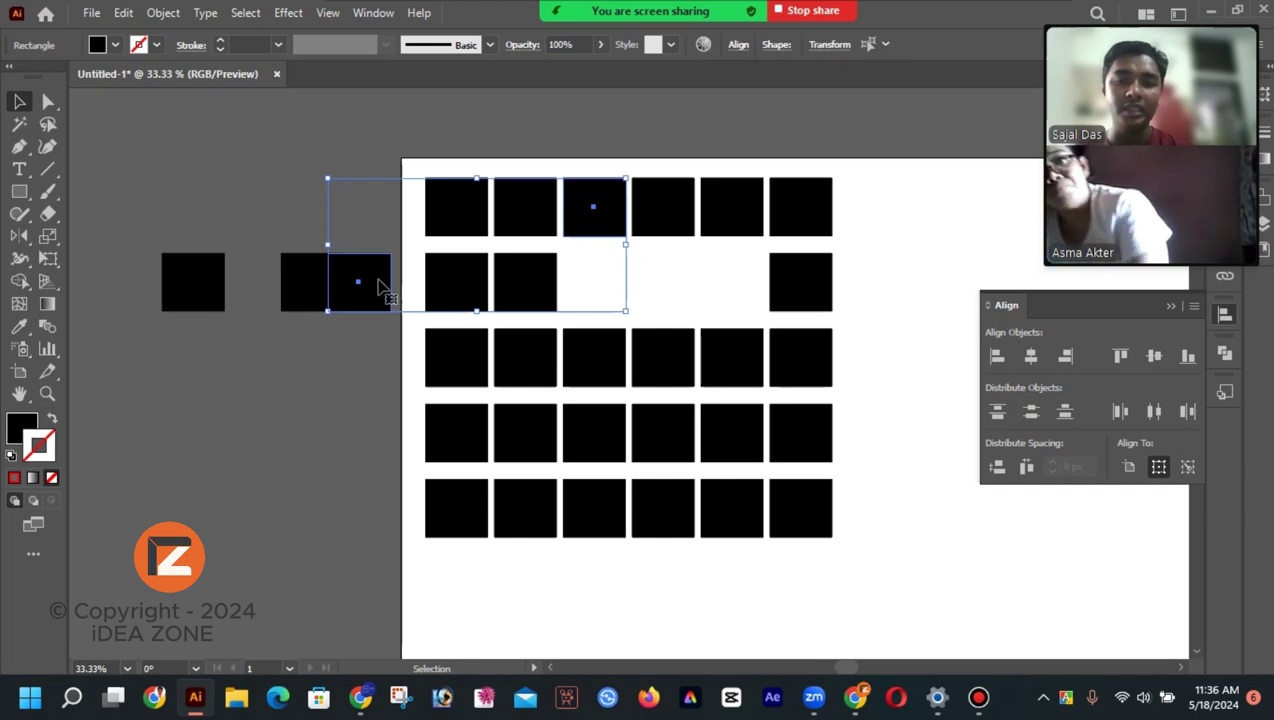
{"action": "left_click", "coordinate": [600, 222]}
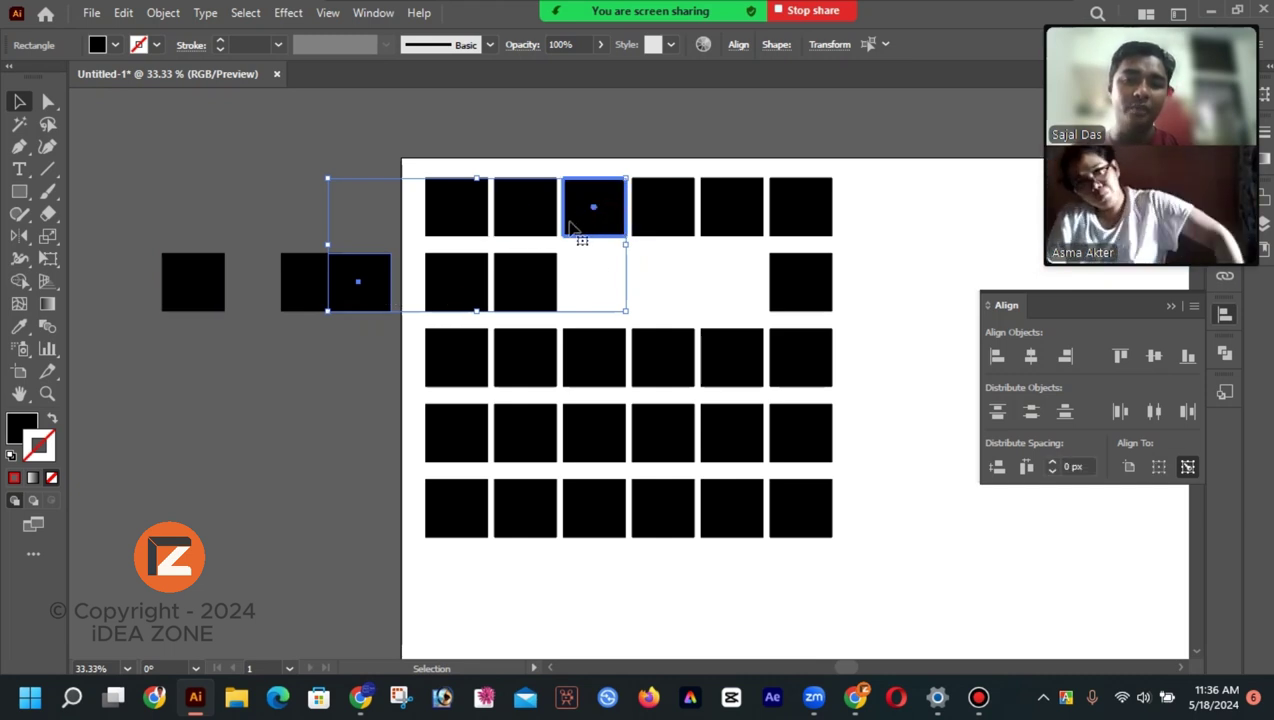
{"action": "left_click", "coordinate": [1030, 358]}
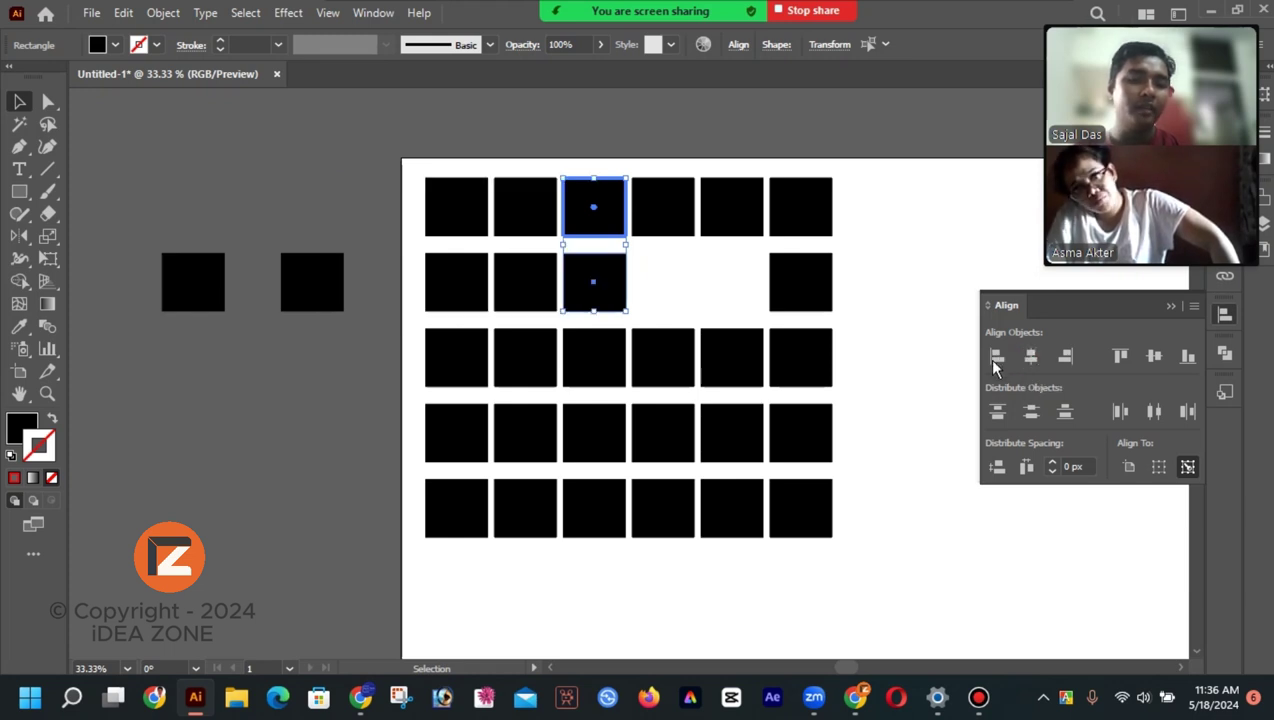
{"action": "left_click", "coordinate": [706, 307]}
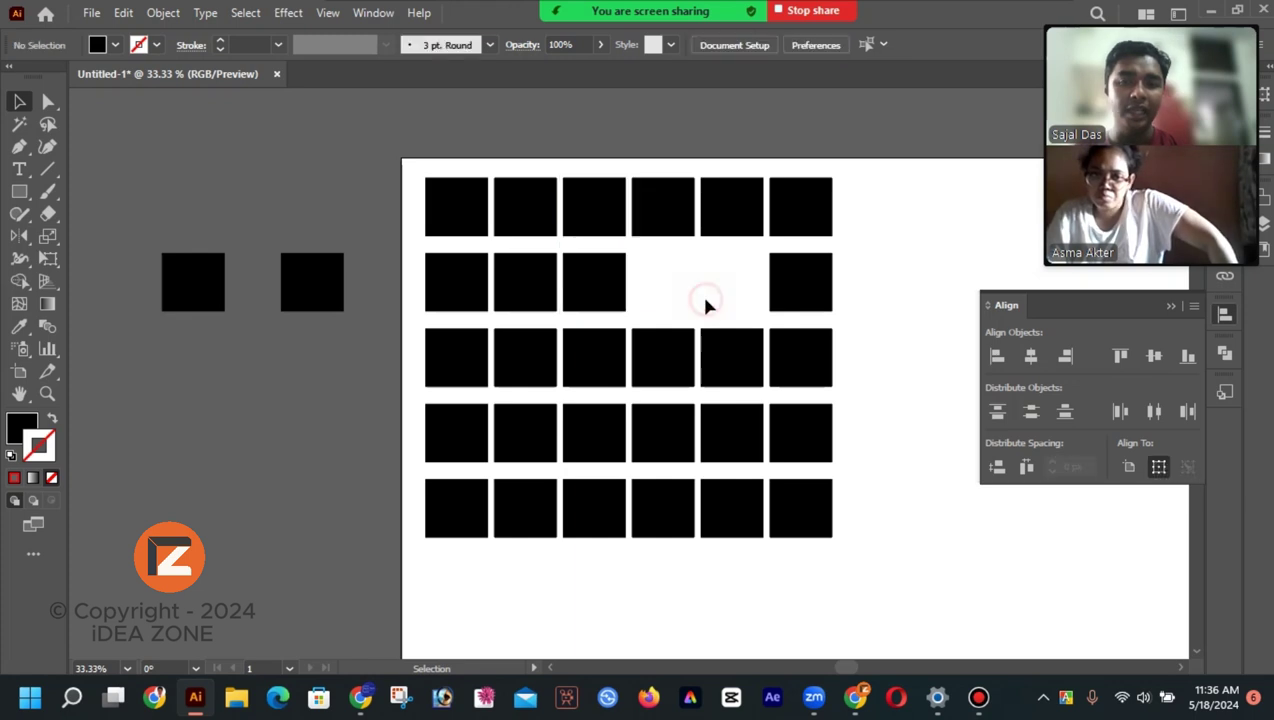
Centre the nearer of the two remaining loose squares horizontally under the top row's fourth square as key object
{"action": "left_click", "coordinate": [313, 290]}
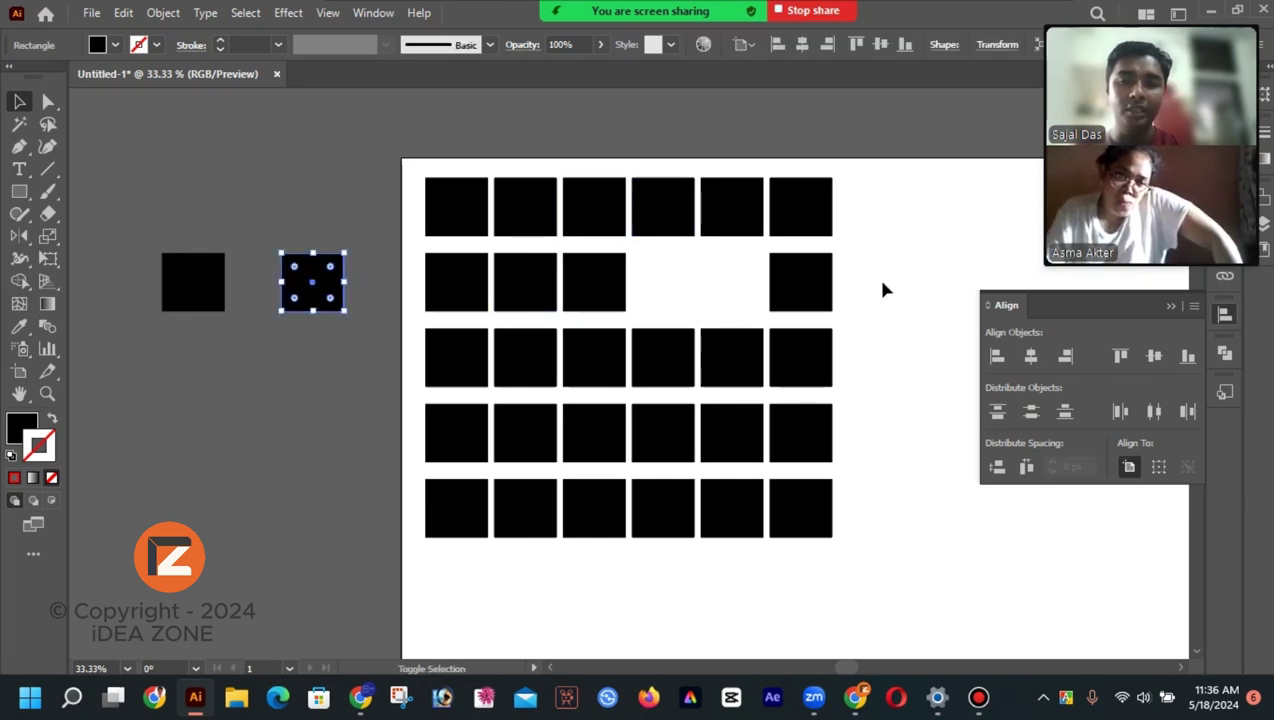
{"action": "left_click", "coordinate": [664, 230], "text": "shift"}
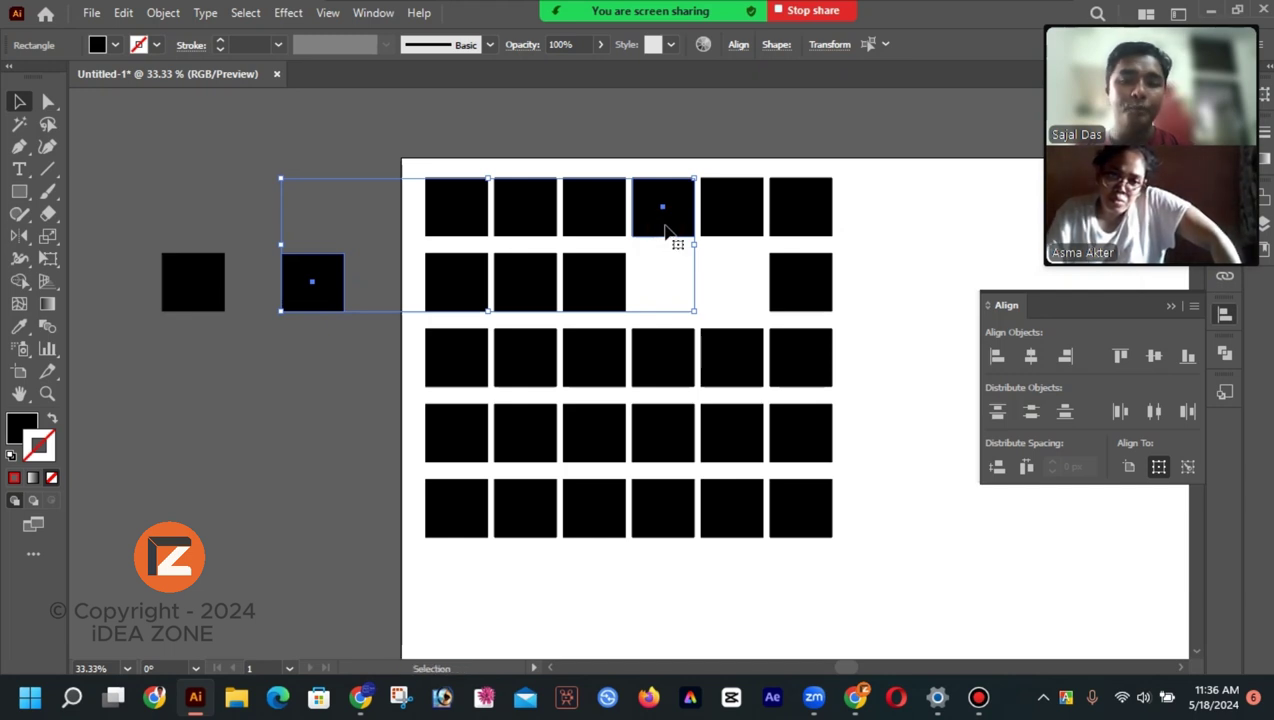
{"action": "left_click", "coordinate": [665, 212]}
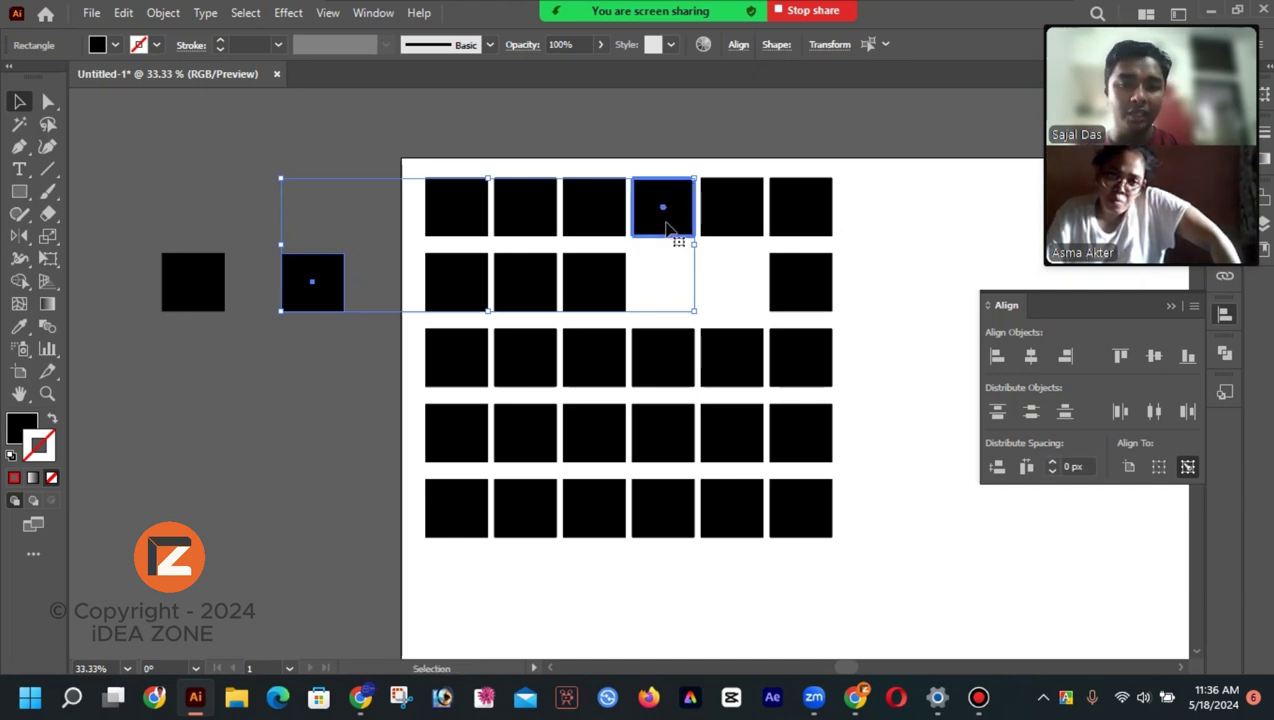
{"action": "left_click", "coordinate": [1032, 358]}
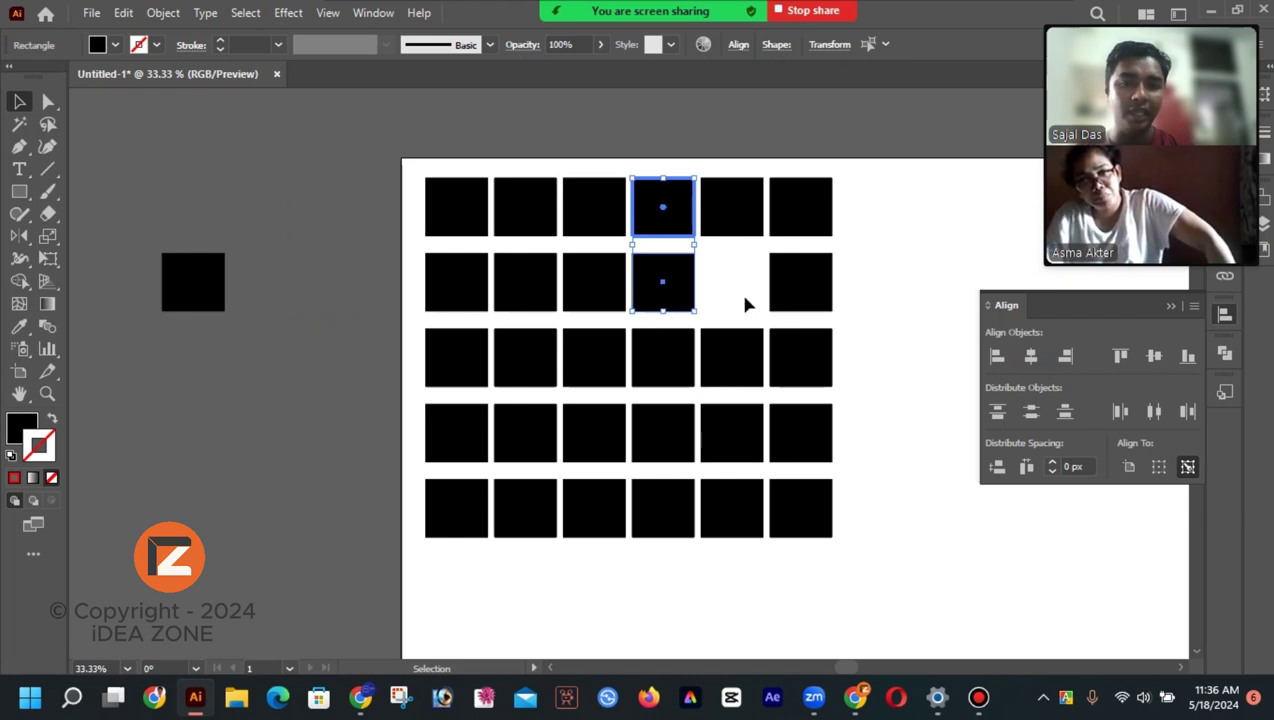
{"action": "left_click", "coordinate": [745, 295]}
Centre the last loose square horizontally under the top row's fifth square as key object, and dismiss the notification
{"action": "left_click", "coordinate": [738, 224]}
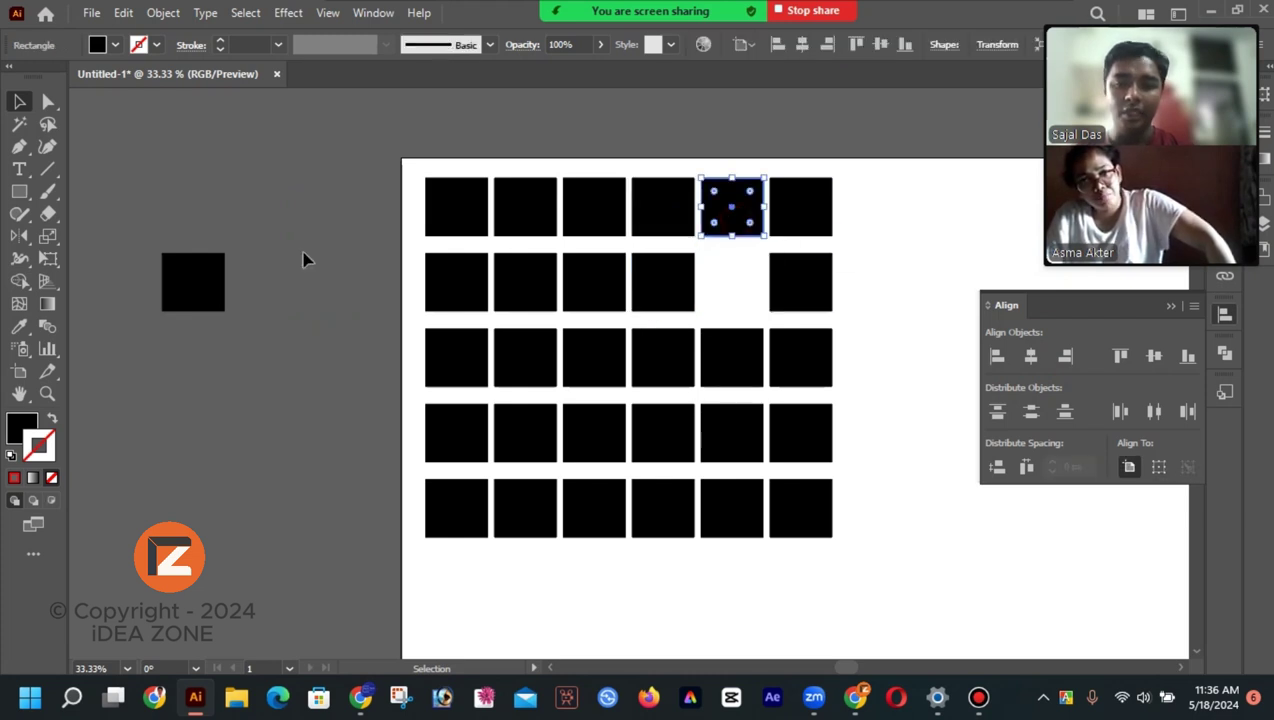
{"action": "left_click", "coordinate": [190, 282], "text": "shift"}
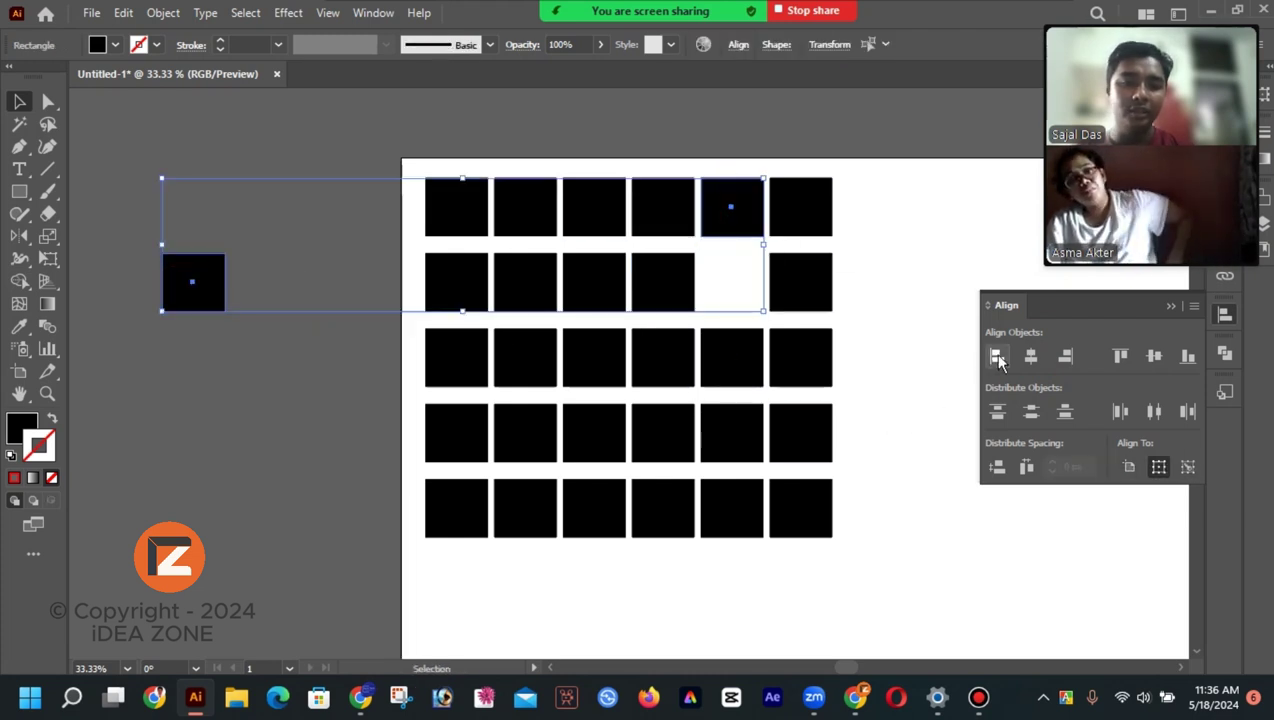
{"action": "left_click", "coordinate": [735, 210]}
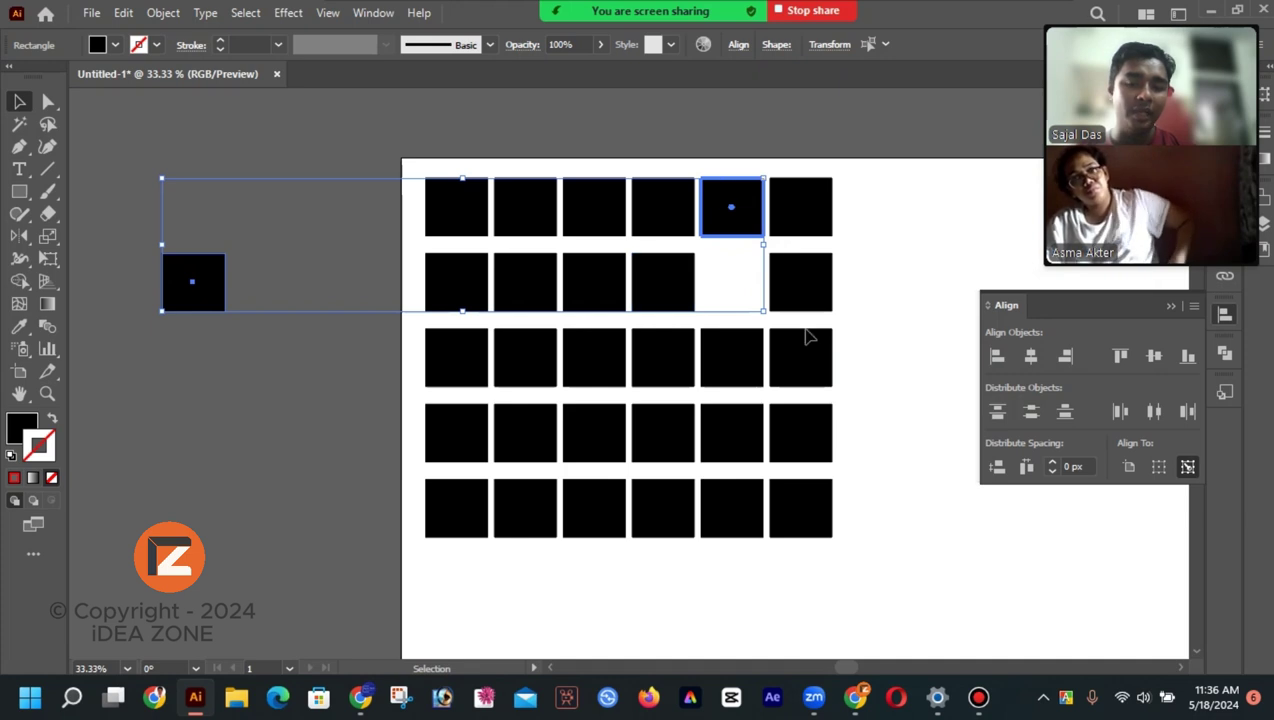
{"action": "left_click", "coordinate": [1030, 357]}
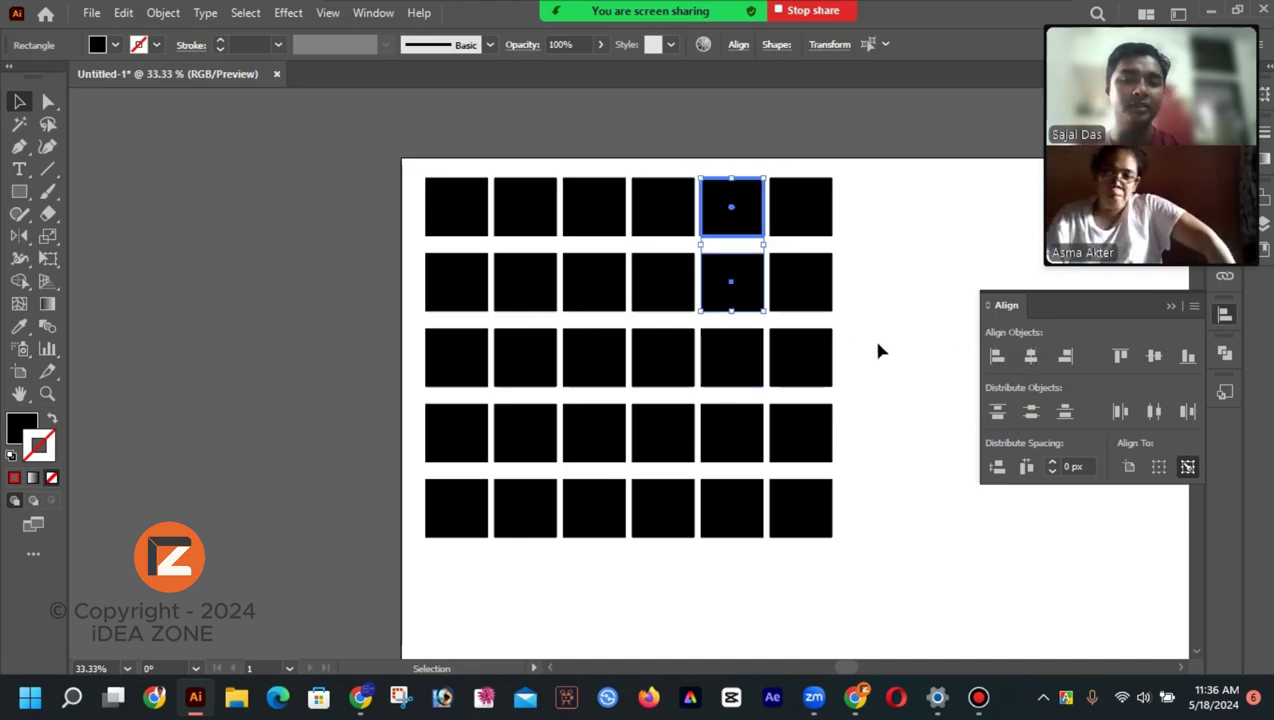
{"action": "left_click", "coordinate": [897, 318]}
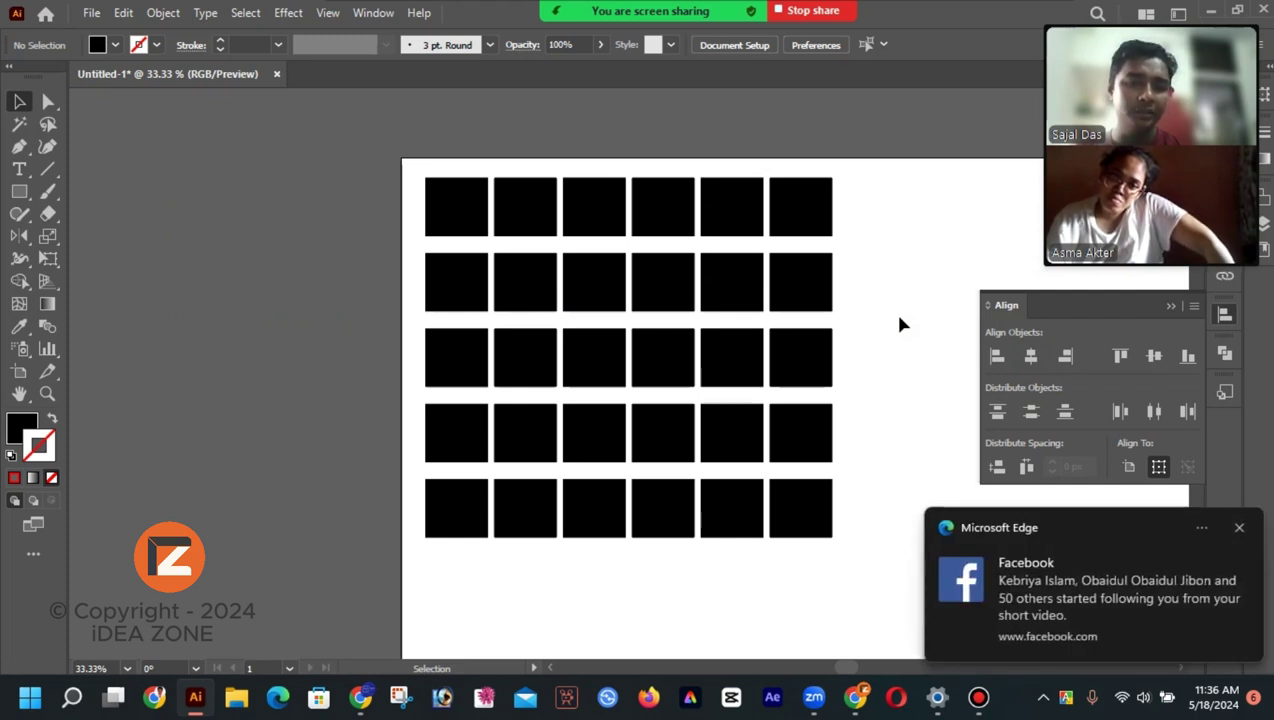
{"action": "left_click", "coordinate": [1237, 526]}
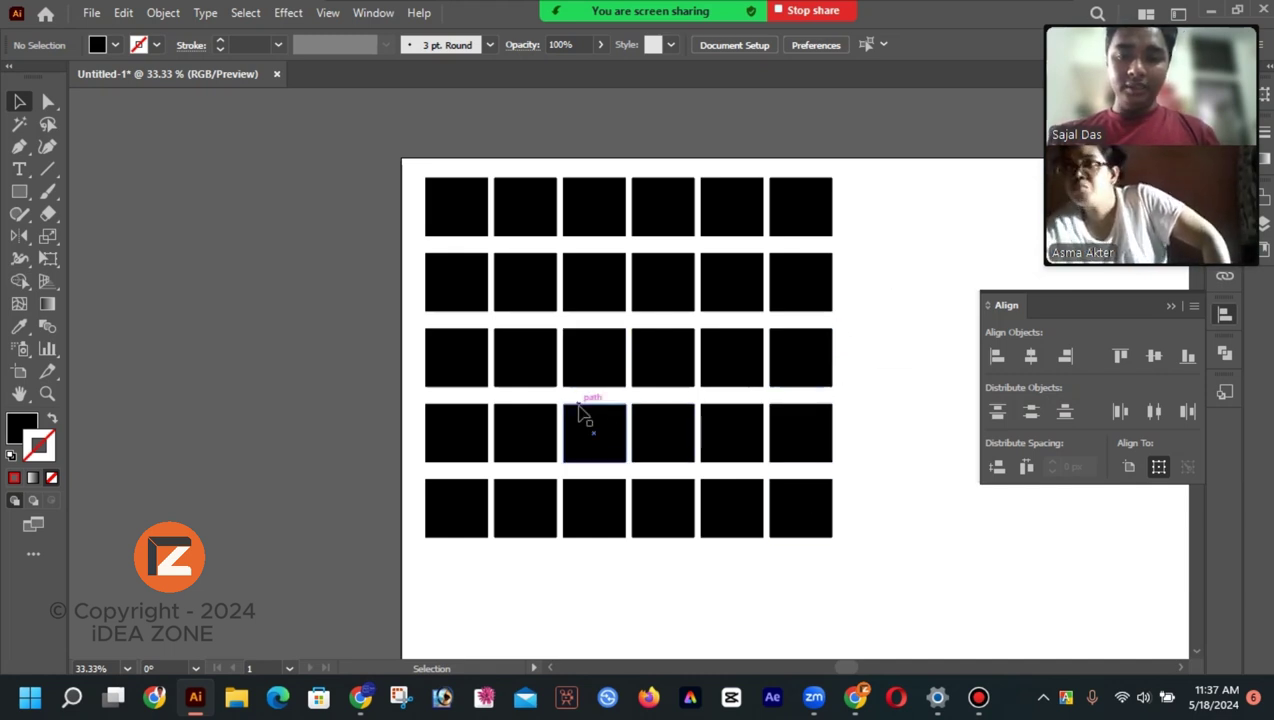
Scatter five squares off the artboard: third and fourth of row three, third of row two, fifth of row one, third of row five
{"action": "left_click_drag", "start_coordinate": [591, 369], "coordinate": [247, 451]}
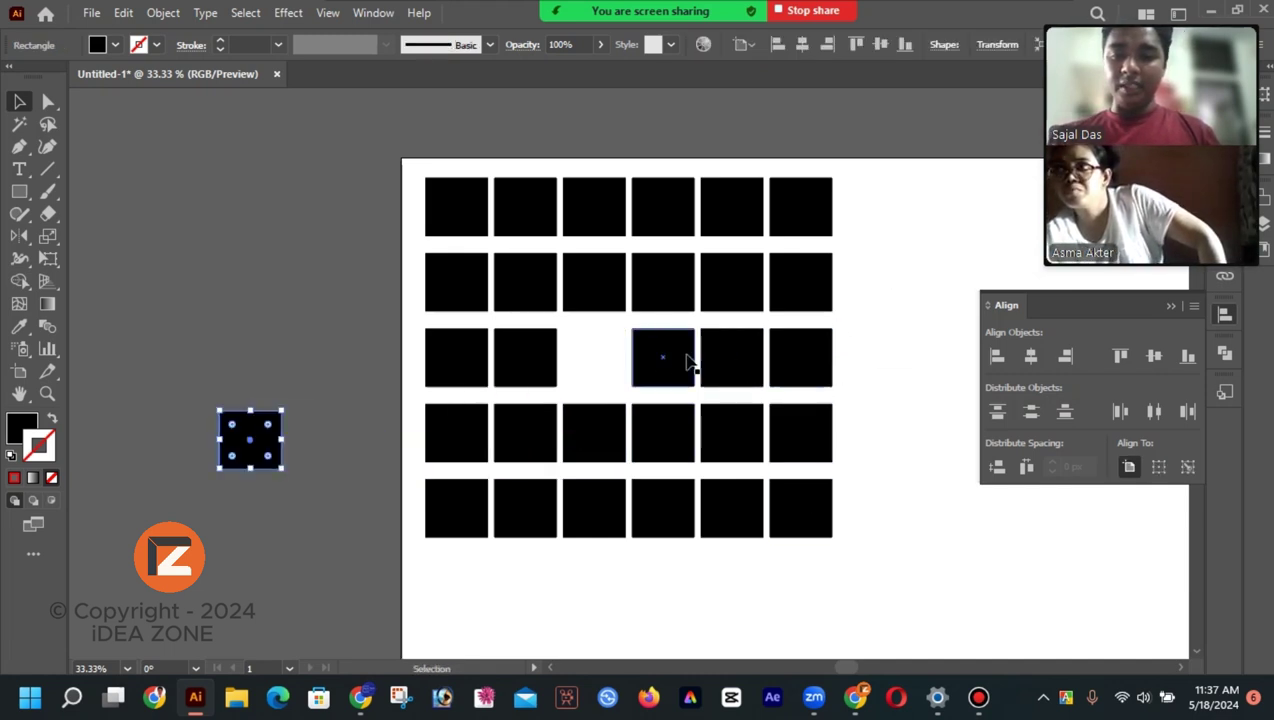
{"action": "left_click_drag", "start_coordinate": [660, 356], "coordinate": [359, 148]}
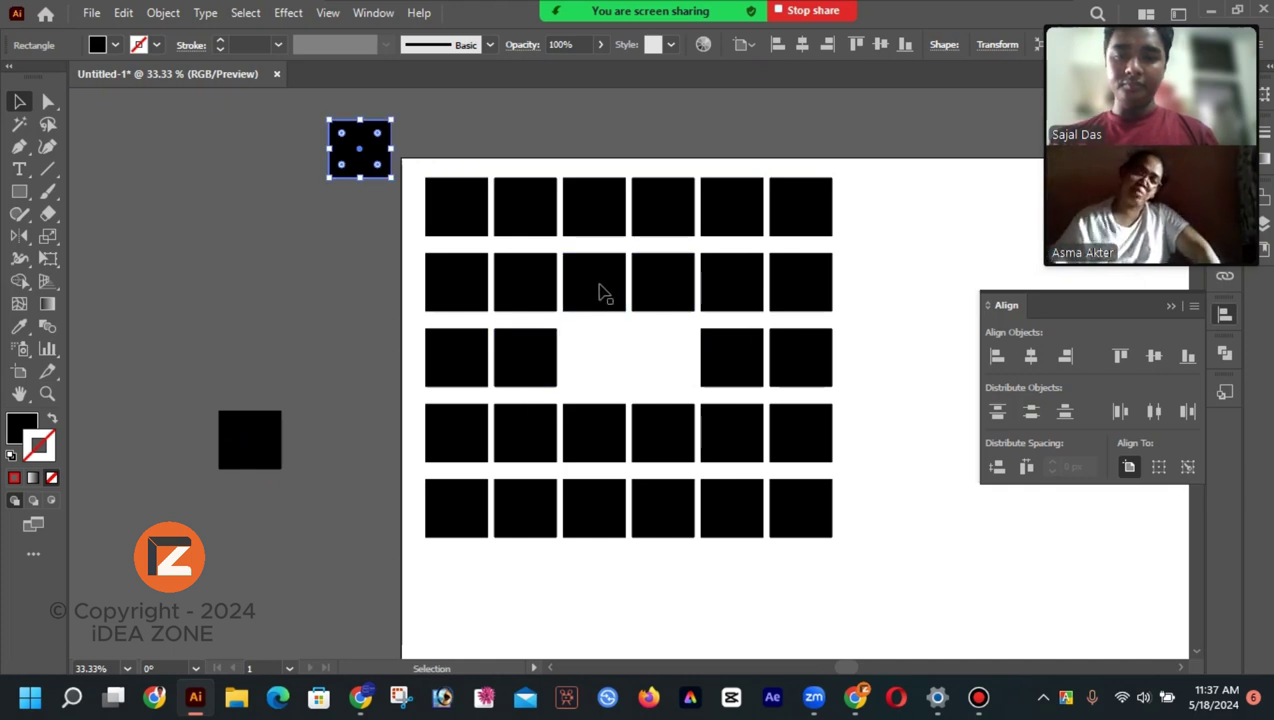
{"action": "left_click_drag", "start_coordinate": [600, 287], "coordinate": [189, 259]}
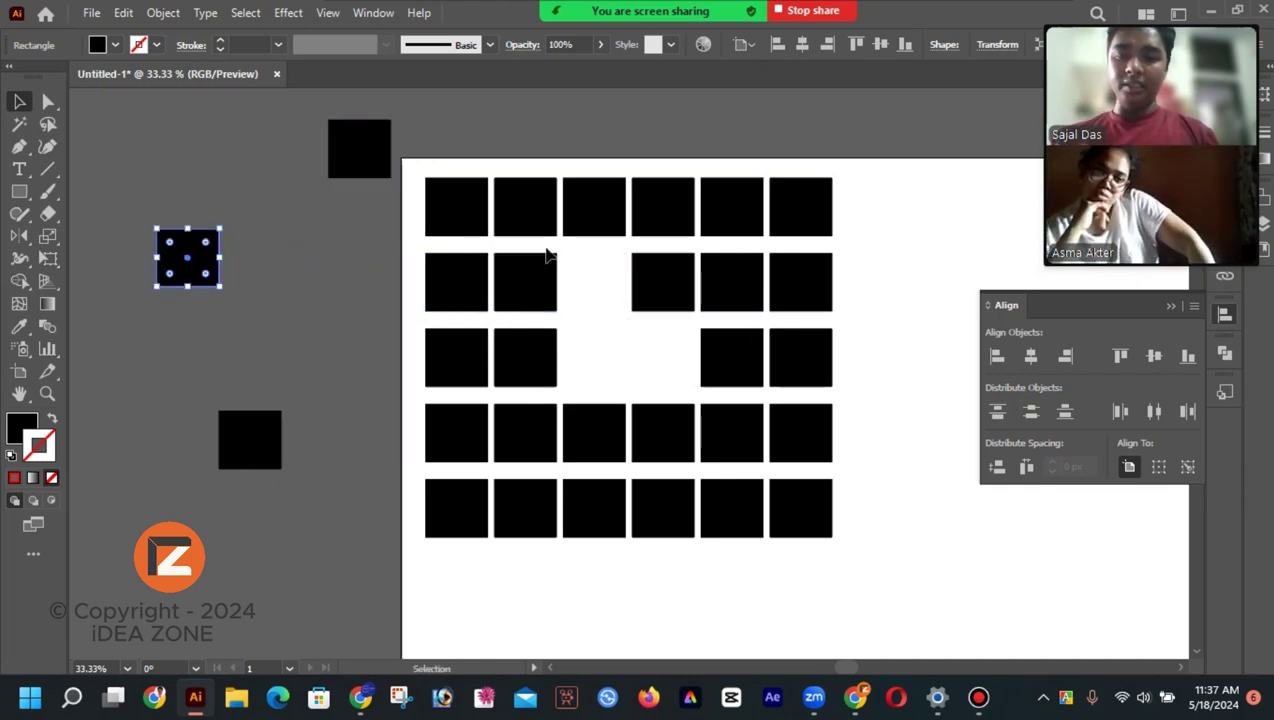
{"action": "left_click_drag", "start_coordinate": [757, 212], "coordinate": [155, 400]}
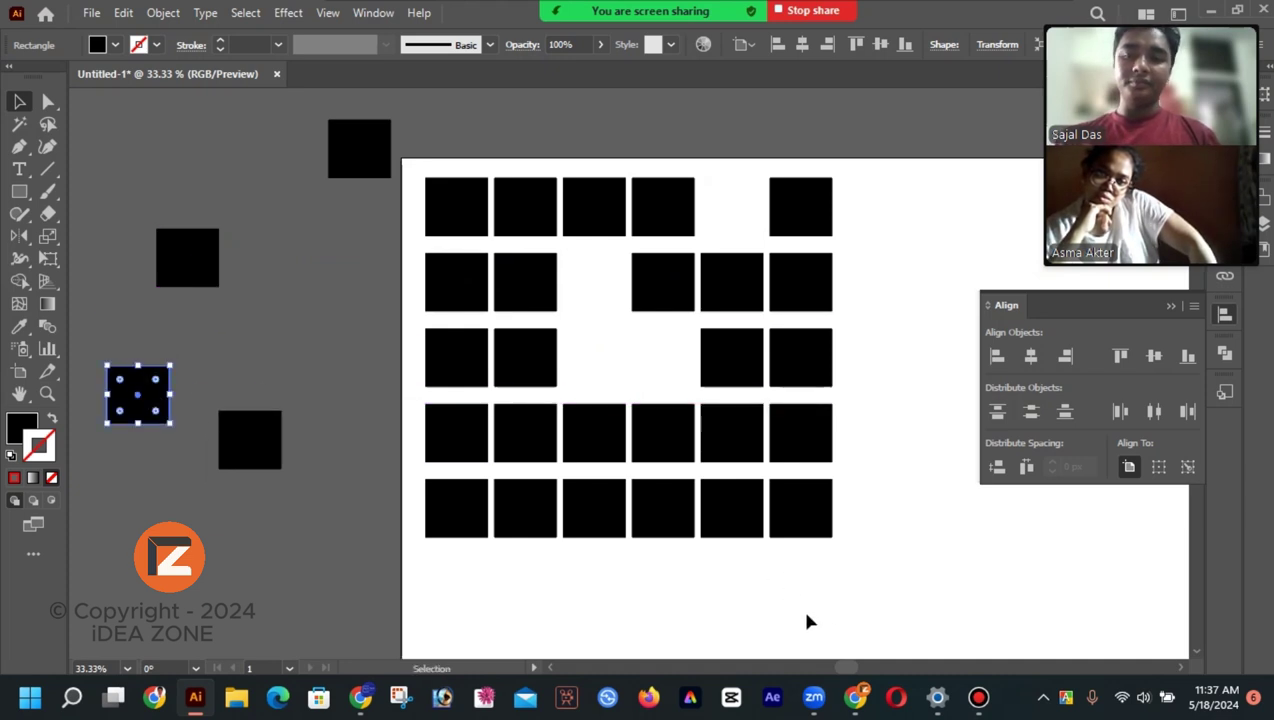
{"action": "left_click", "coordinate": [933, 552]}
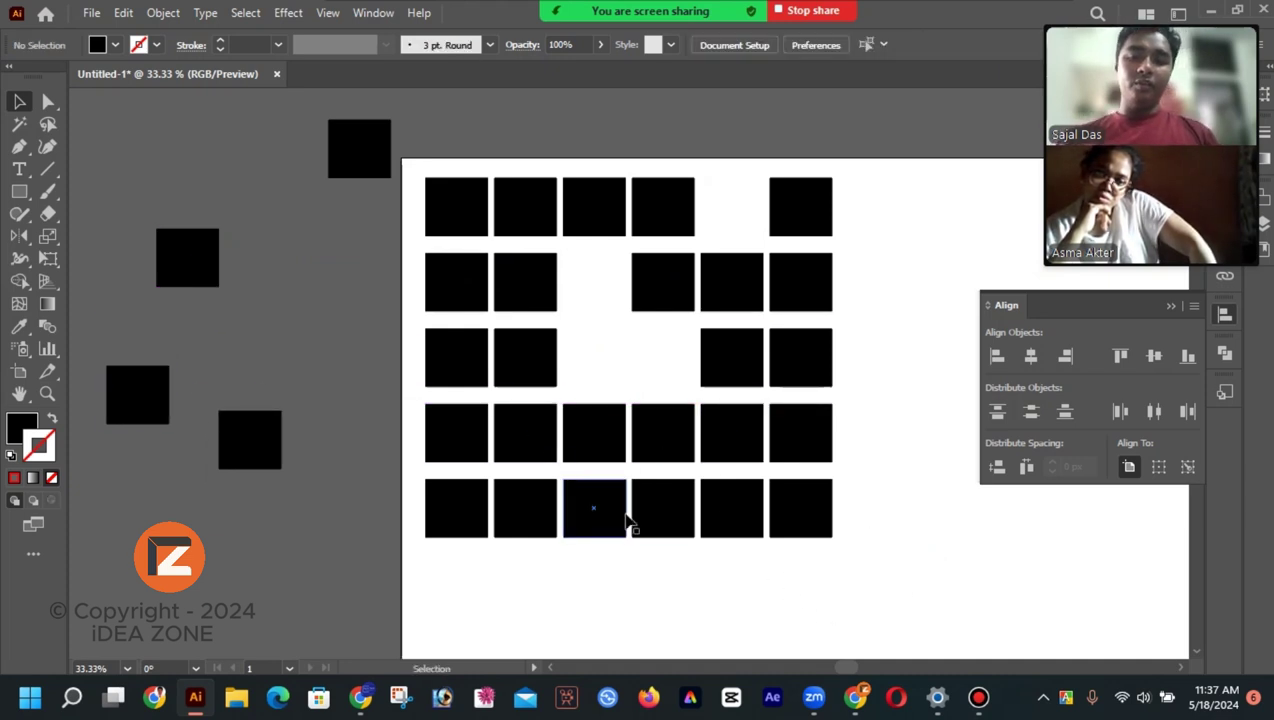
{"action": "left_click_drag", "start_coordinate": [597, 512], "coordinate": [197, 626]}
{"action": "left_click", "coordinate": [582, 640]}
{"action": "scroll", "coordinate": [380, 425], "scroll_direction": "down", "scroll_amount": 1}
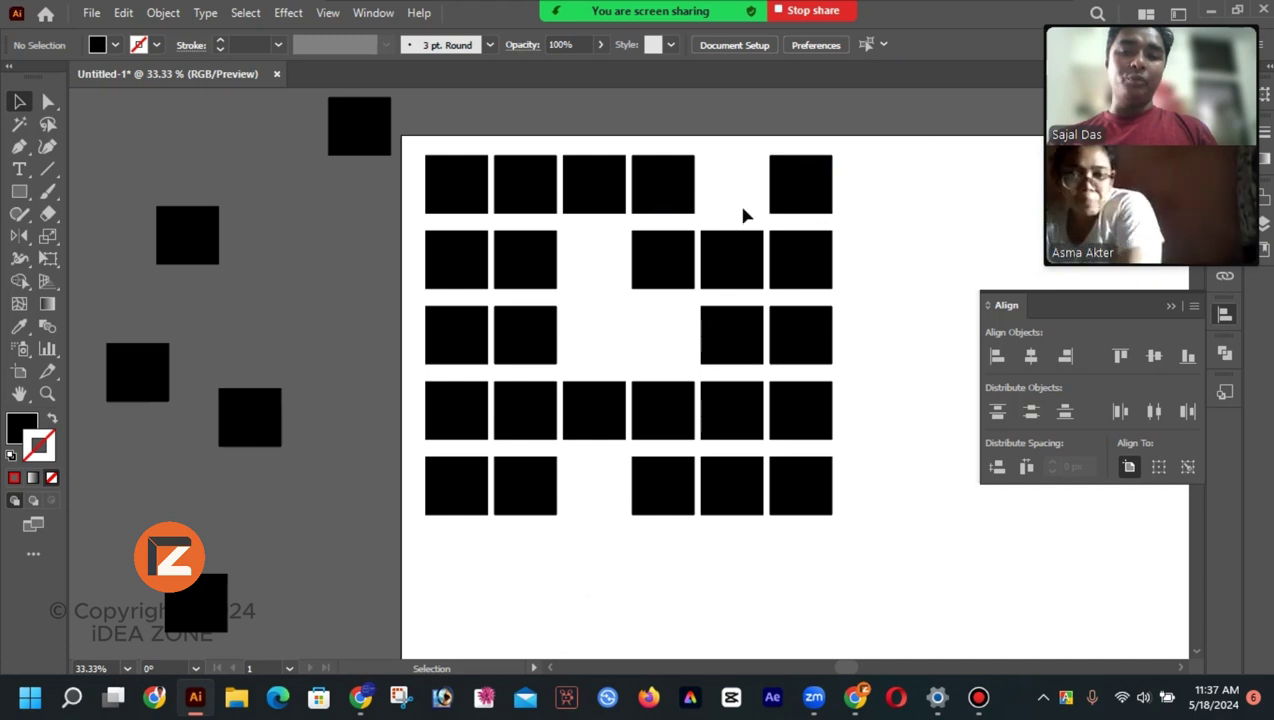
{"action": "scroll", "coordinate": [735, 213], "scroll_direction": "up", "scroll_amount": 1}
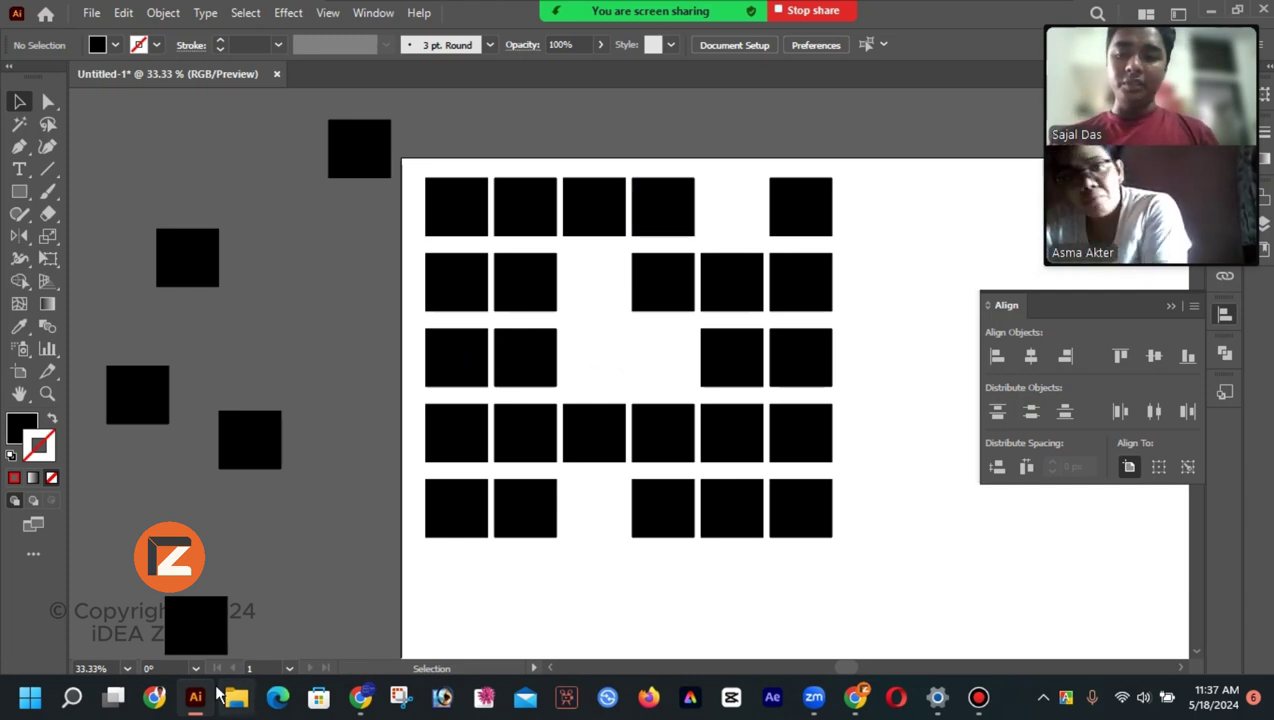
{"action": "left_click", "coordinate": [277, 534]}
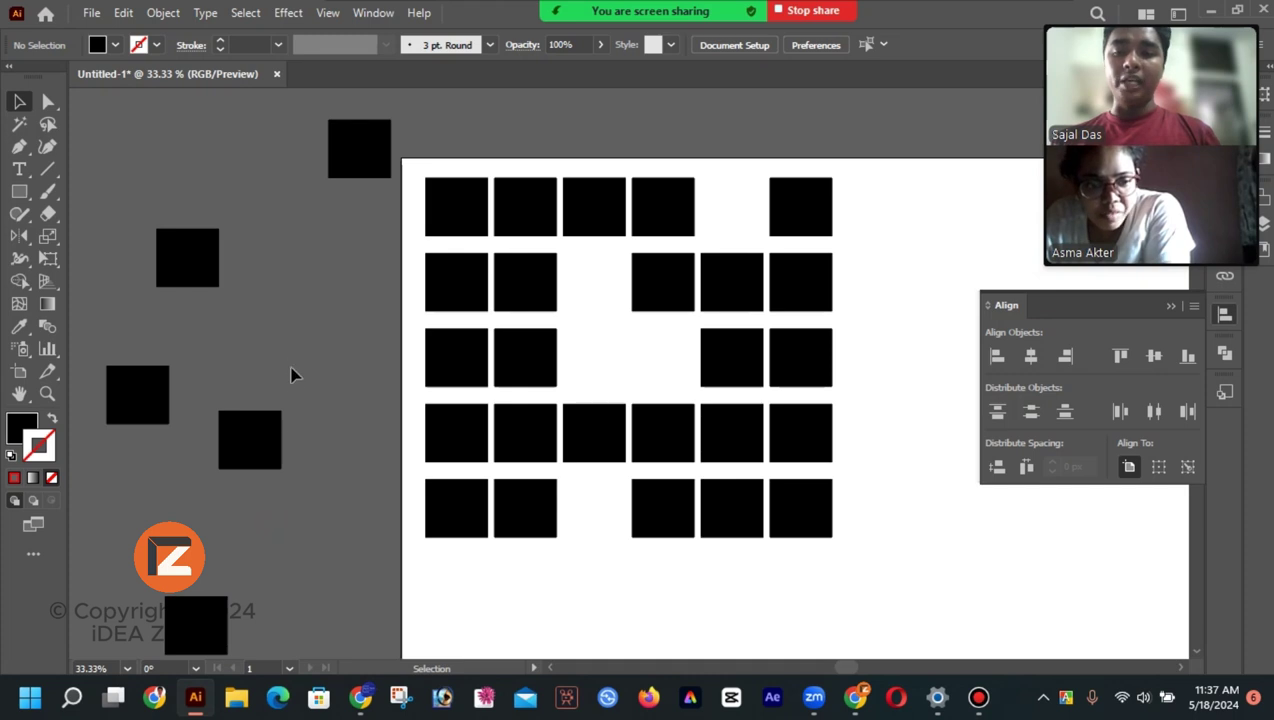
Align the two loose squares nearest row three vertically to that row's fifth square as key object, using top and centre alignment
{"action": "left_click_drag", "start_coordinate": [119, 520], "coordinate": [344, 376]}
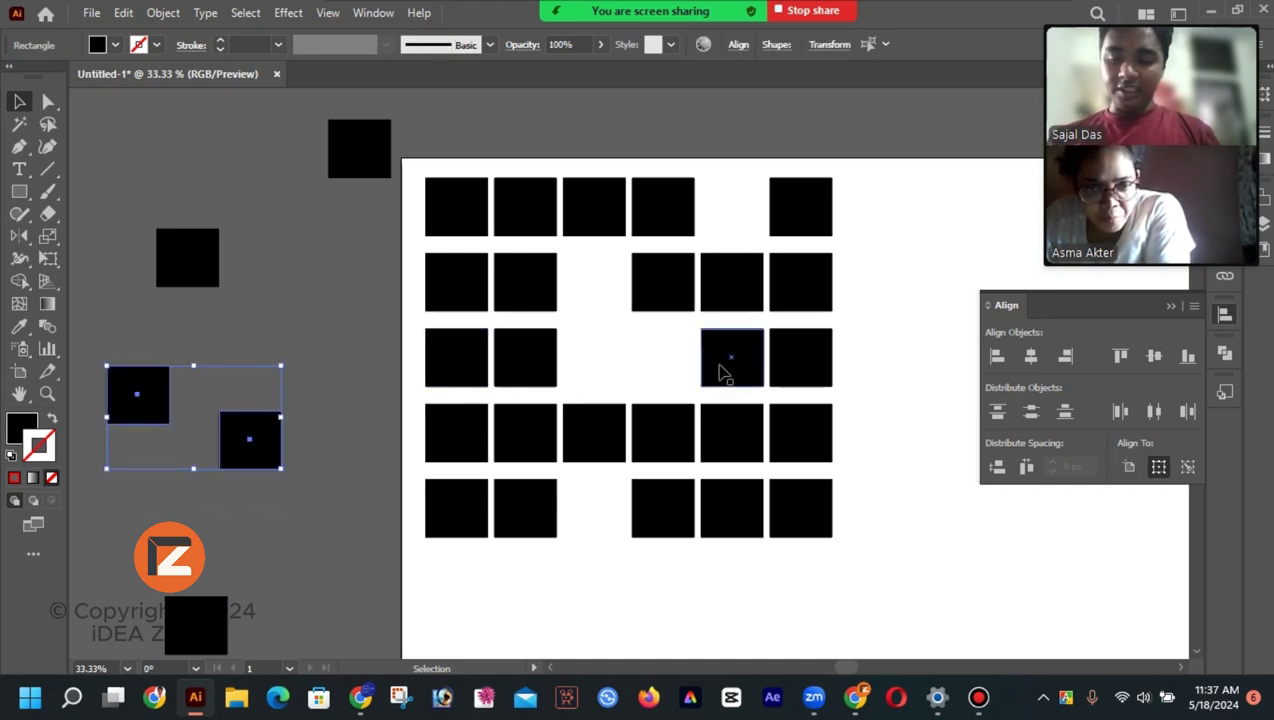
{"action": "left_click", "coordinate": [723, 368], "text": "shift"}
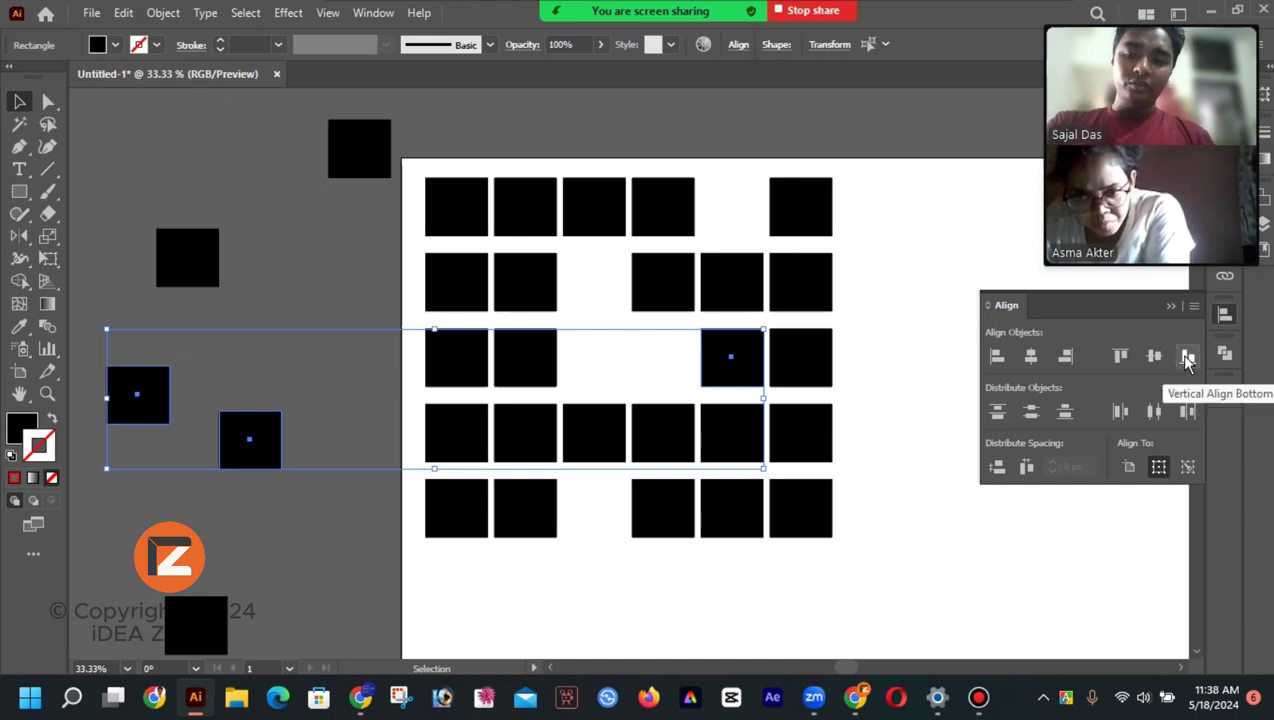
{"action": "left_click", "coordinate": [752, 358]}
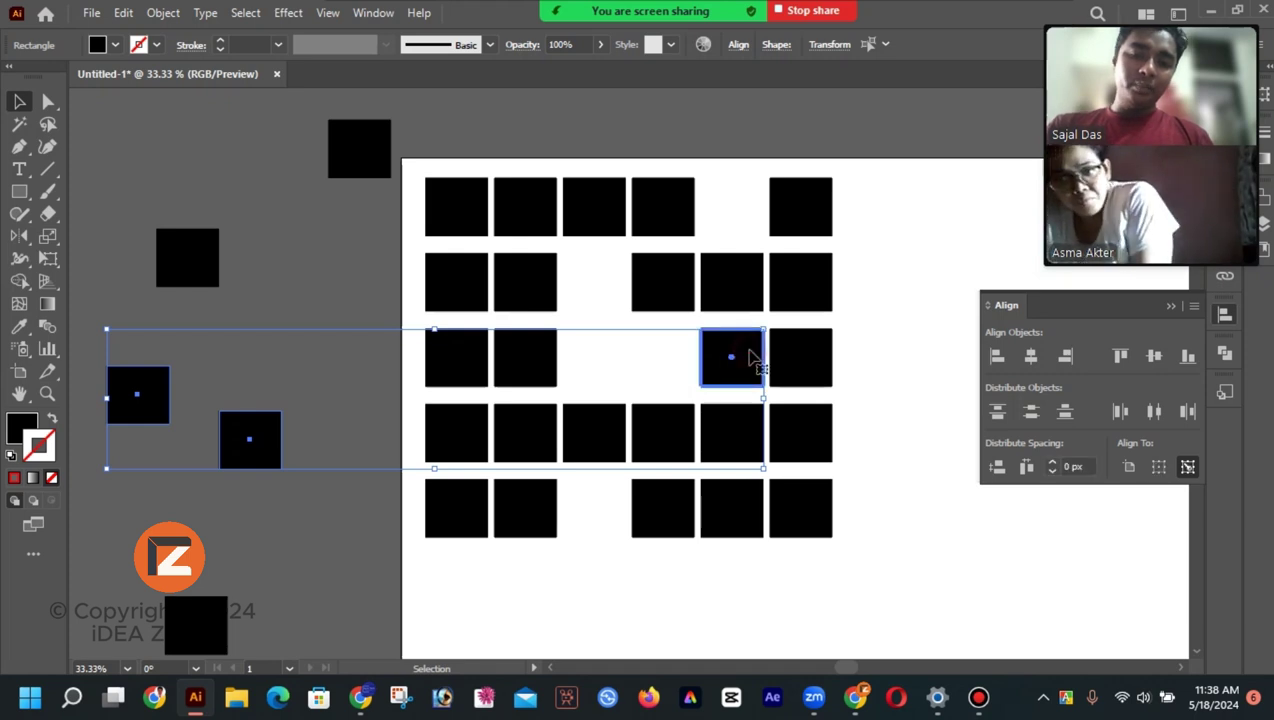
{"action": "left_click", "coordinate": [1118, 358]}
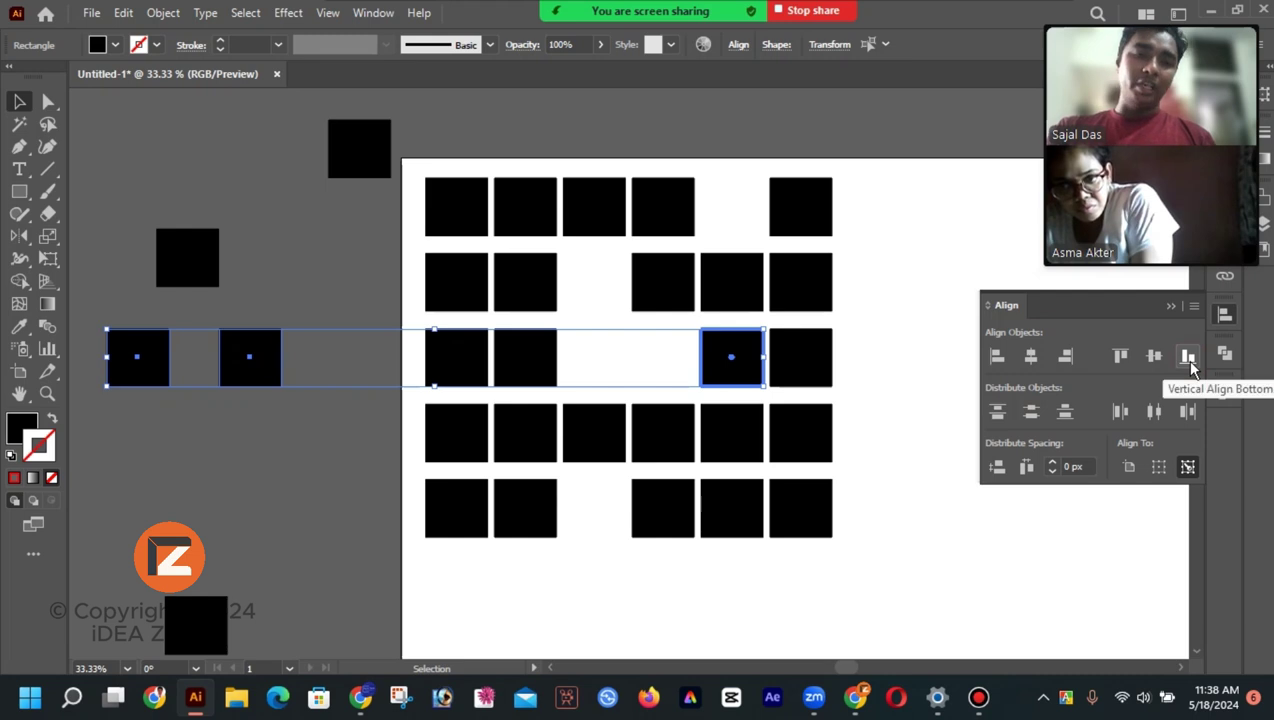
{"action": "left_click", "coordinate": [1155, 357]}
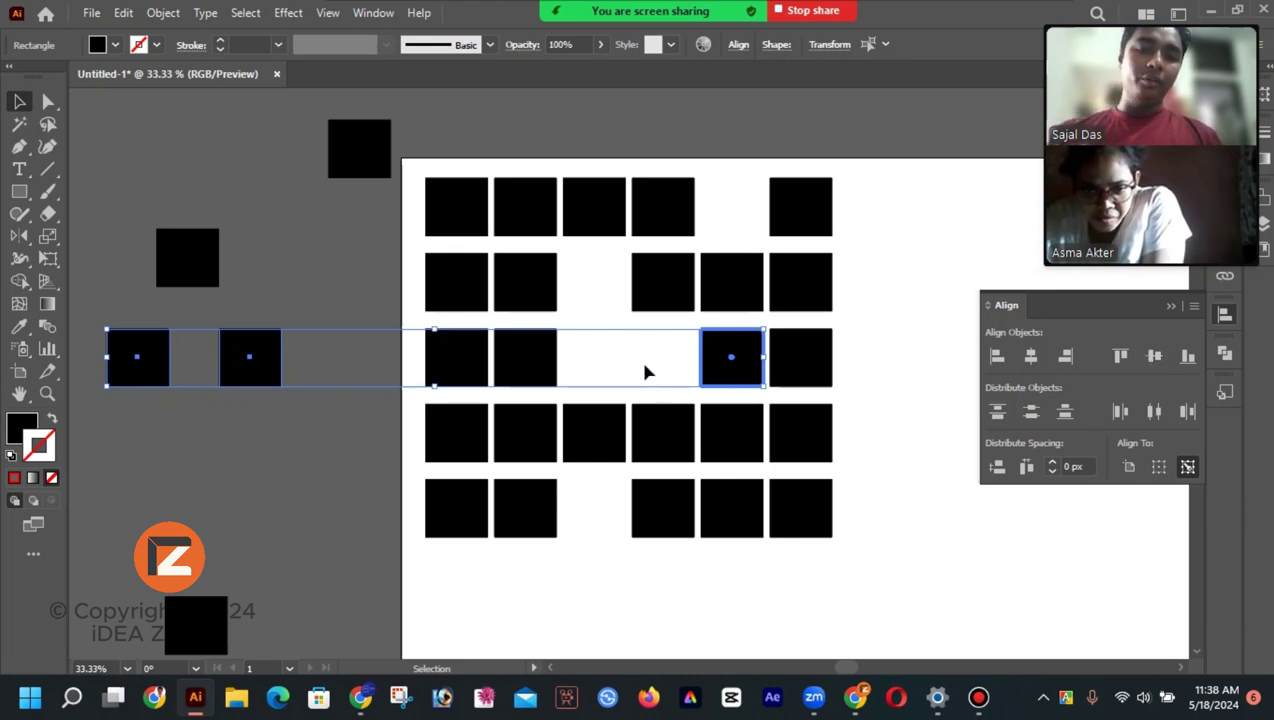
{"action": "left_click", "coordinate": [884, 434]}
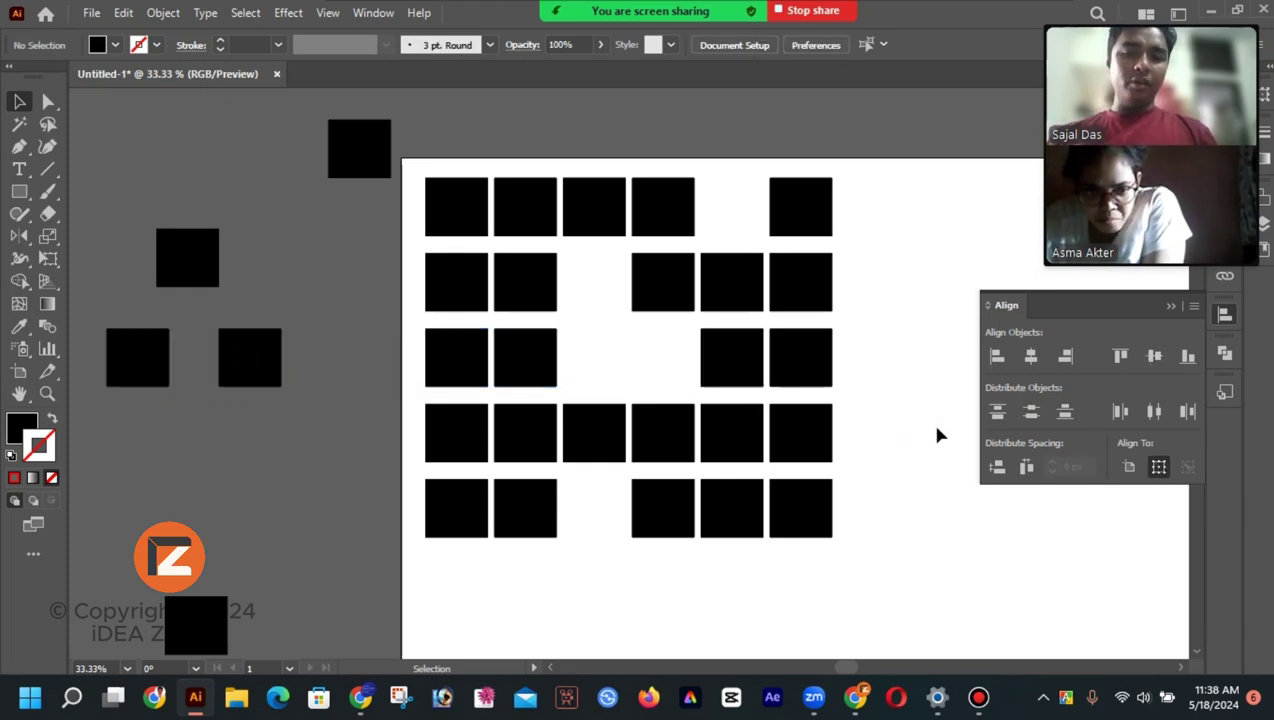
Centre the loose square aligned nearest row three horizontally above row four's fourth square as key object, and clear the selection
{"action": "left_click", "coordinate": [250, 362]}
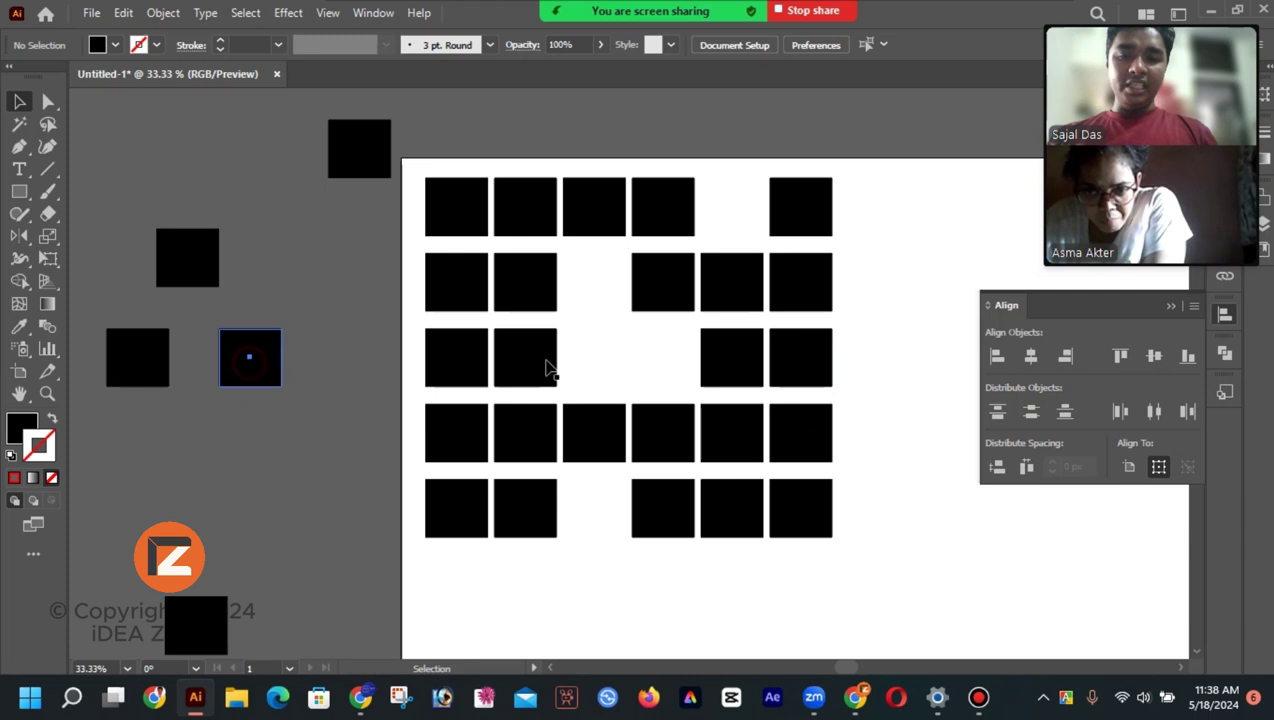
{"action": "left_click", "coordinate": [645, 372]}
{"action": "left_click", "coordinate": [258, 381]}
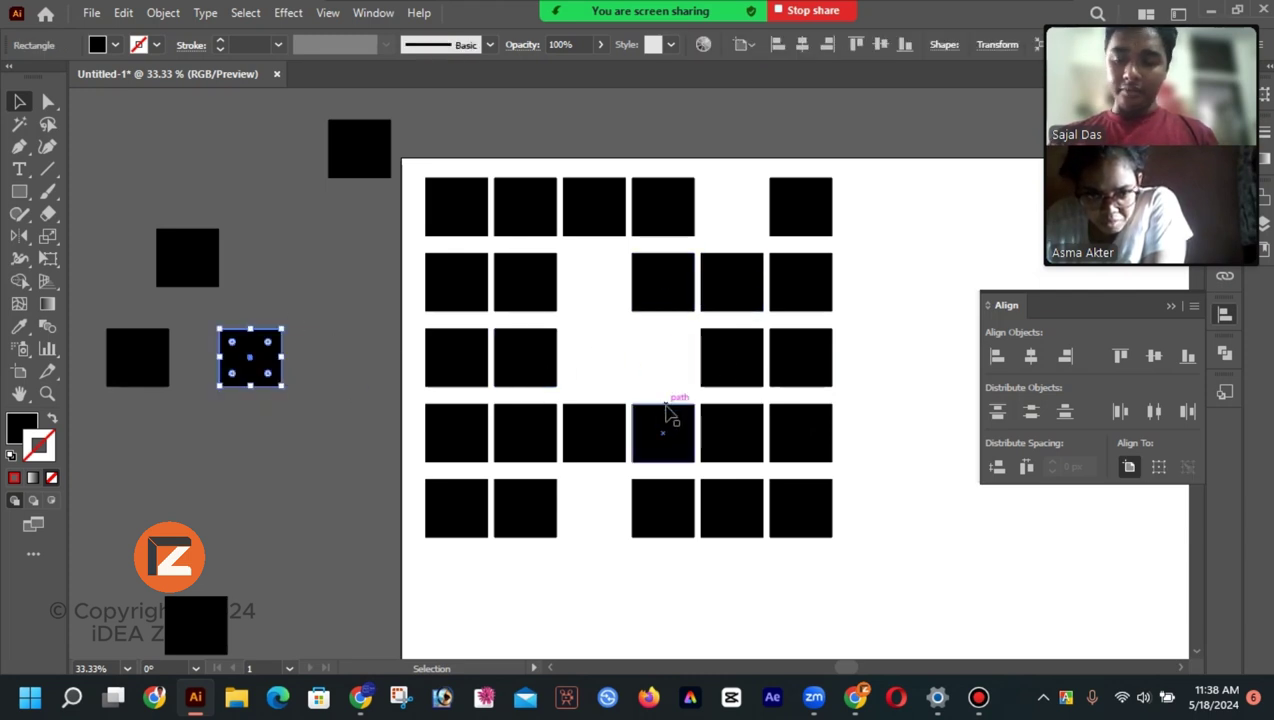
{"action": "left_click", "coordinate": [668, 413], "text": "shift"}
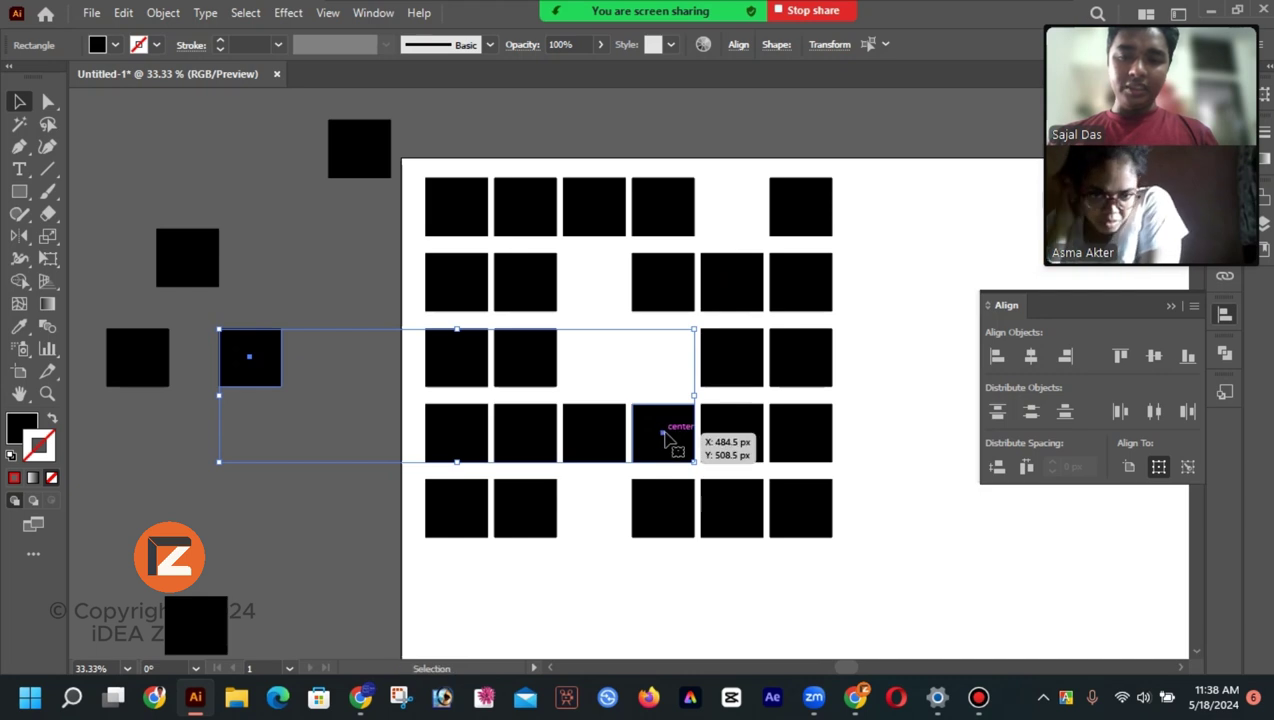
{"action": "left_click", "coordinate": [664, 436]}
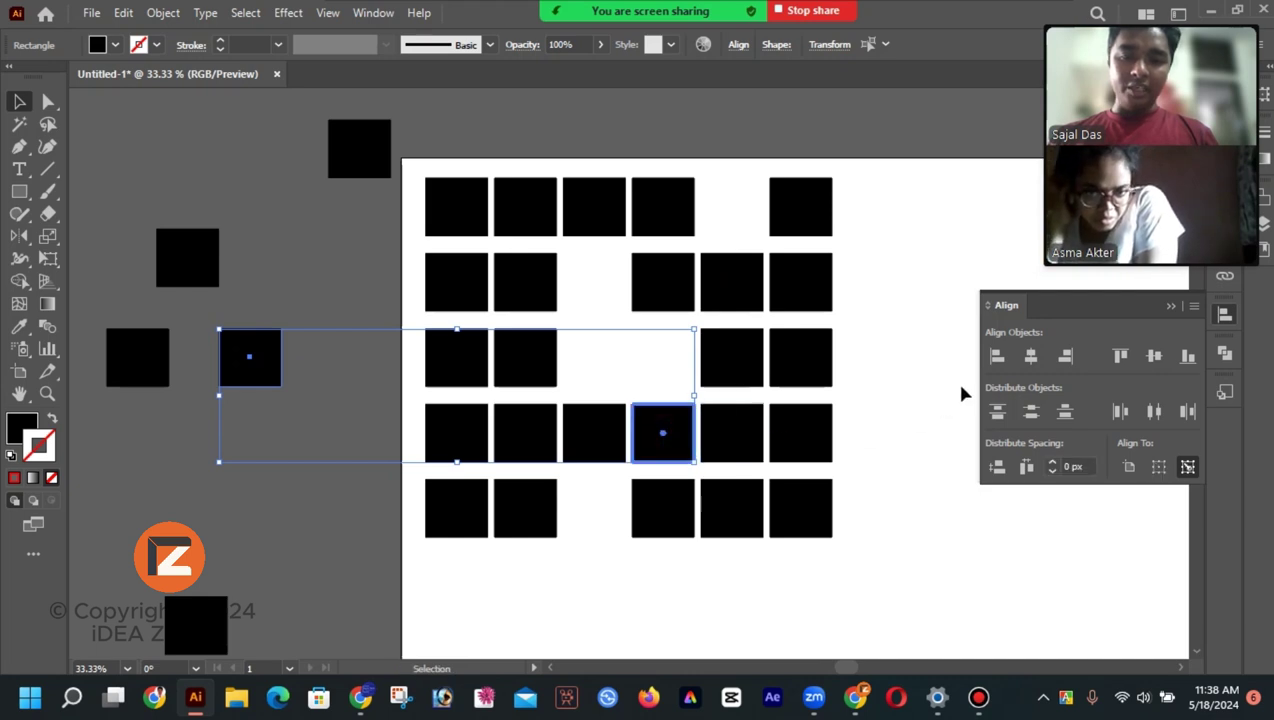
{"action": "left_click", "coordinate": [1031, 356]}
{"action": "left_click", "coordinate": [869, 452]}
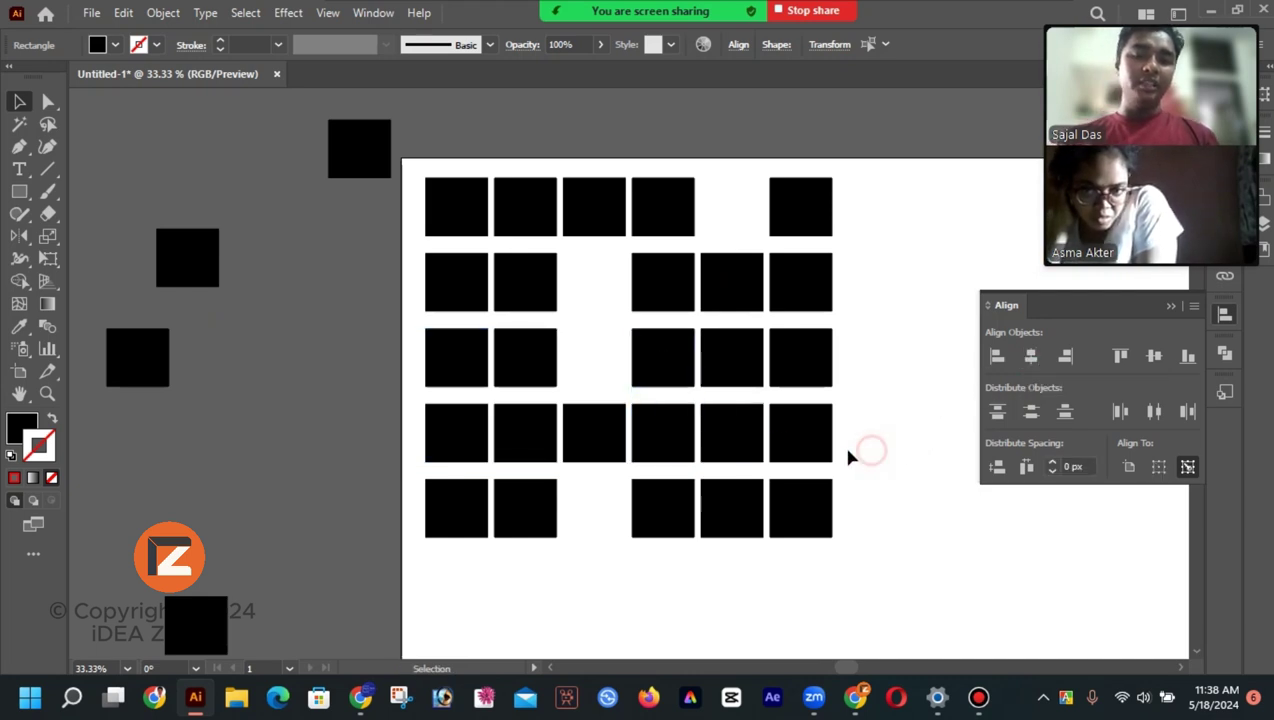
Centre the other loose square beside row three horizontally above row four's third square as key object
{"action": "left_click", "coordinate": [158, 378]}
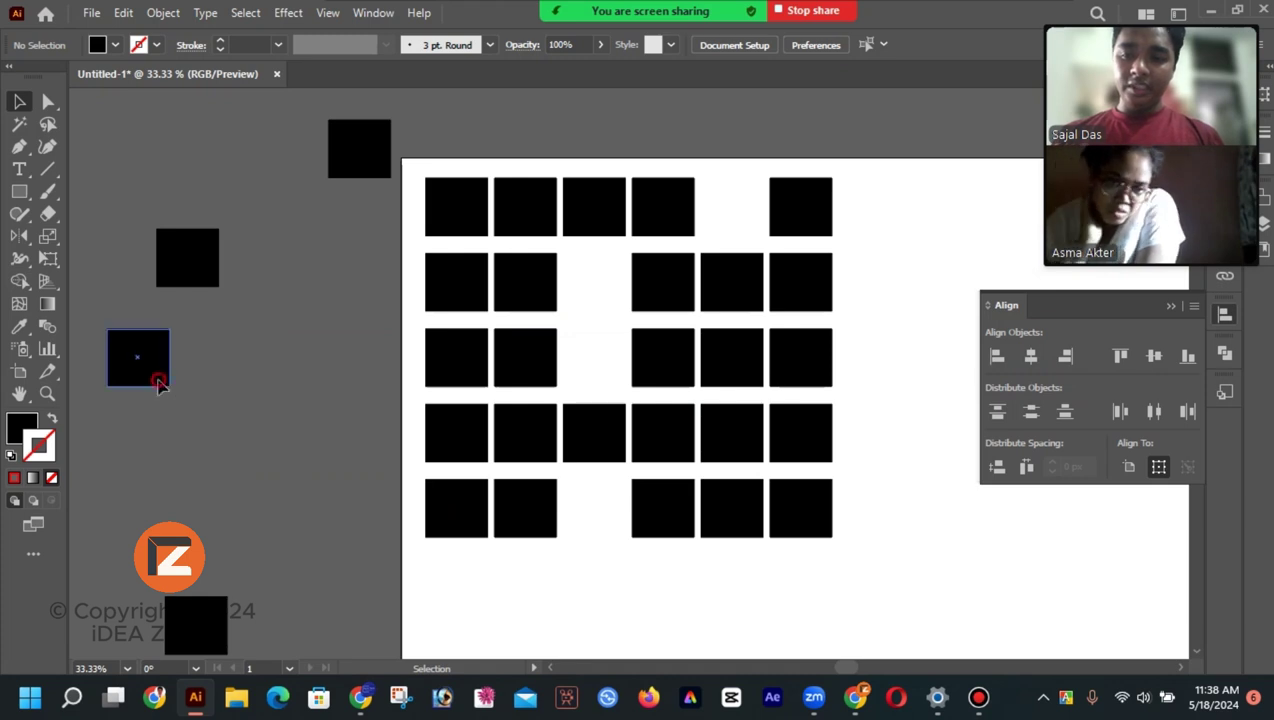
{"action": "left_click", "coordinate": [585, 433], "text": "shift"}
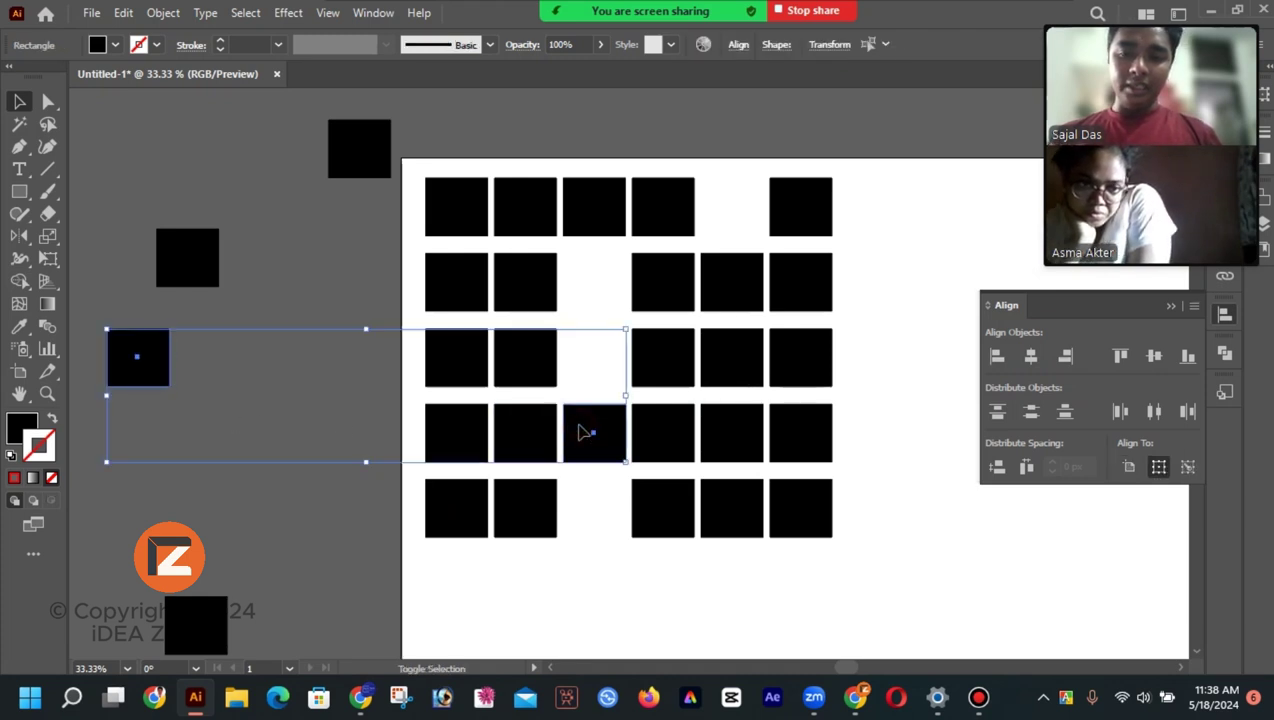
{"action": "left_click", "coordinate": [592, 437]}
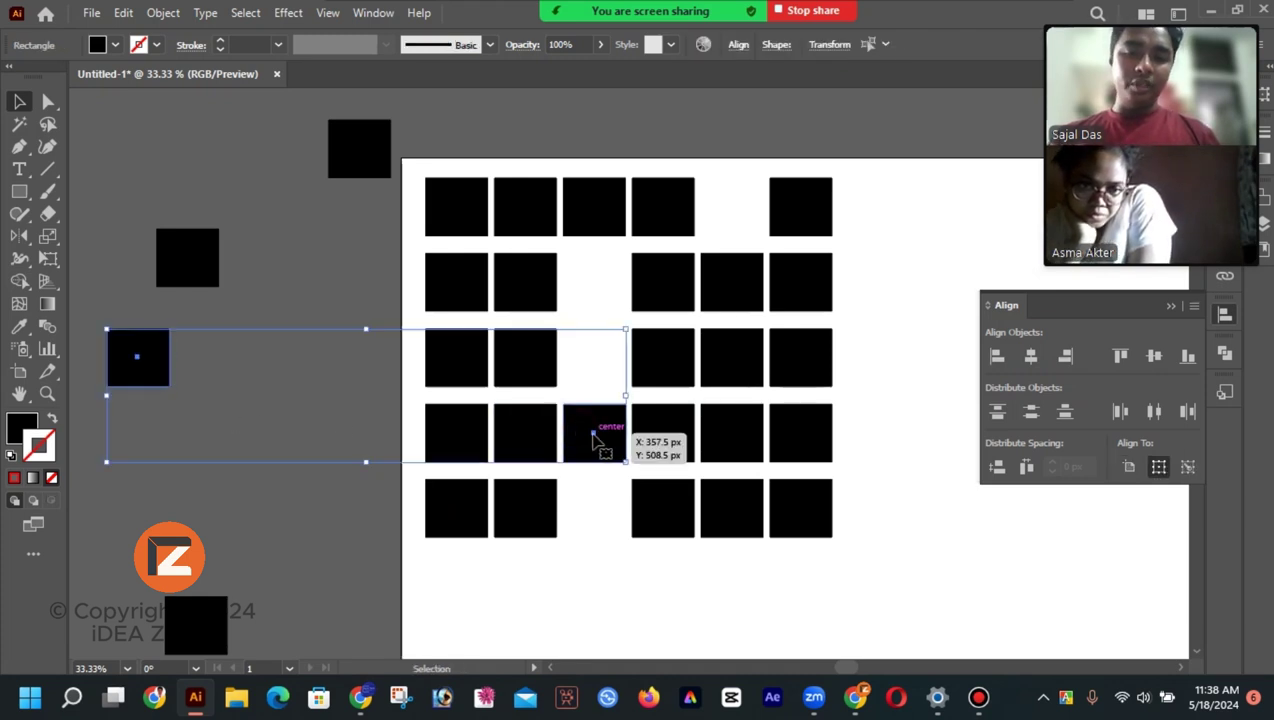
{"action": "left_click", "coordinate": [1031, 355]}
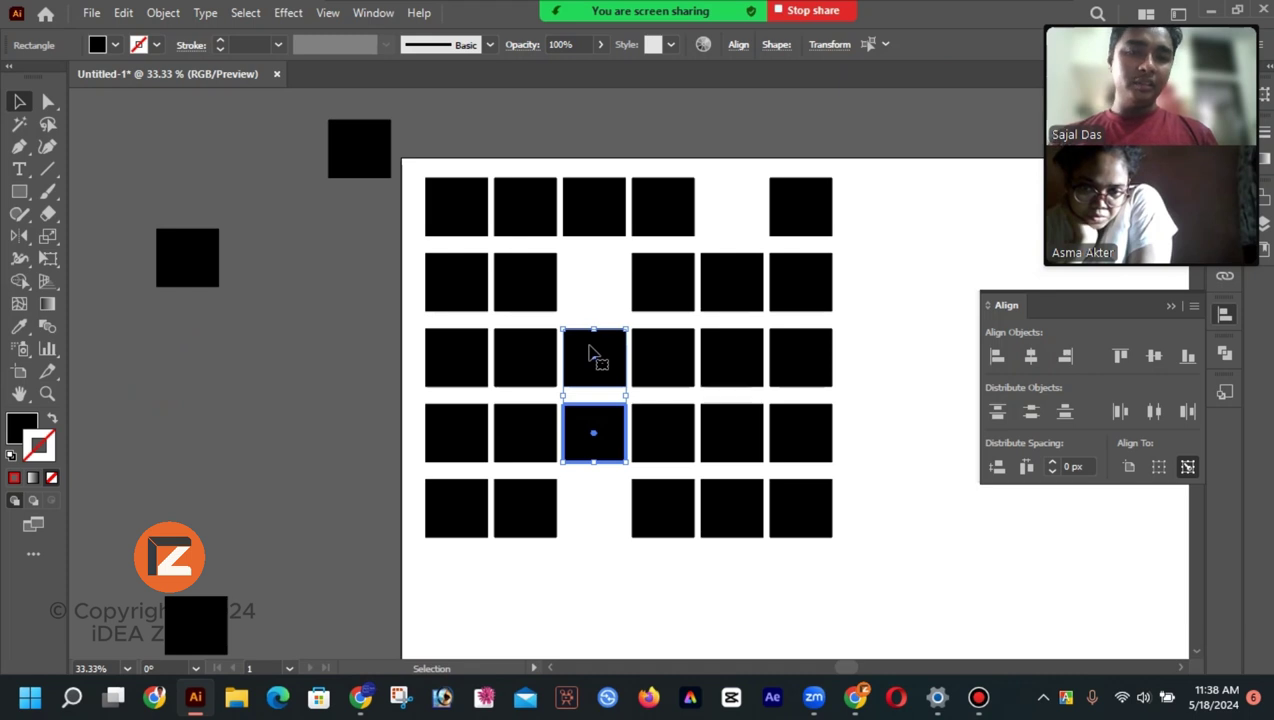
Centre the loose square near row two vertically to that row's first square as key object, and clear the selection
{"action": "left_click", "coordinate": [196, 272]}
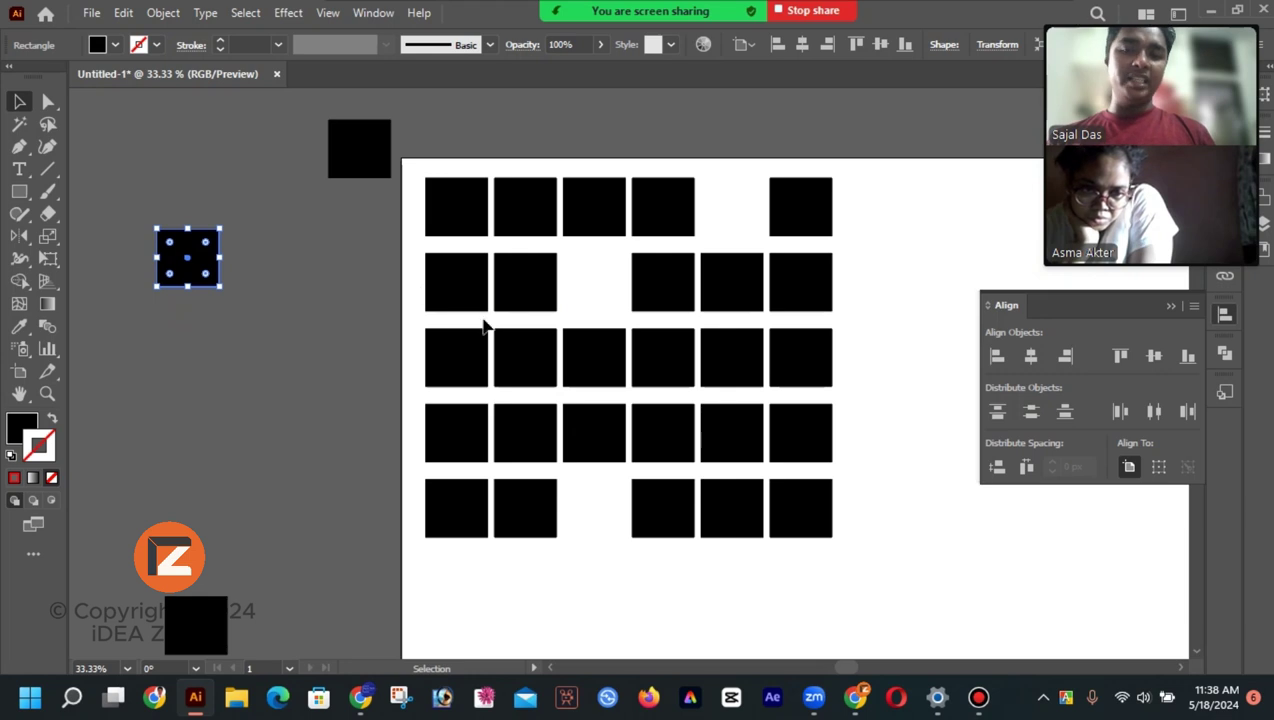
{"action": "left_click", "coordinate": [450, 288], "text": "shift"}
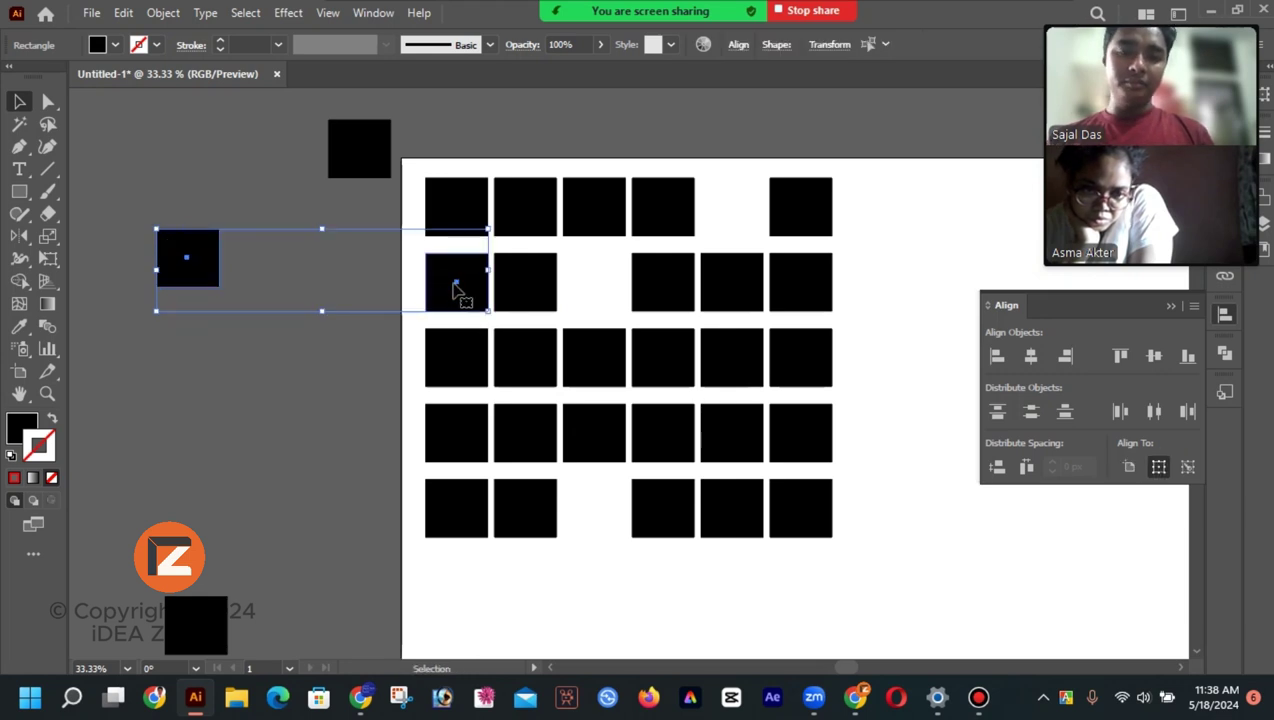
{"action": "left_click", "coordinate": [455, 285]}
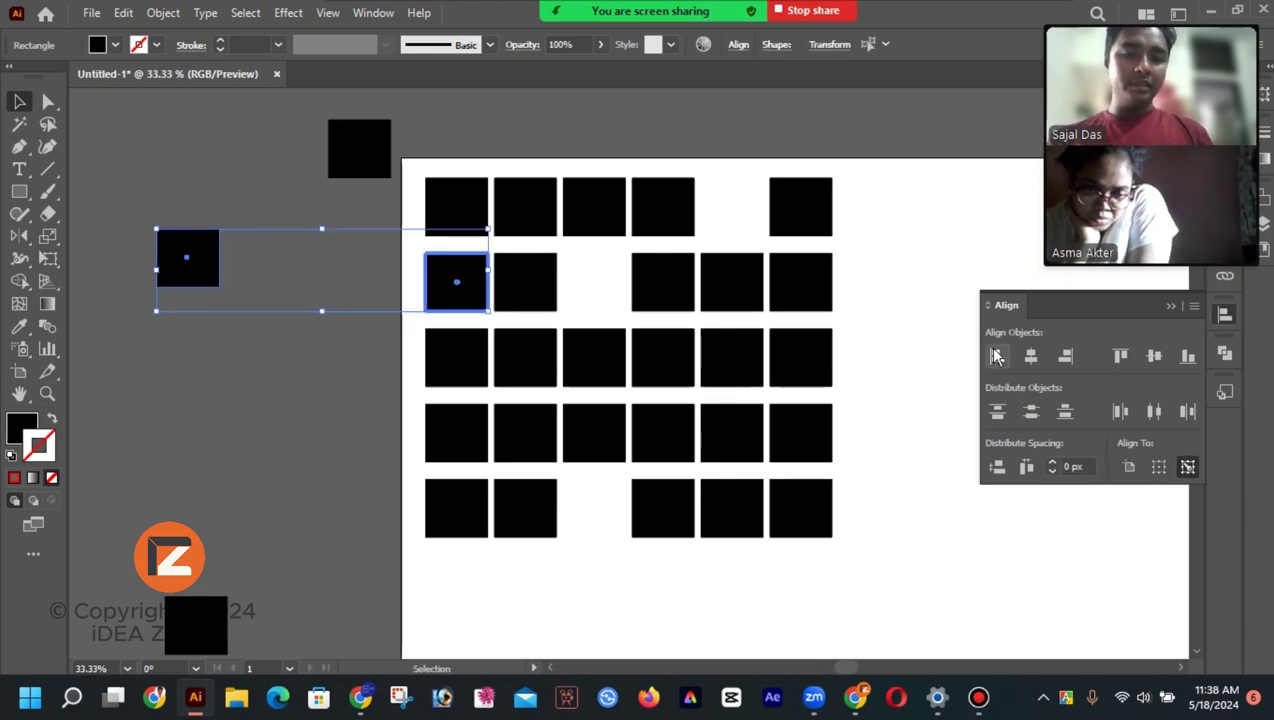
{"action": "left_click", "coordinate": [1155, 358]}
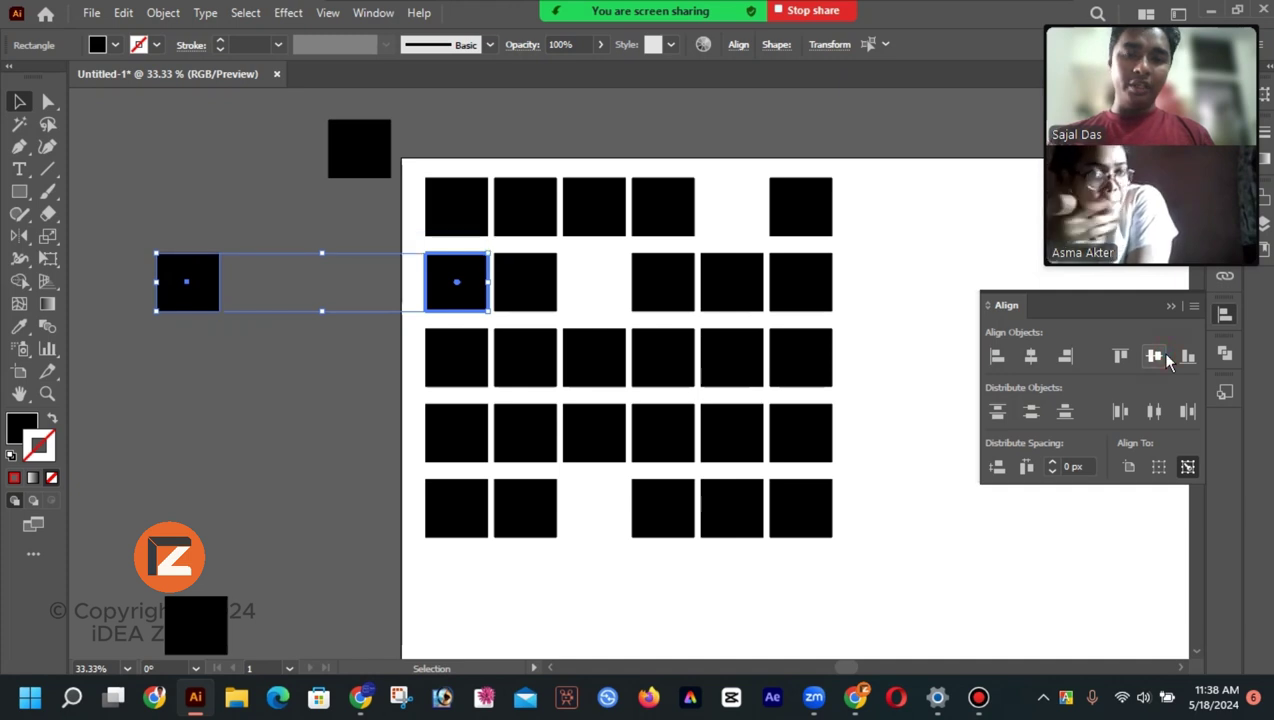
{"action": "left_click", "coordinate": [611, 270]}
{"action": "left_click", "coordinate": [586, 280]}
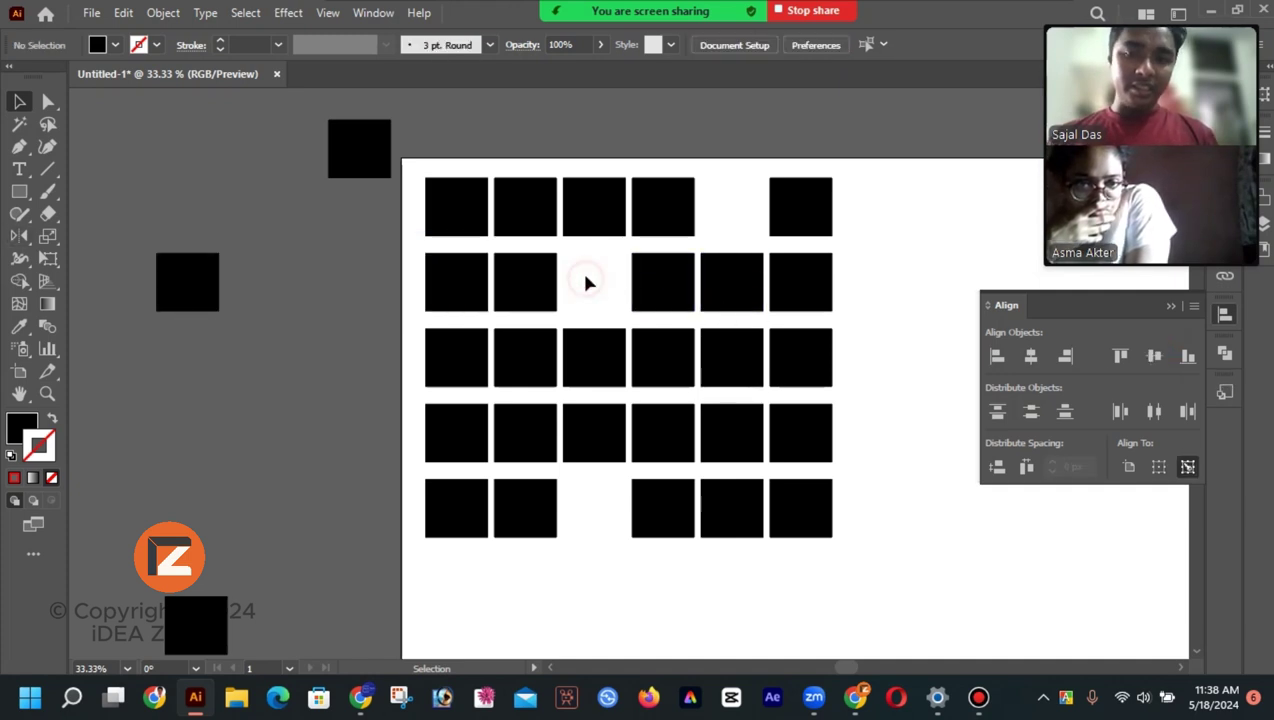
Centre the loose square beside row two horizontally above row three's third square as key object, and clear the selection
{"action": "left_click", "coordinate": [593, 356]}
{"action": "left_click", "coordinate": [203, 289], "text": "shift"}
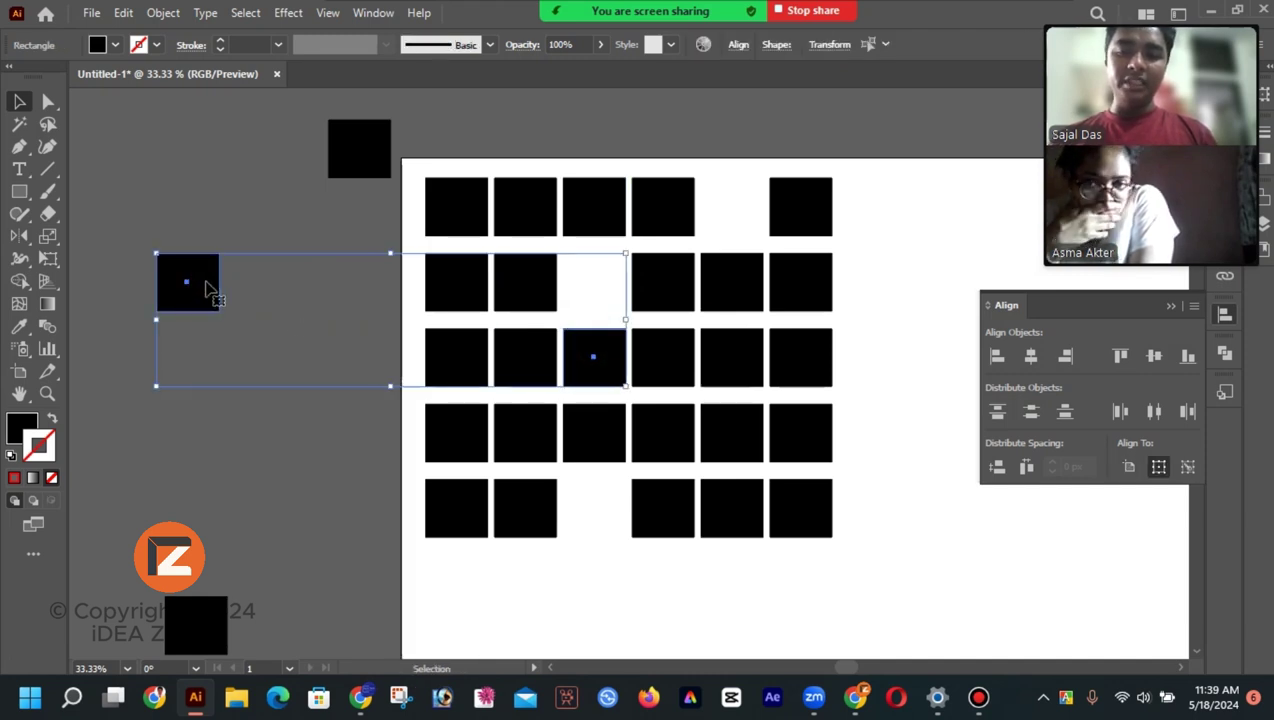
{"action": "left_click", "coordinate": [592, 359]}
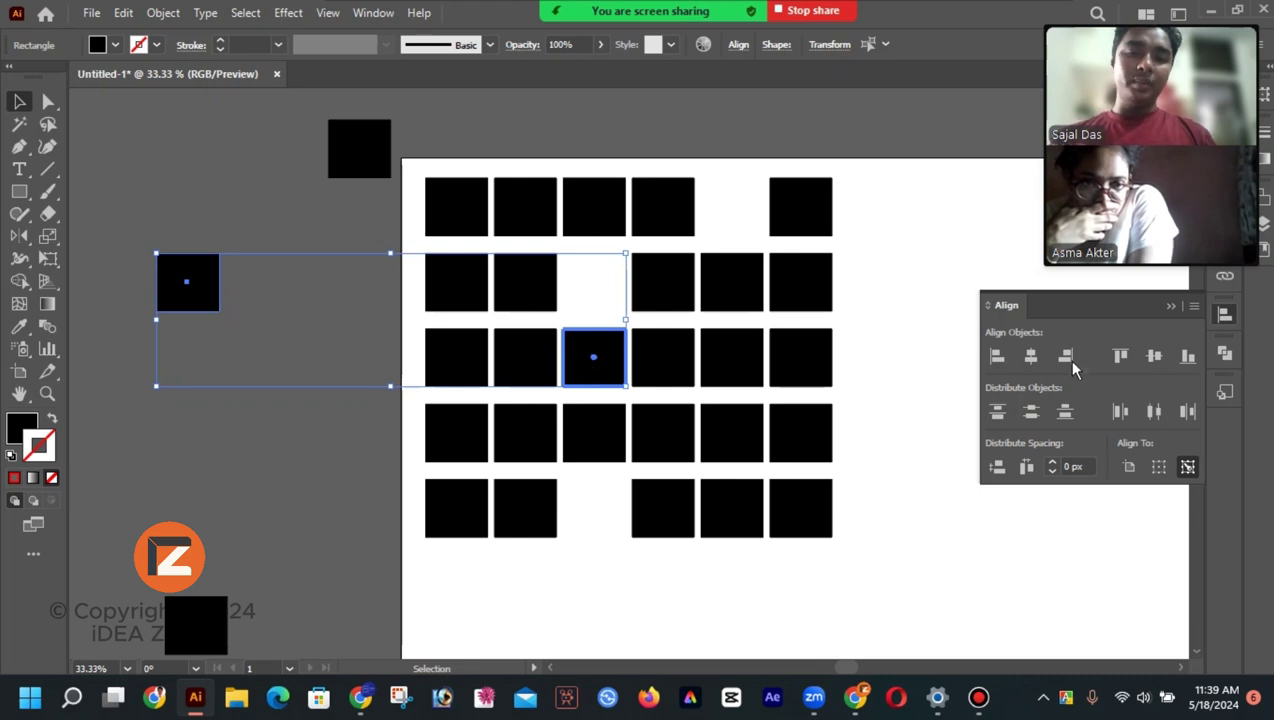
{"action": "left_click", "coordinate": [1031, 356]}
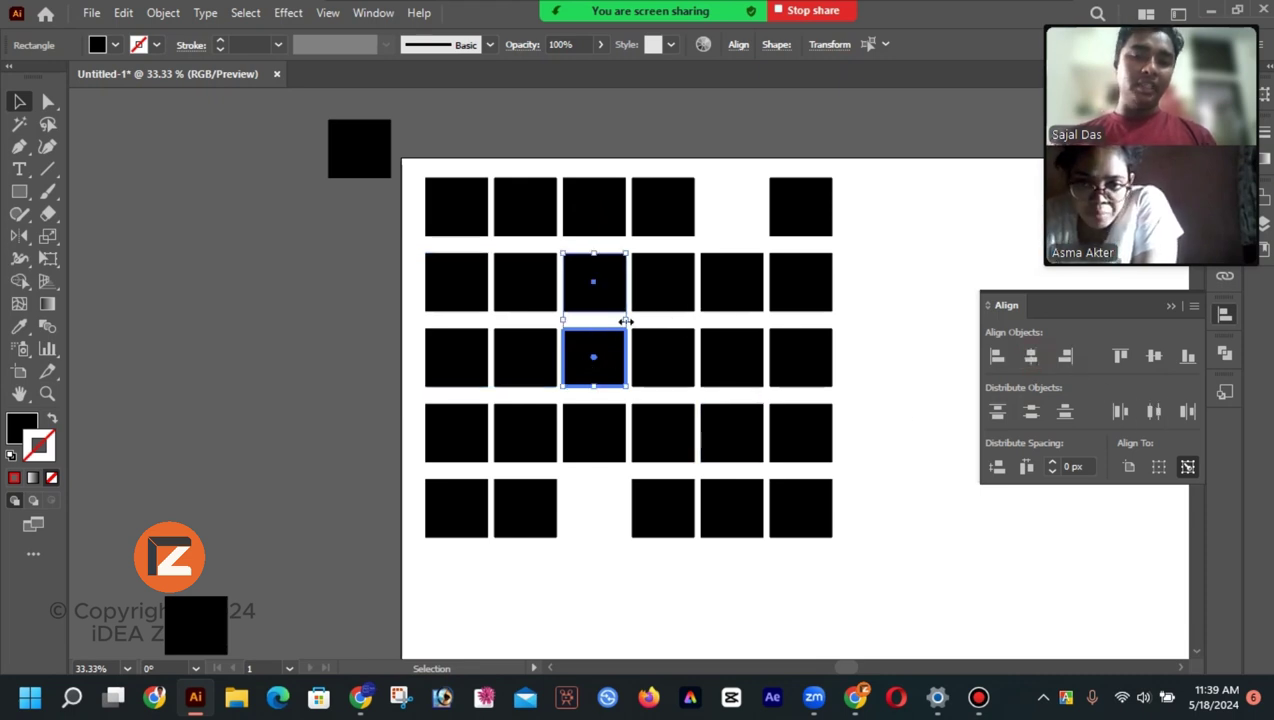
{"action": "left_click", "coordinate": [878, 377]}
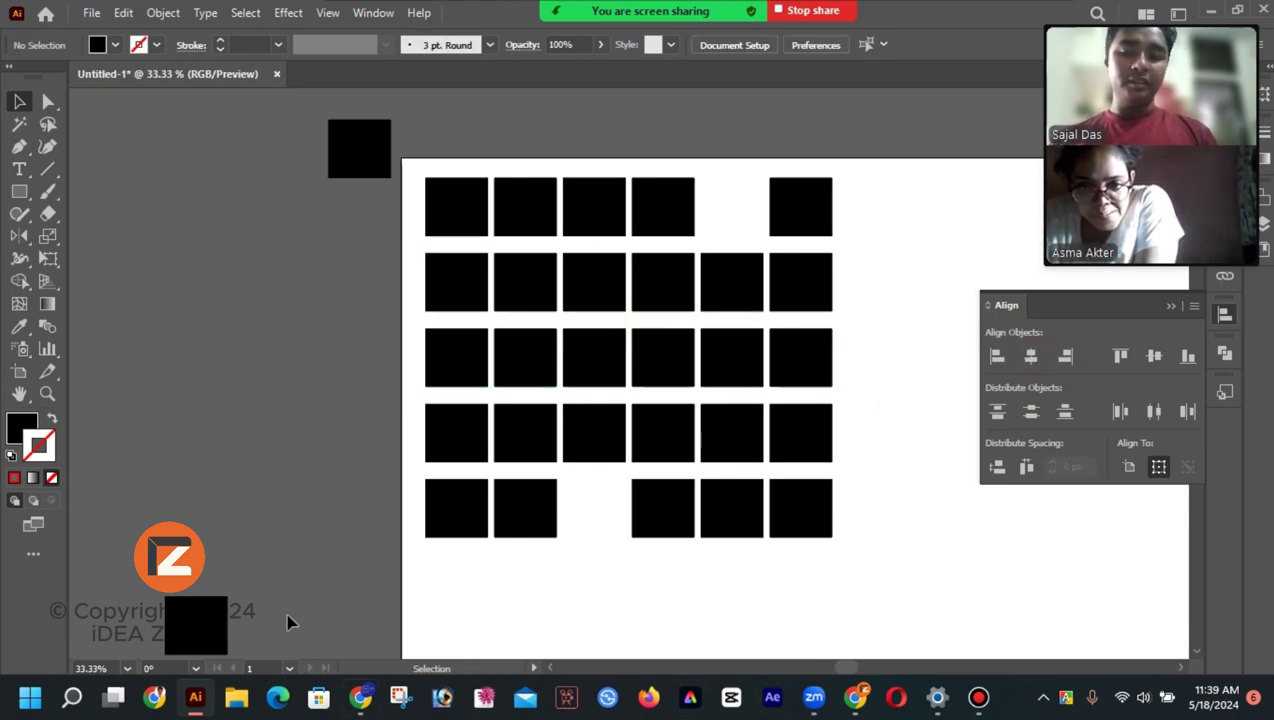
Centre the lowest loose square vertically to row five's first square as key object, undoing the alignment made without one
{"action": "left_click", "coordinate": [205, 615]}
{"action": "left_click", "coordinate": [458, 508], "text": "shift"}
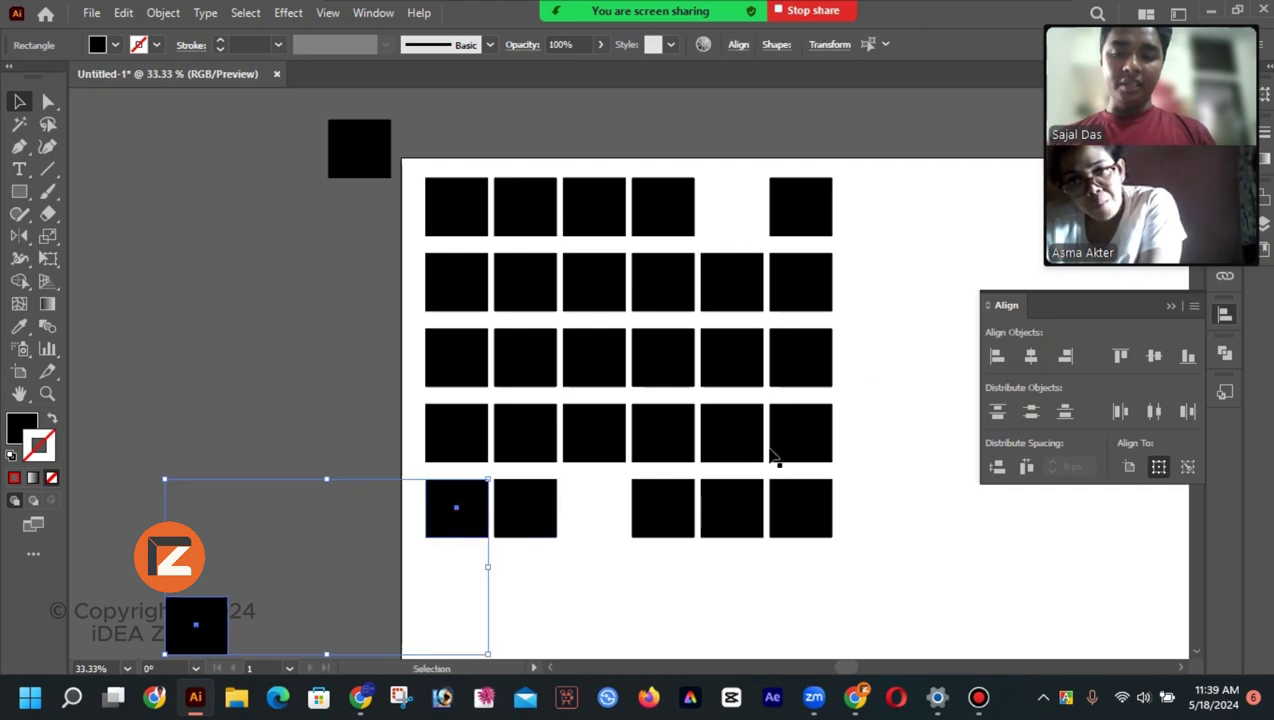
{"action": "left_click", "coordinate": [1154, 356]}
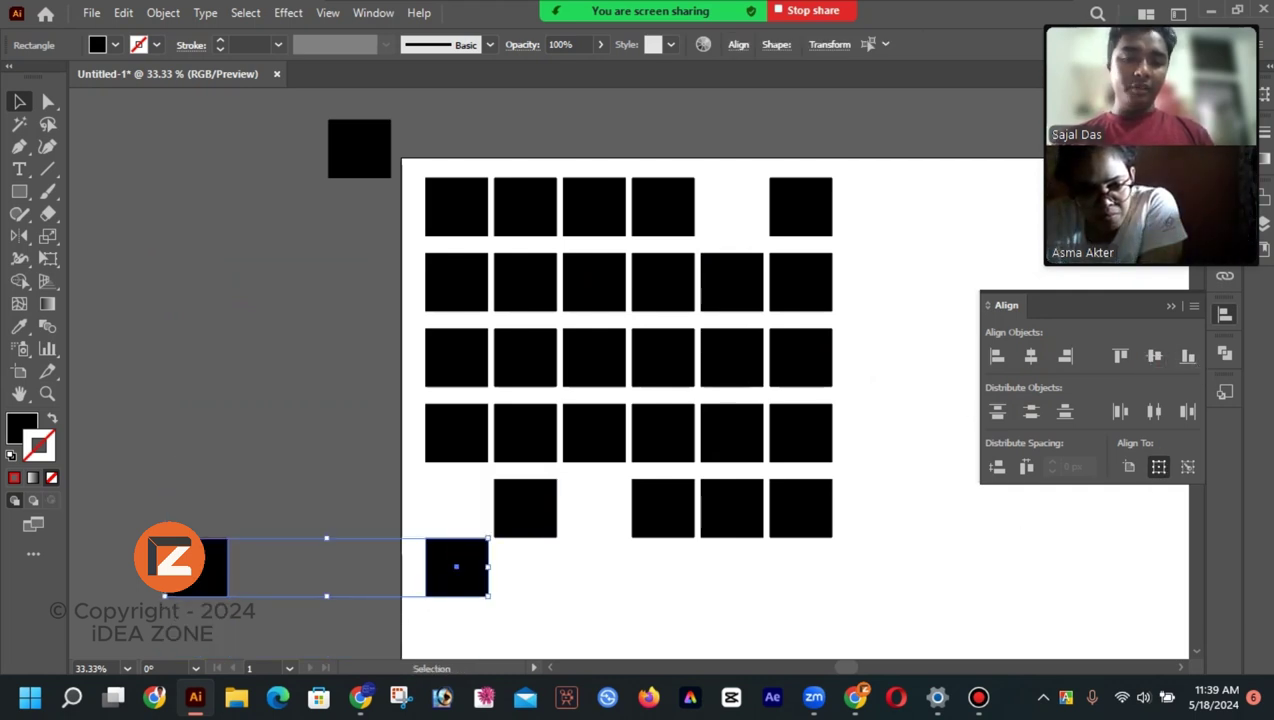
{"action": "key", "text": "ctrl+z"}
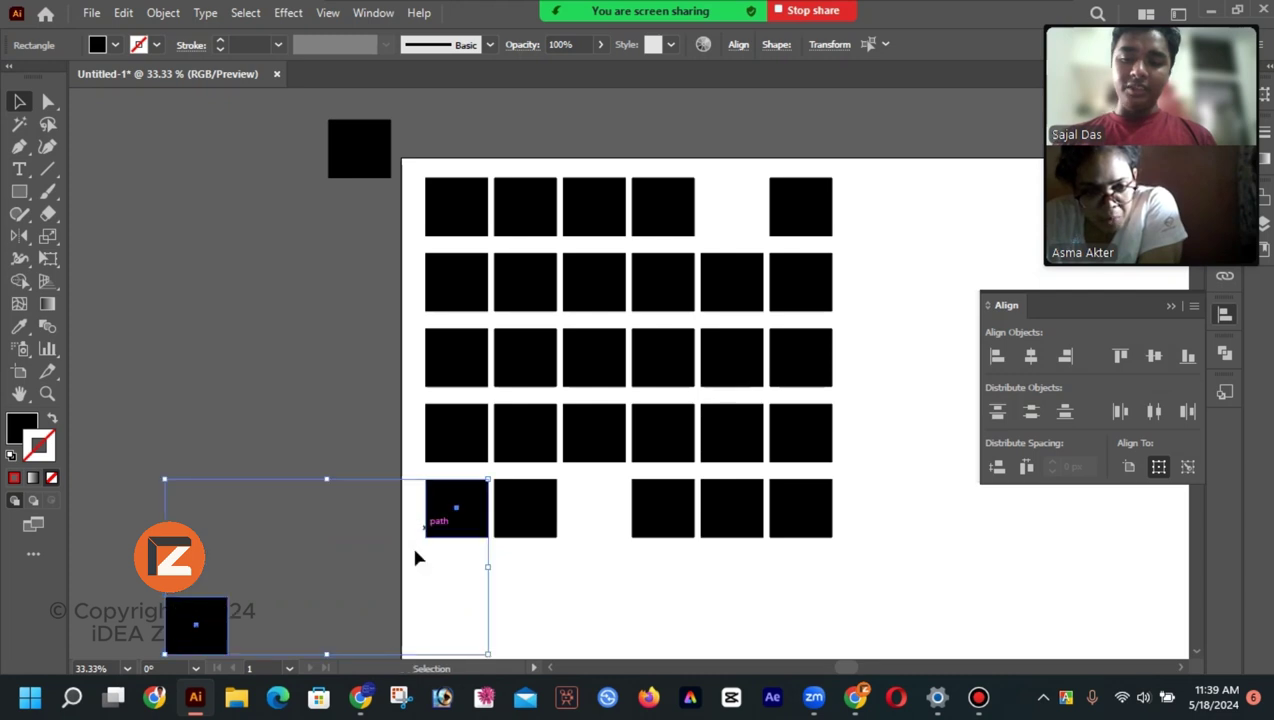
{"action": "left_click", "coordinate": [1187, 468]}
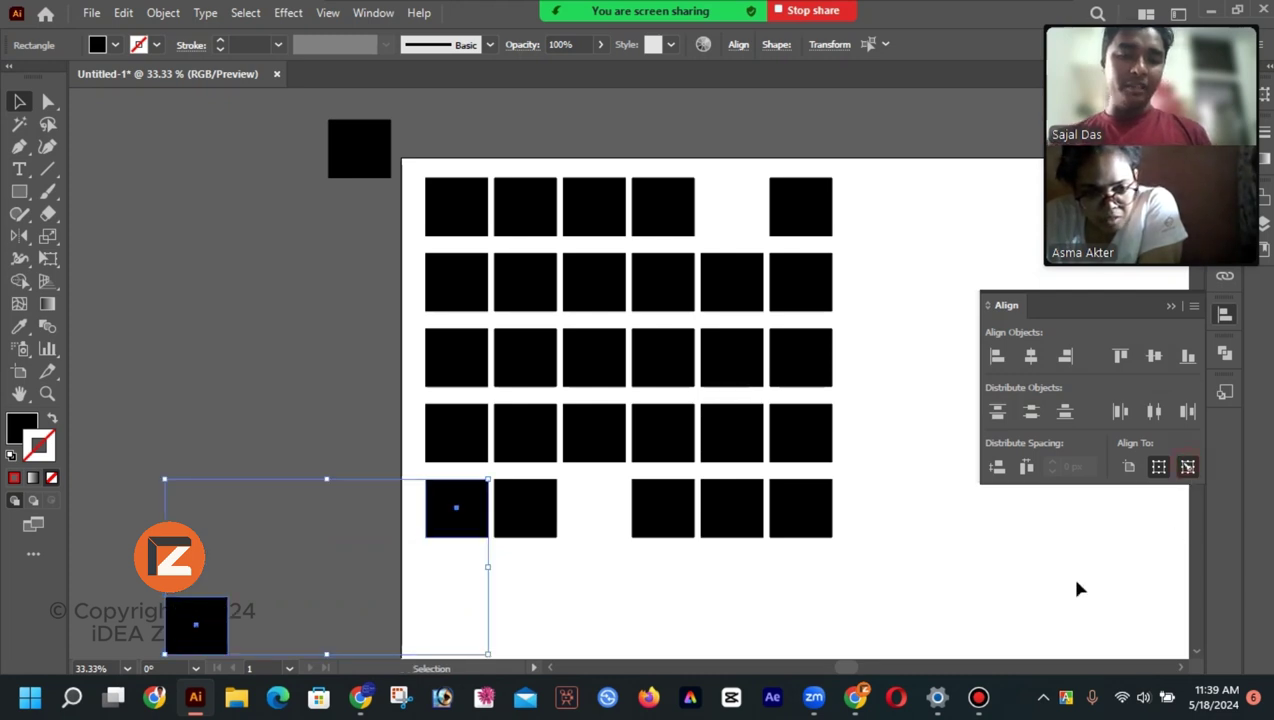
{"action": "left_click", "coordinate": [462, 524]}
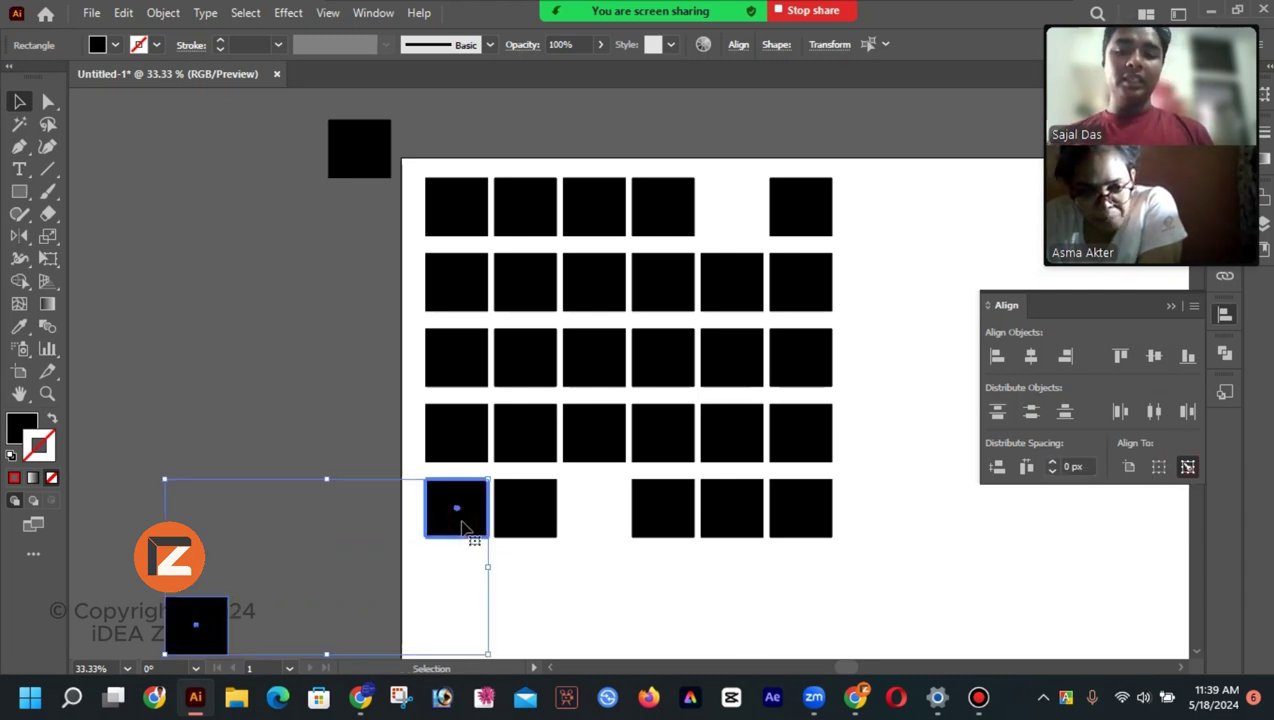
{"action": "left_click", "coordinate": [1154, 356]}
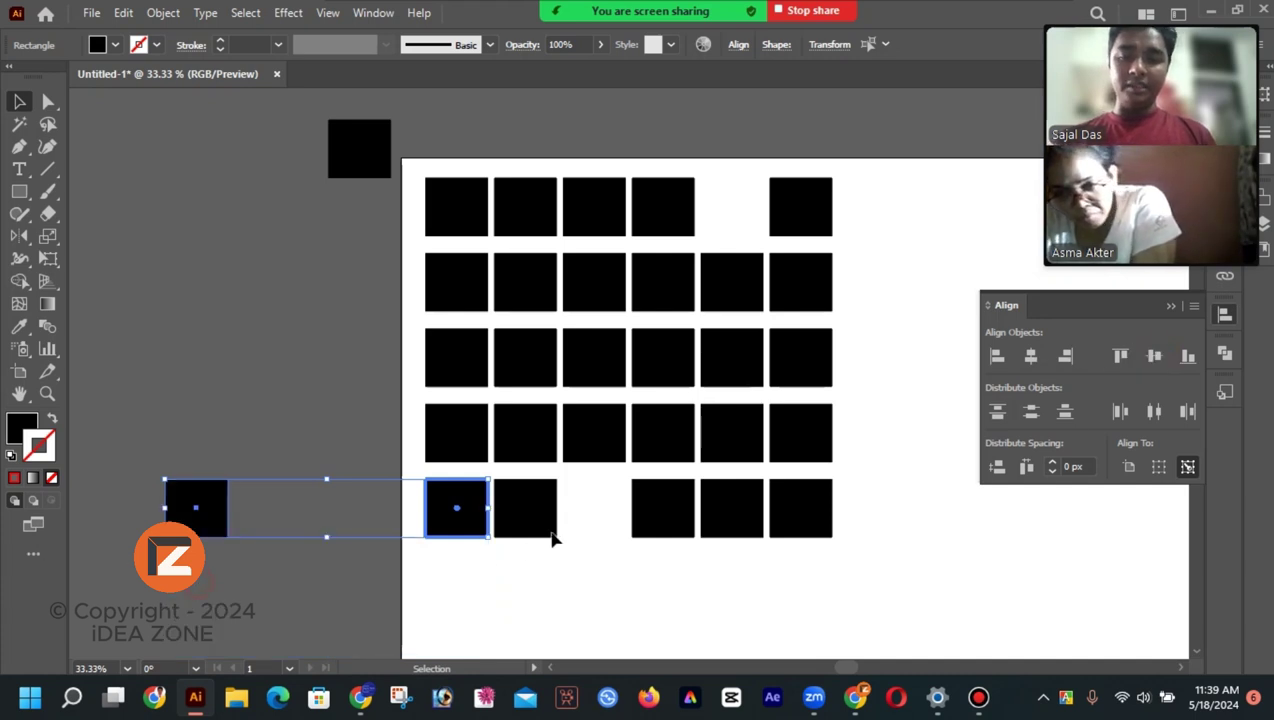
Centre the loose square beside row five horizontally under row four's third square as key object, and clear the selection
{"action": "left_click", "coordinate": [588, 445]}
{"action": "left_click", "coordinate": [190, 516], "text": "shift"}
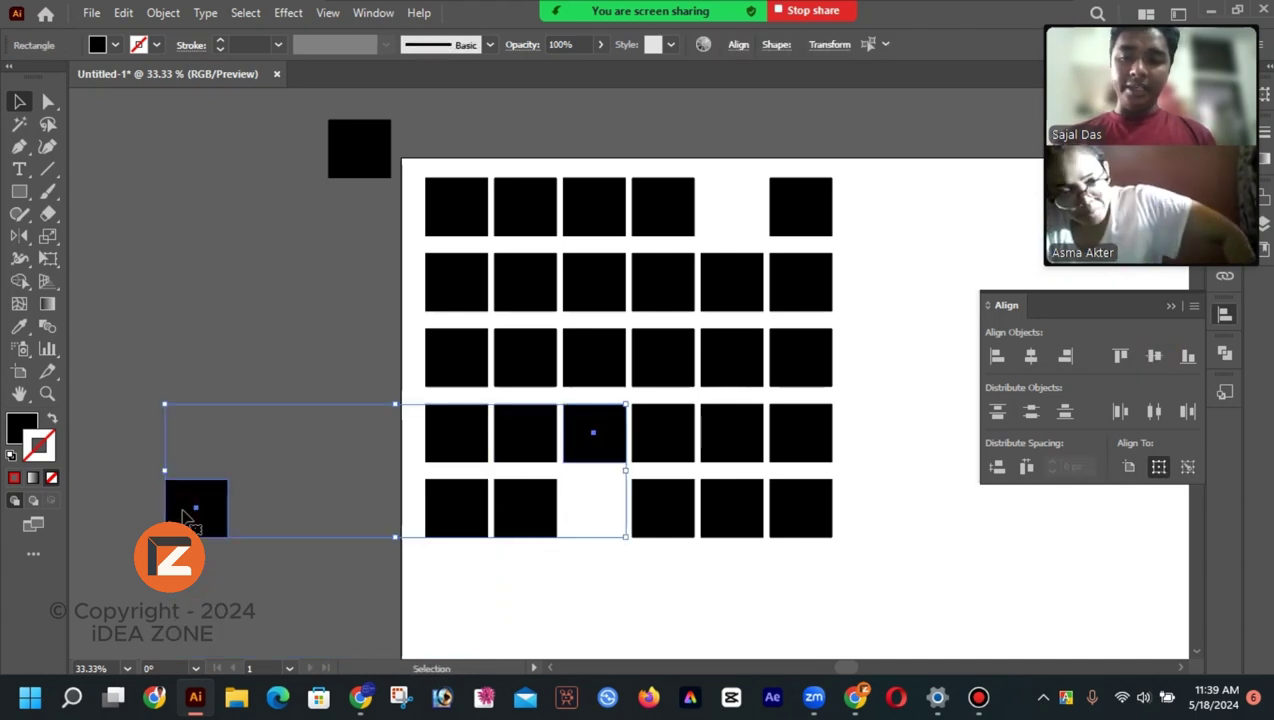
{"action": "left_click", "coordinate": [596, 455]}
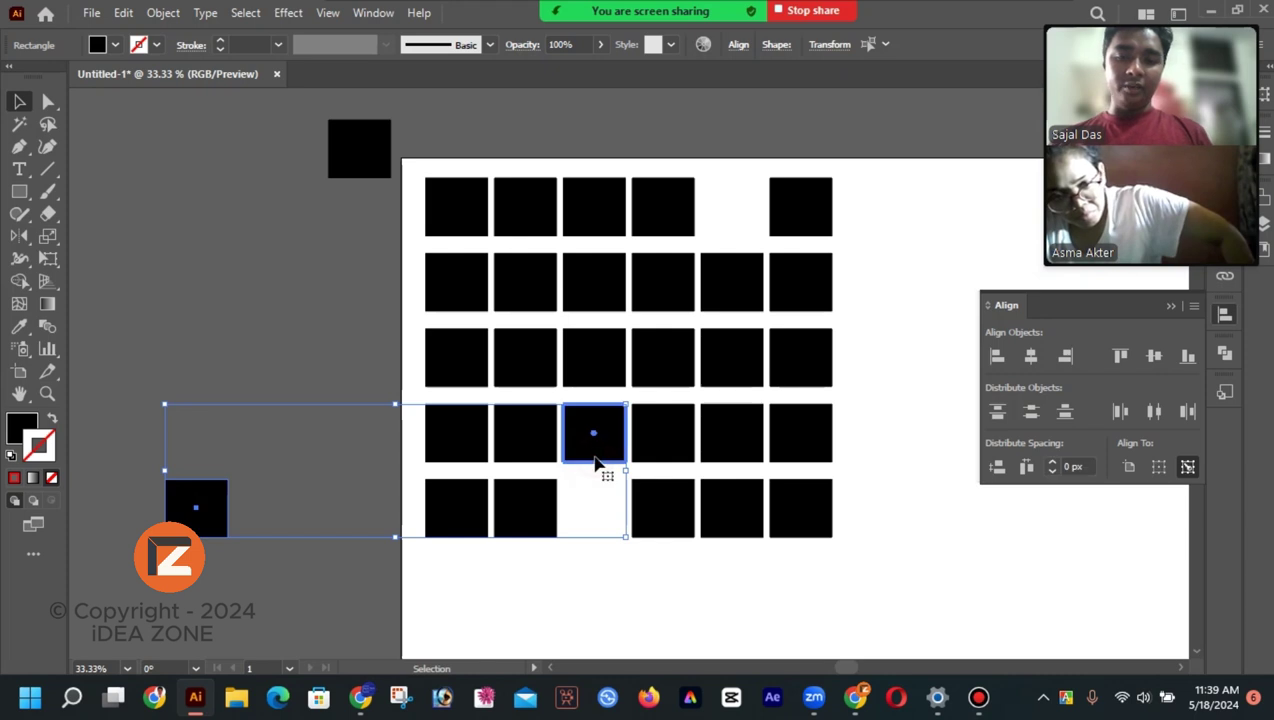
{"action": "left_click", "coordinate": [1031, 357]}
{"action": "left_click", "coordinate": [842, 502]}
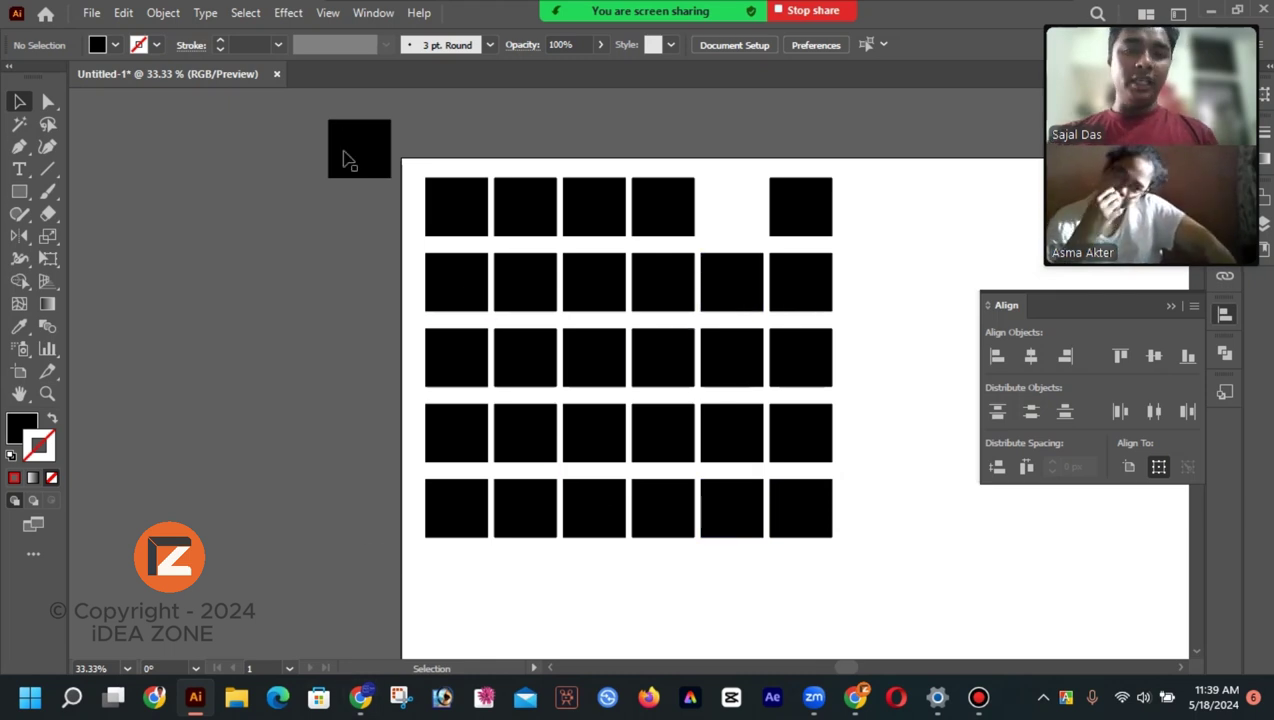
{"action": "left_click", "coordinate": [362, 160]}
{"action": "left_click", "coordinate": [449, 226]}
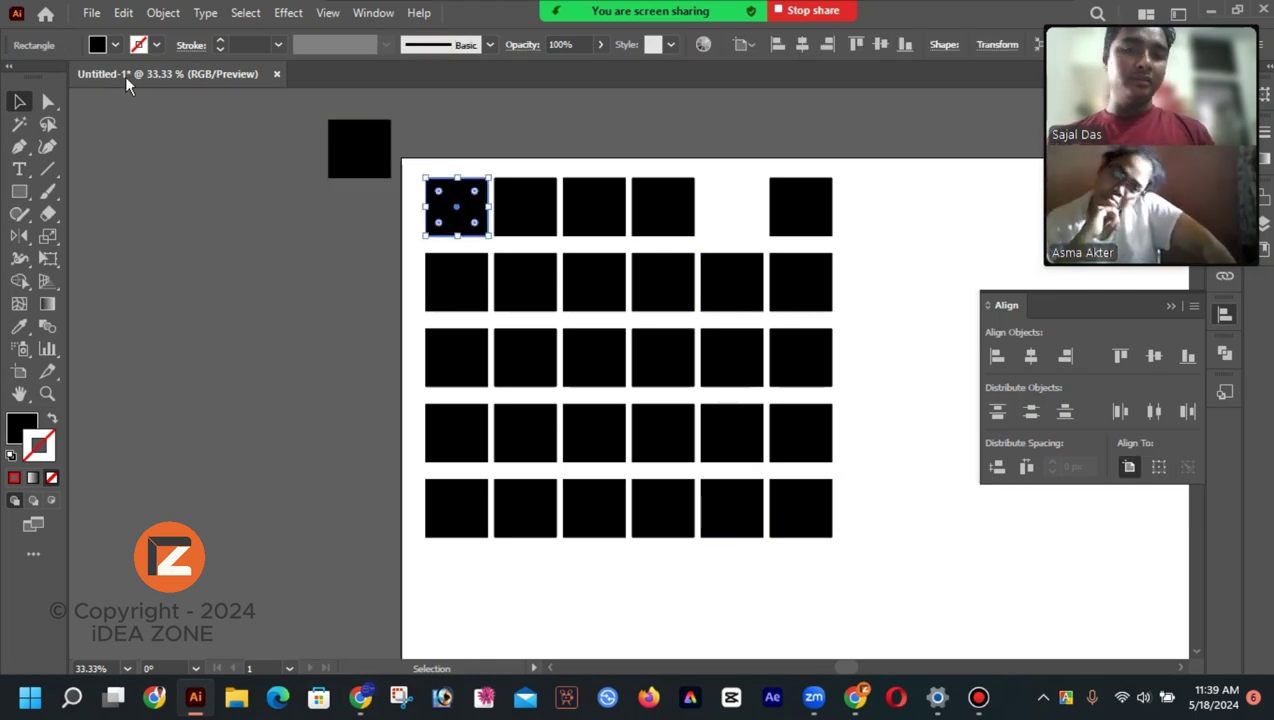
{"action": "left_click", "coordinate": [719, 287]}
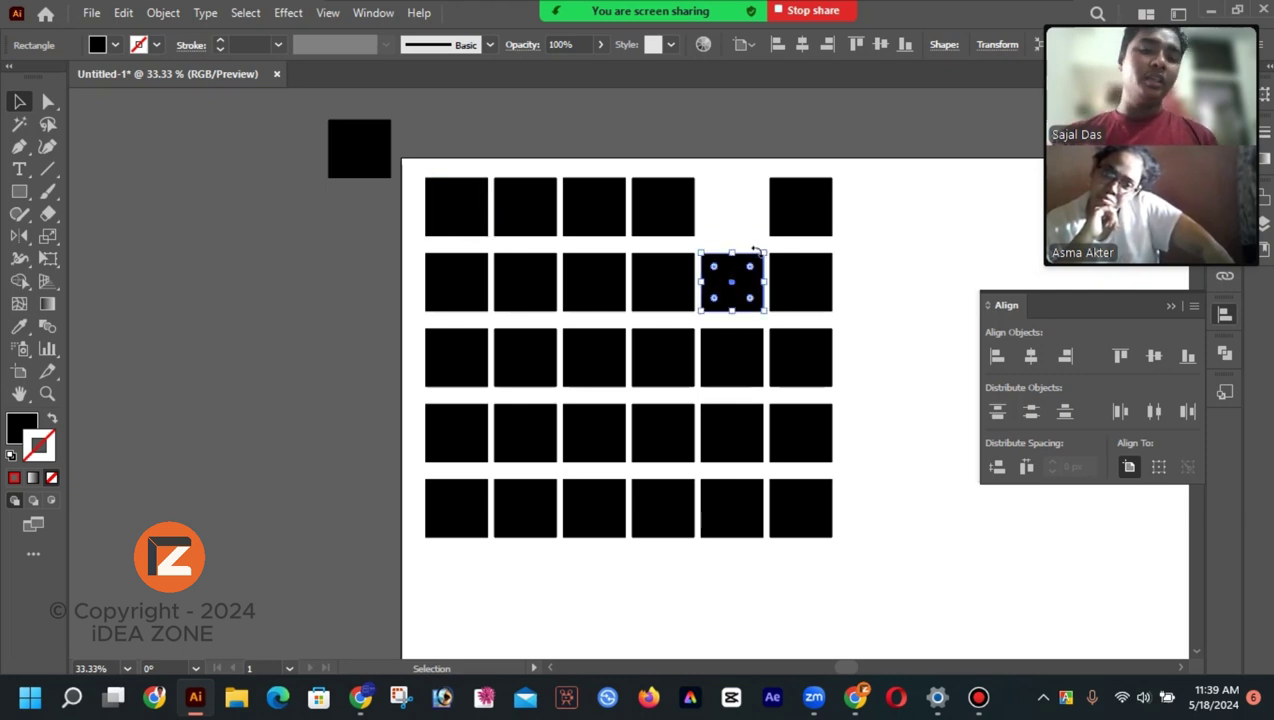
Delete all the black squares, including the loose one outside the artboard
{"action": "left_click", "coordinate": [353, 259]}
{"action": "left_click_drag", "start_coordinate": [500, 279], "coordinate": [896, 494]}
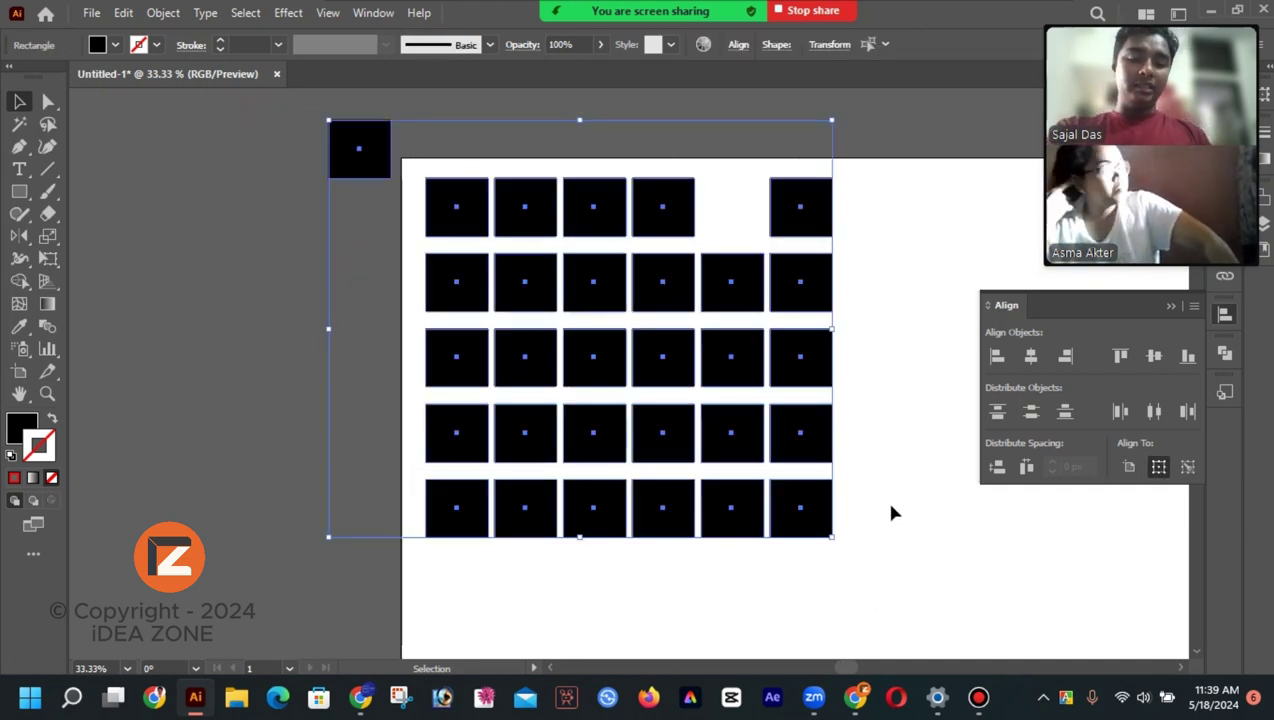
{"action": "key", "text": "Delete"}
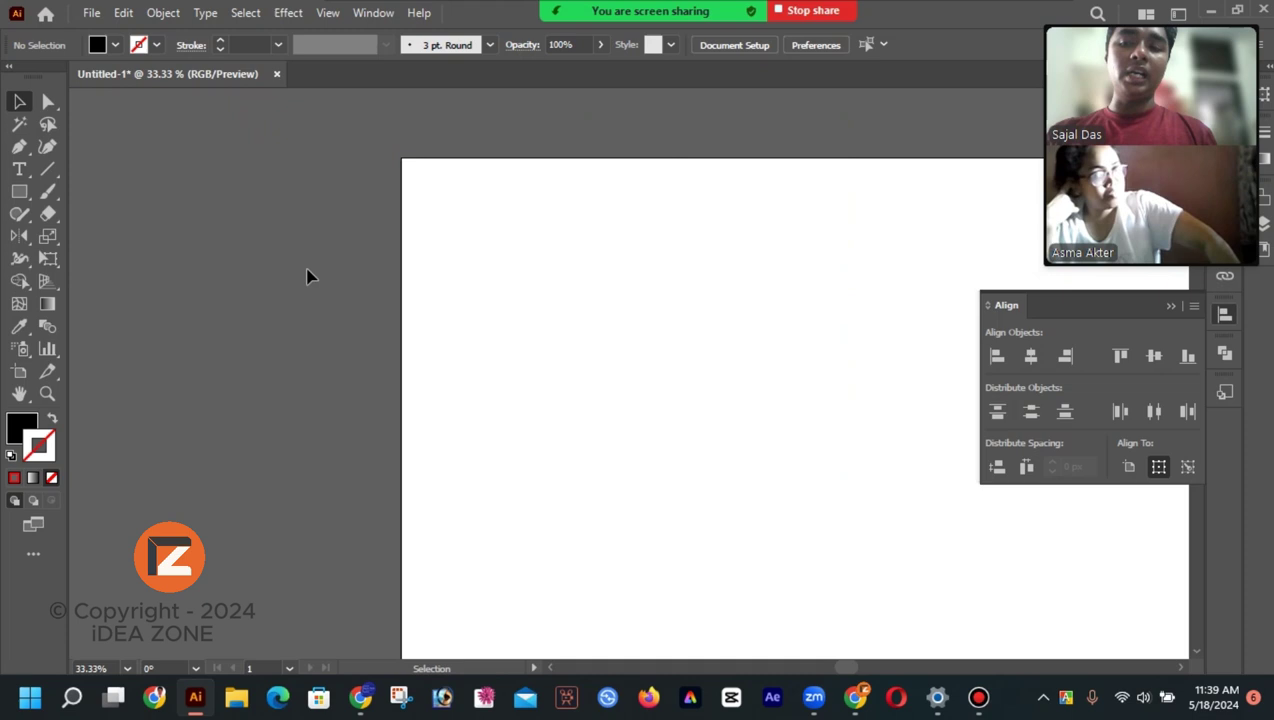
Draw one large black square with the Rectangle tool and move it near the artboard's upper-left corner
{"action": "left_click", "coordinate": [19, 191]}
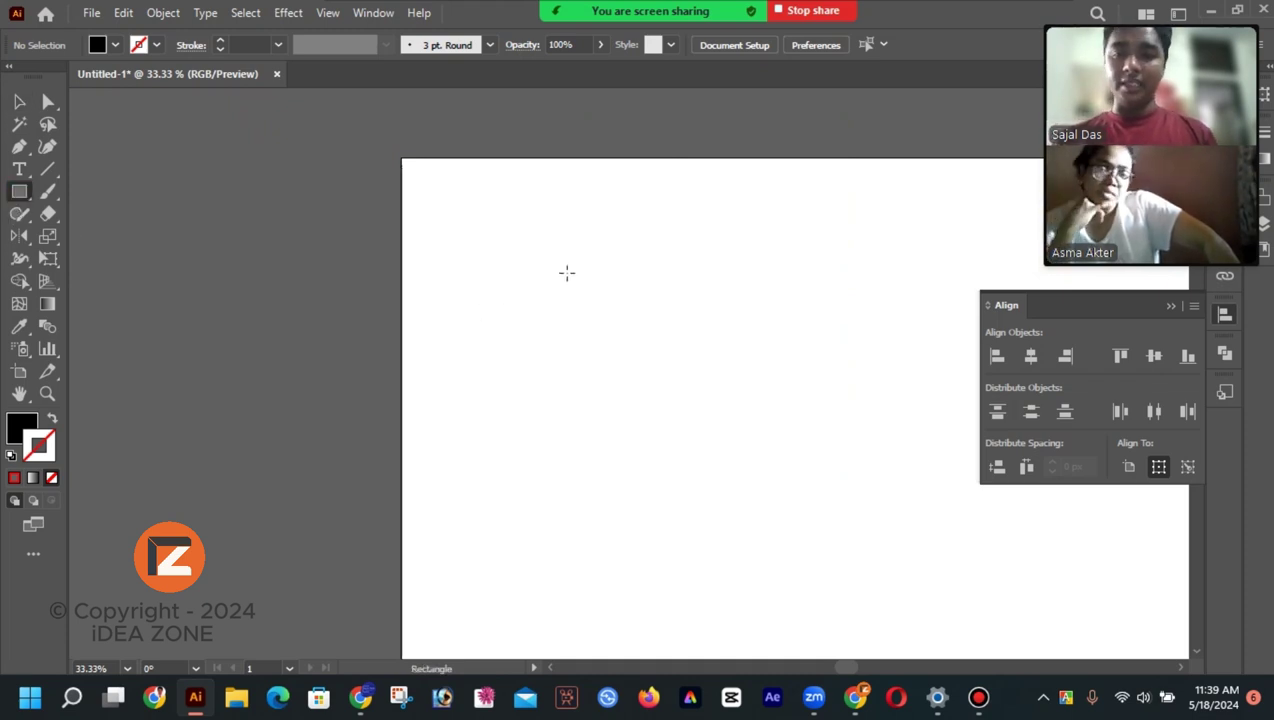
{"action": "left_click_drag", "start_coordinate": [566, 272], "coordinate": [816, 520]}
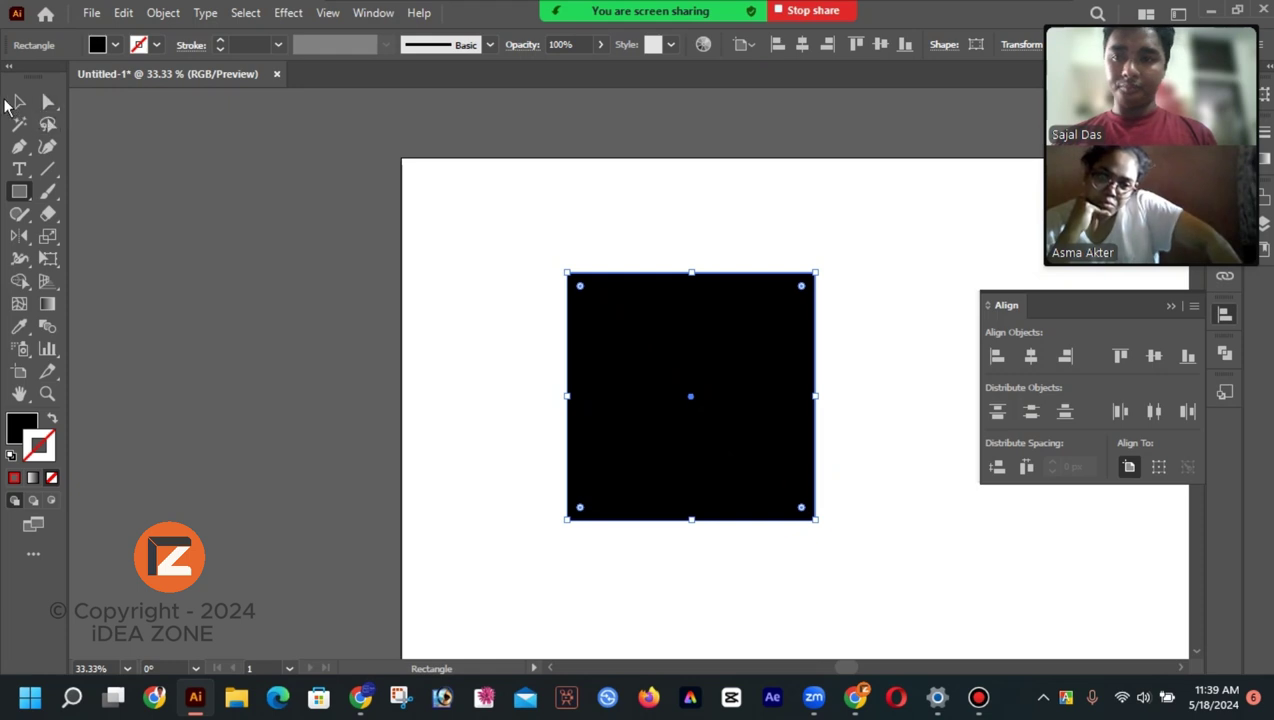
{"action": "left_click", "coordinate": [19, 101]}
{"action": "left_click", "coordinate": [422, 338]}
{"action": "mouse_move", "coordinate": [568, 350]}
{"action": "left_mouse_down"}
{"action": "mouse_move", "coordinate": [580, 356]}
{"action": "mouse_move", "coordinate": [569, 373]}
{"action": "mouse_move", "coordinate": [590, 362]}
{"action": "left_mouse_up"}
{"action": "left_click", "coordinate": [736, 396]}
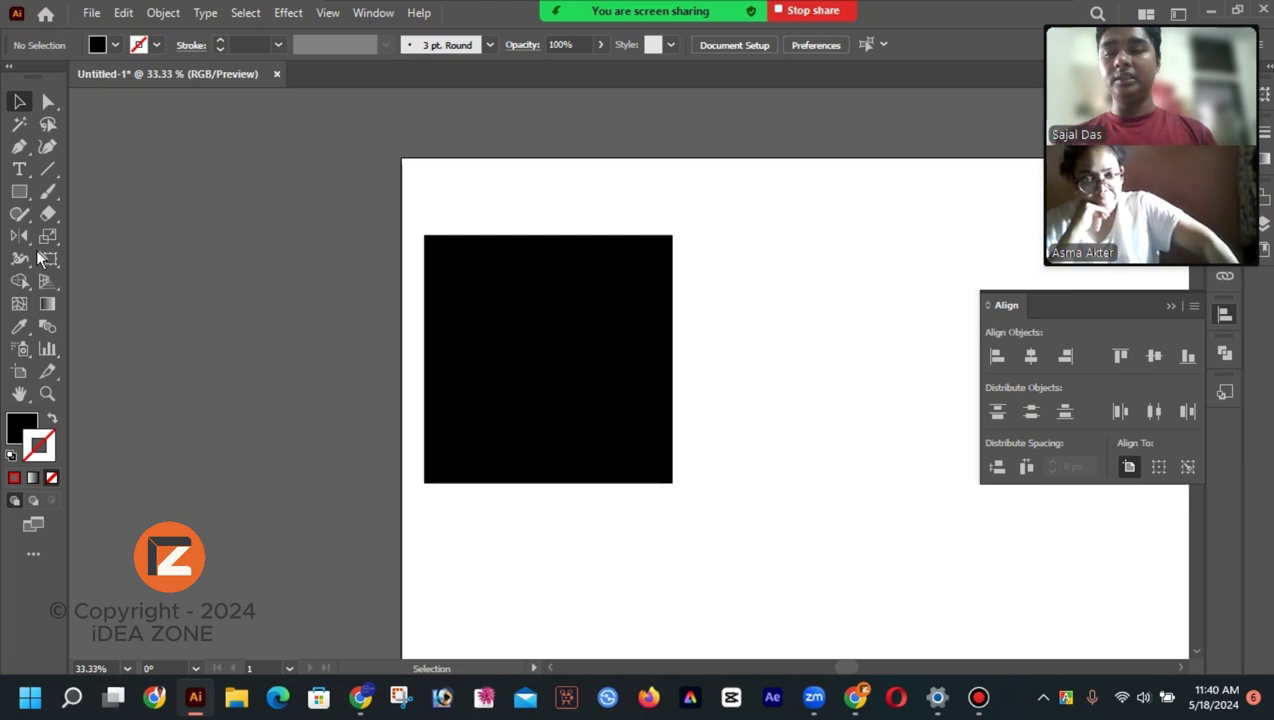
Draw a diagonal line beside the black square with the Line Segment tool and give it a red FF0000 stroke
{"action": "left_click", "coordinate": [47, 170]}
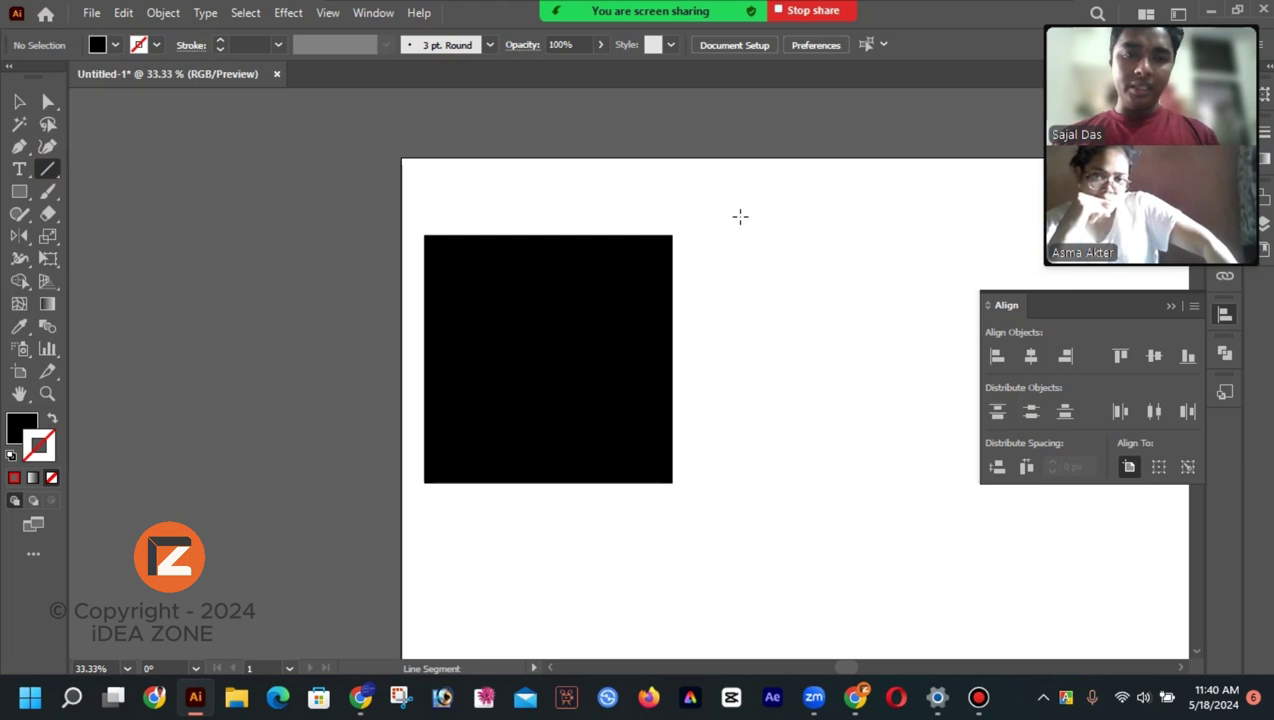
{"action": "left_click_drag", "start_coordinate": [707, 189], "coordinate": [1029, 597]}
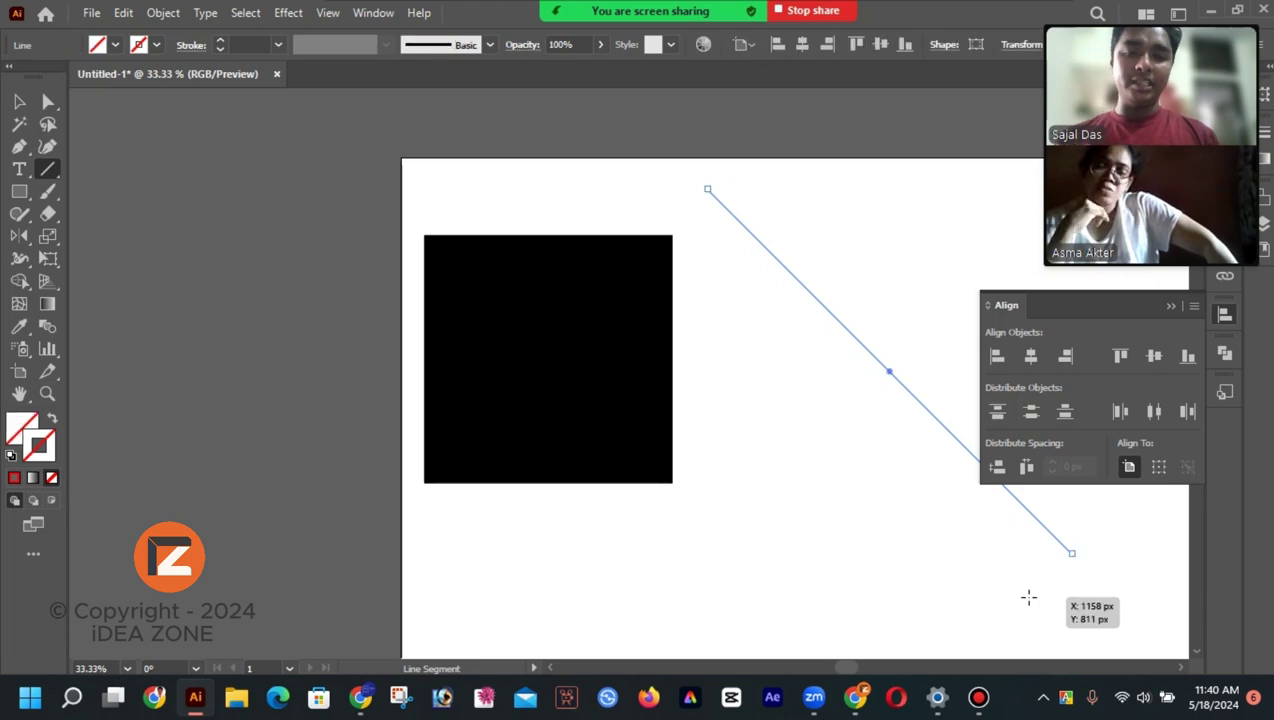
{"action": "left_click", "coordinate": [14, 480]}
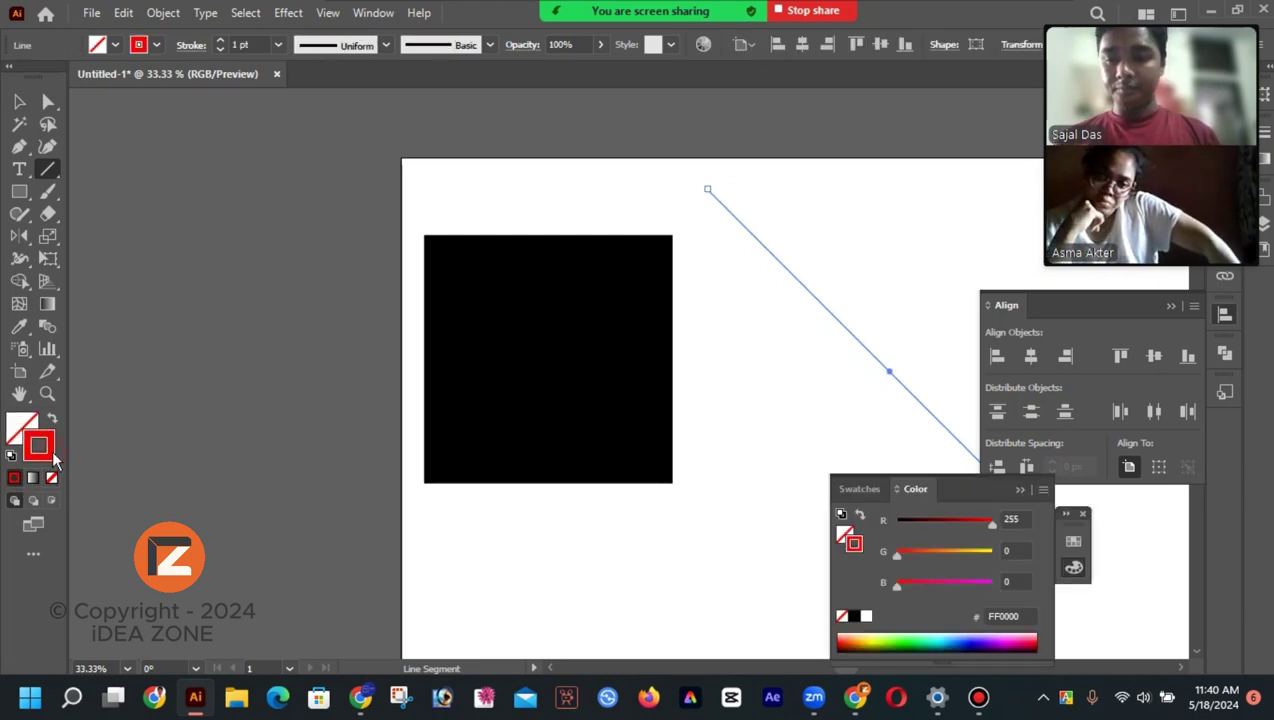
{"action": "left_click", "coordinate": [19, 101]}
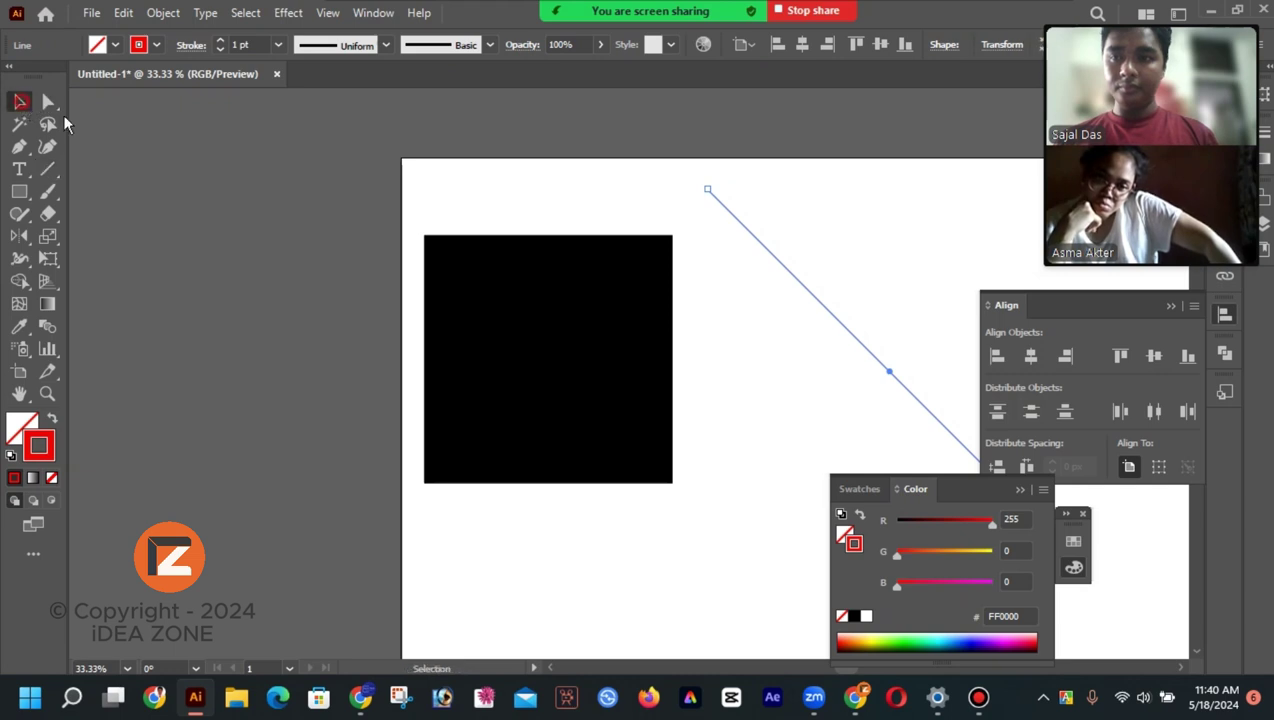
{"action": "left_click", "coordinate": [193, 165]}
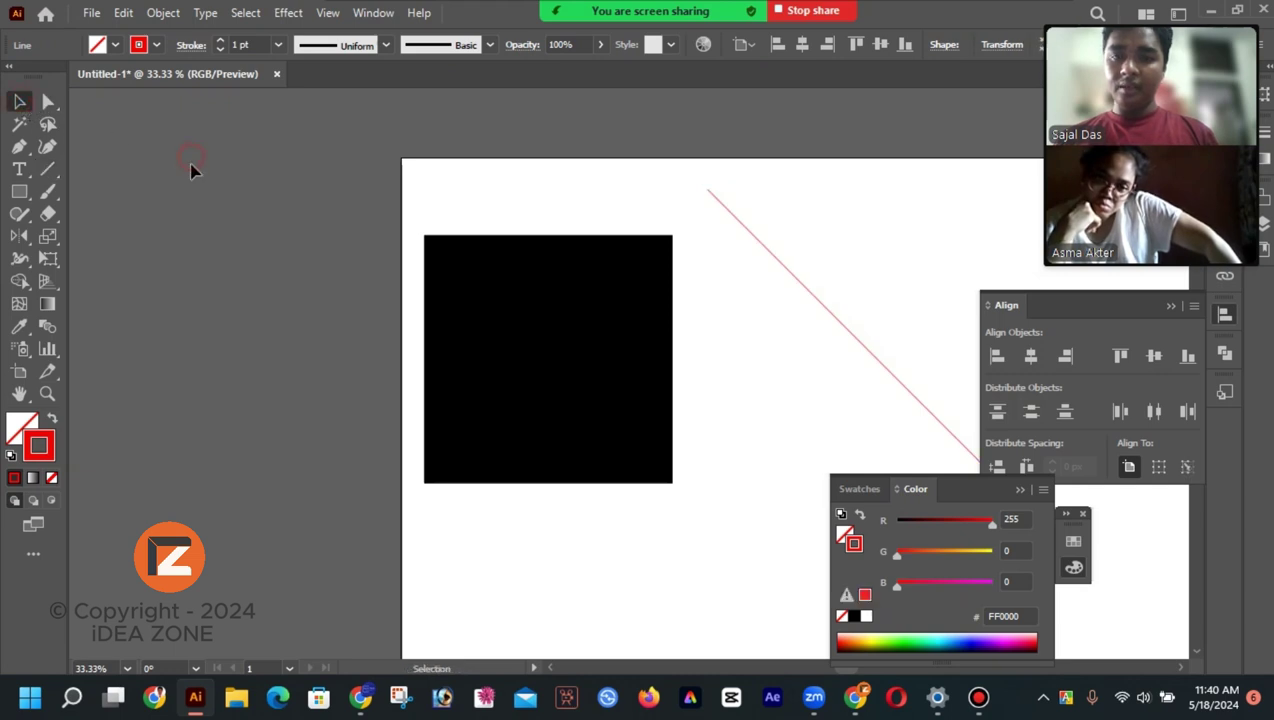
{"action": "left_click", "coordinate": [1020, 489]}
{"action": "left_click", "coordinate": [1083, 515]}
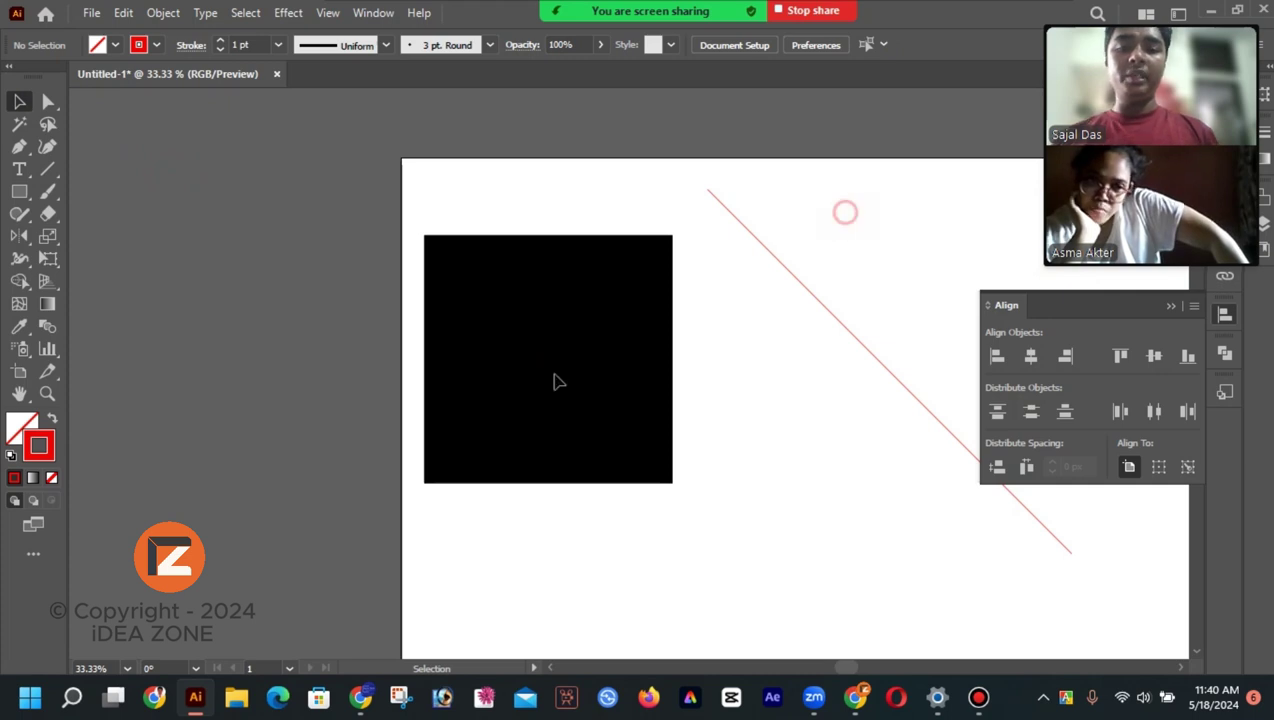
Try to centre the black square and red line horizontally relative to the selection, without a key object
{"action": "left_click_drag", "start_coordinate": [845, 212], "coordinate": [341, 478]}
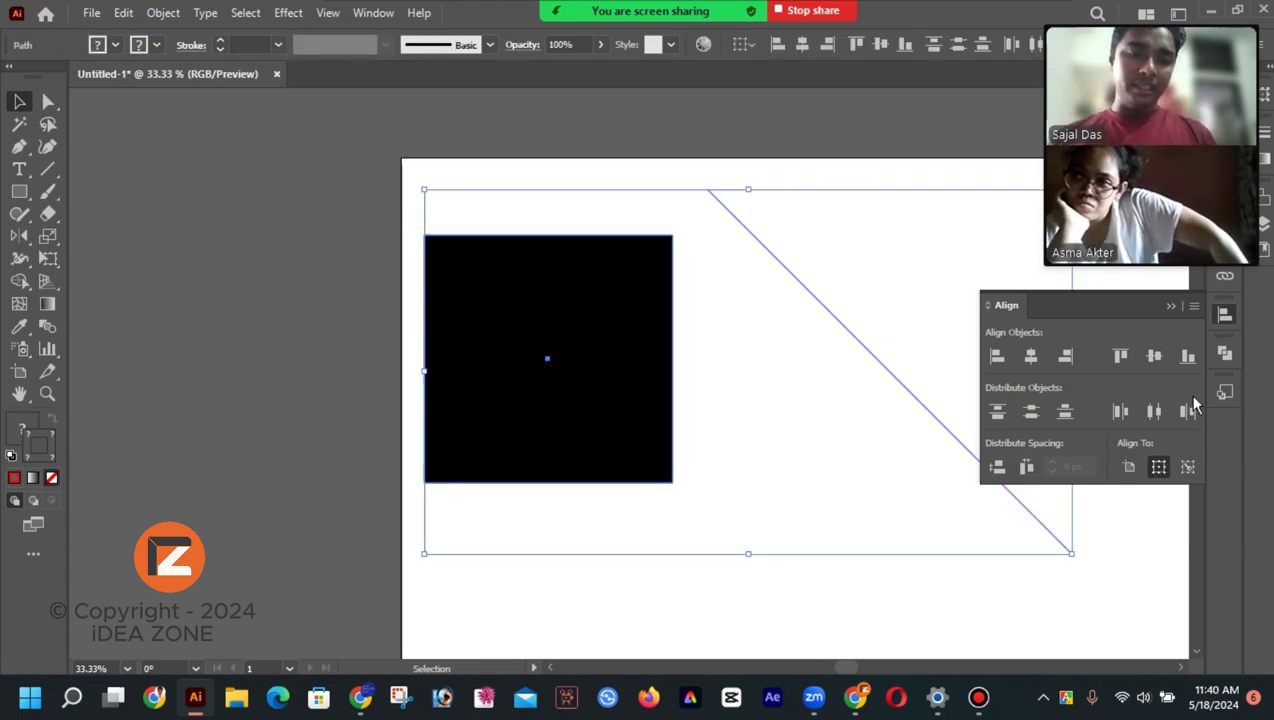
{"action": "left_click", "coordinate": [1029, 360]}
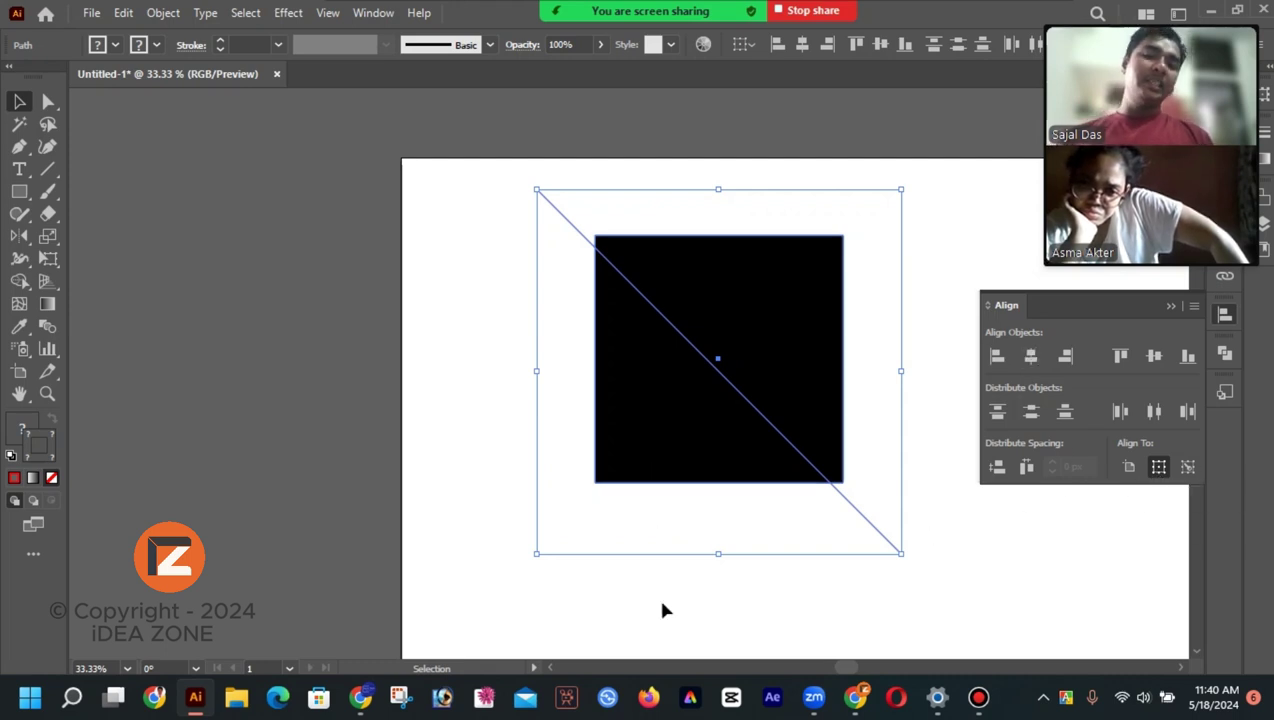
{"action": "left_click", "coordinate": [1188, 467]}
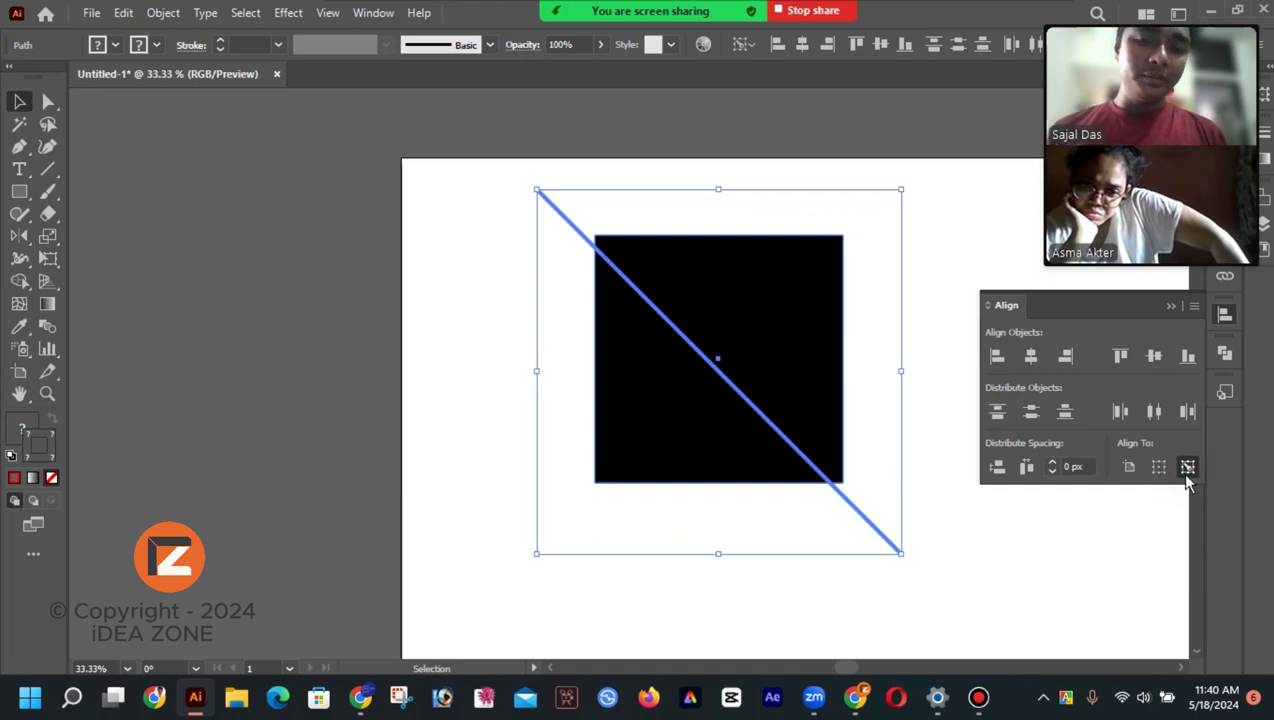
{"action": "left_click", "coordinate": [948, 394]}
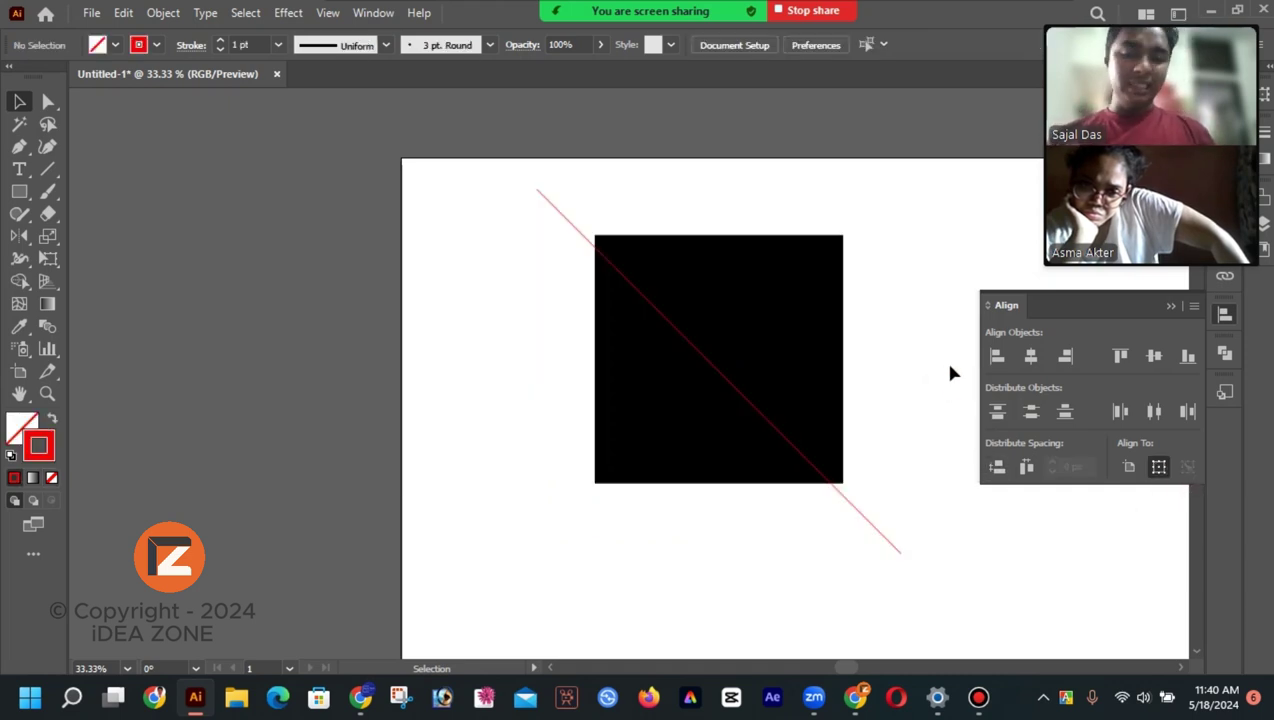
Undo the selection-based alignment and centre the line horizontally on the black square as key object
{"action": "key", "text": "ctrl+z"}
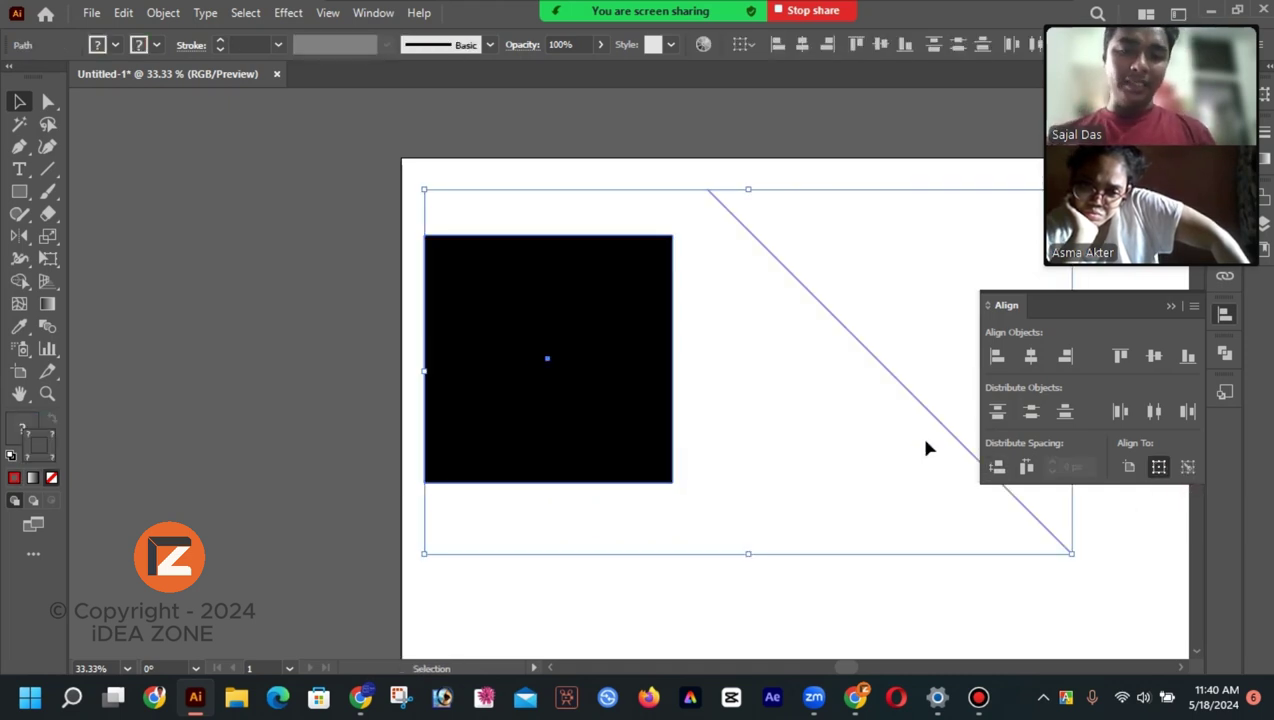
{"action": "left_click", "coordinate": [516, 347]}
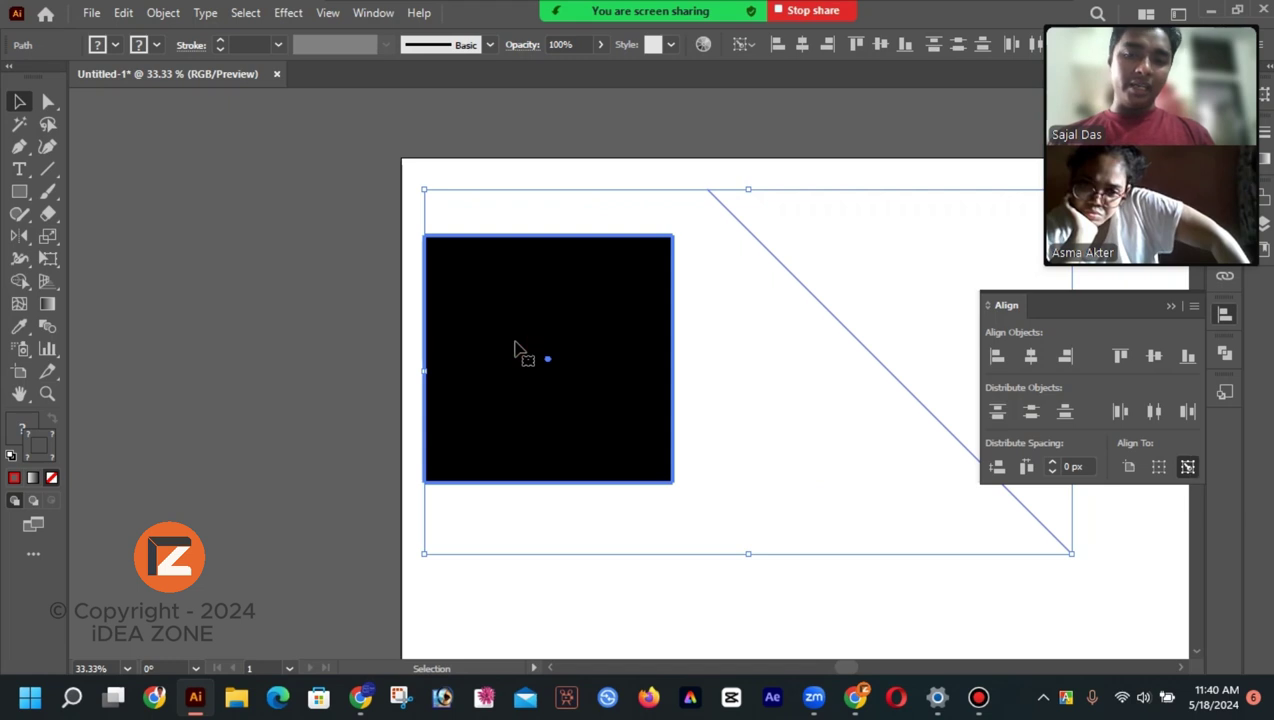
{"action": "left_click", "coordinate": [1035, 355]}
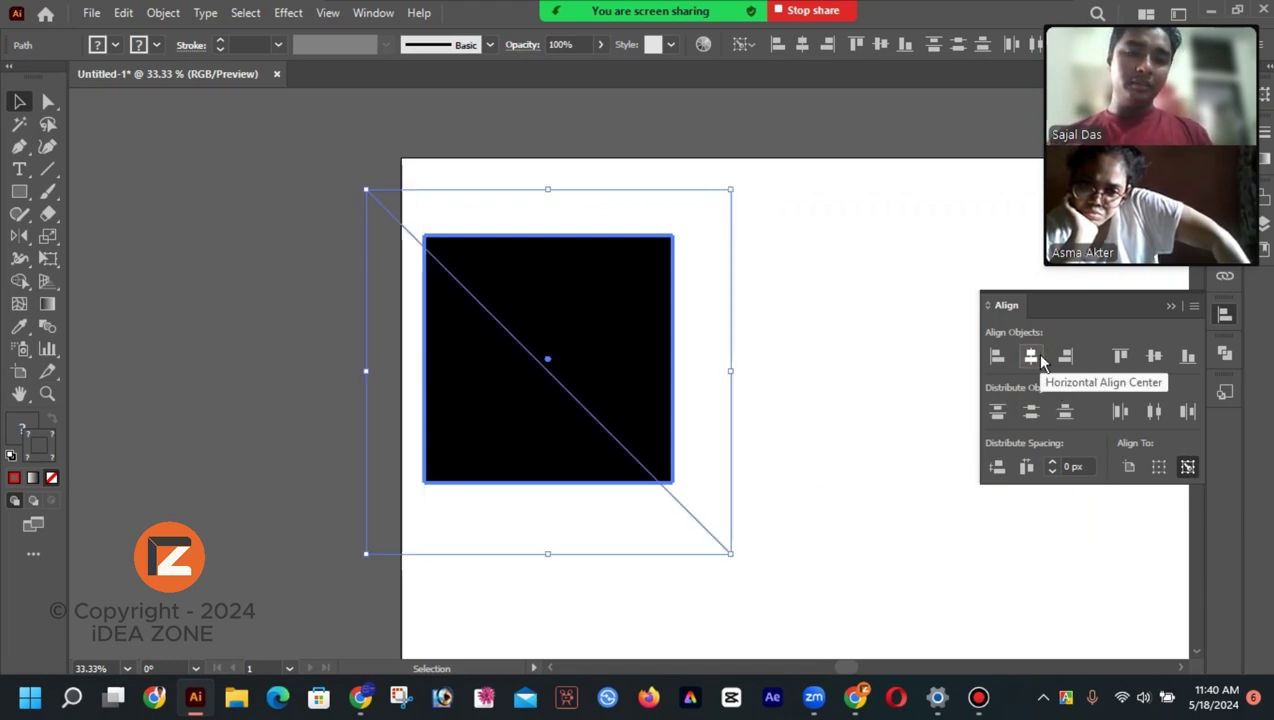
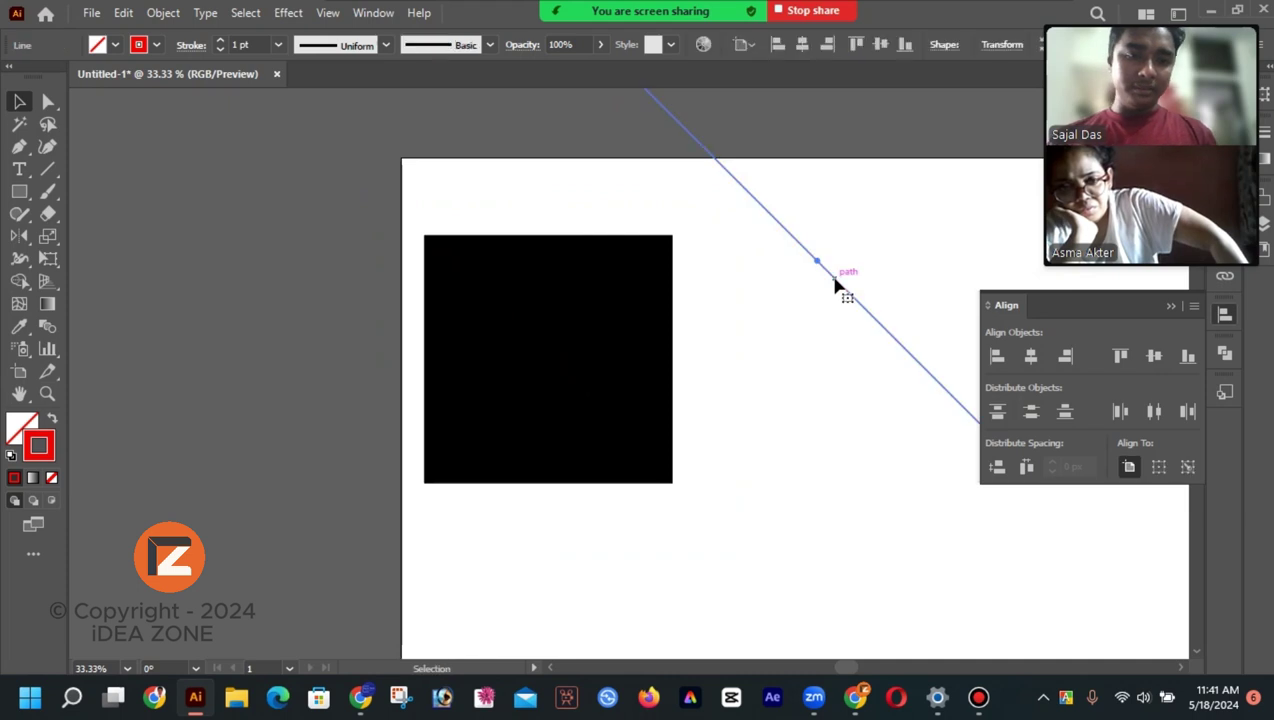
Move the black square toward the artboard's middle and place the red line diagonally across it by hand
{"action": "left_click_drag", "start_coordinate": [545, 362], "coordinate": [724, 435]}
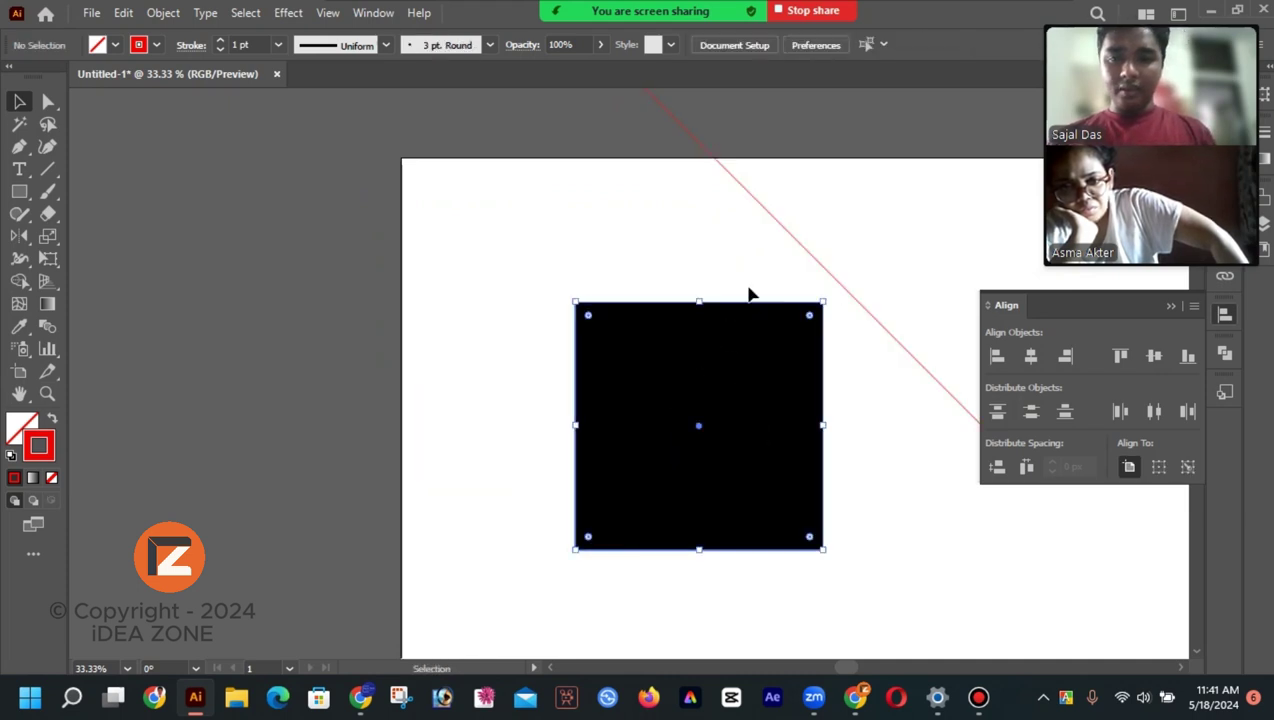
{"action": "left_click", "coordinate": [828, 268]}
{"action": "left_click_drag", "start_coordinate": [821, 283], "coordinate": [717, 450]}
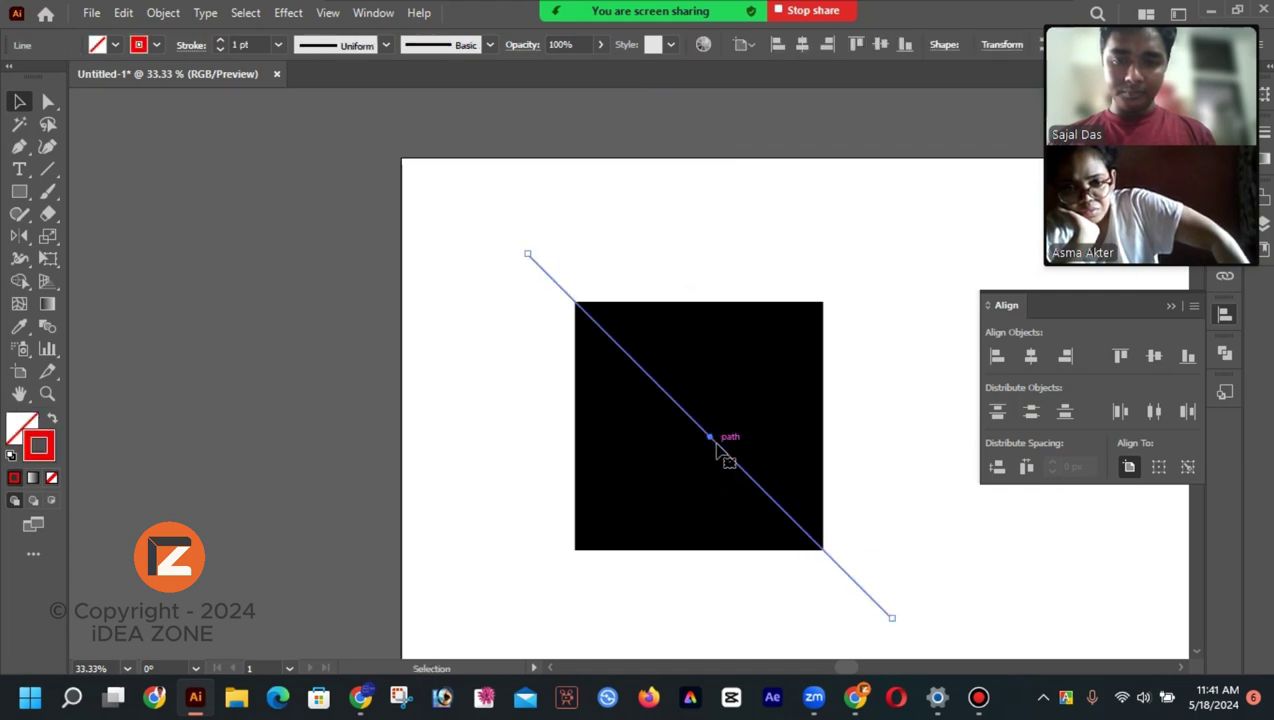
{"action": "left_click", "coordinate": [912, 474]}
Move the black square off-centre from the red line, and delete both objects
{"action": "left_click_drag", "start_coordinate": [782, 435], "coordinate": [651, 472]}
{"action": "left_click", "coordinate": [826, 411]}
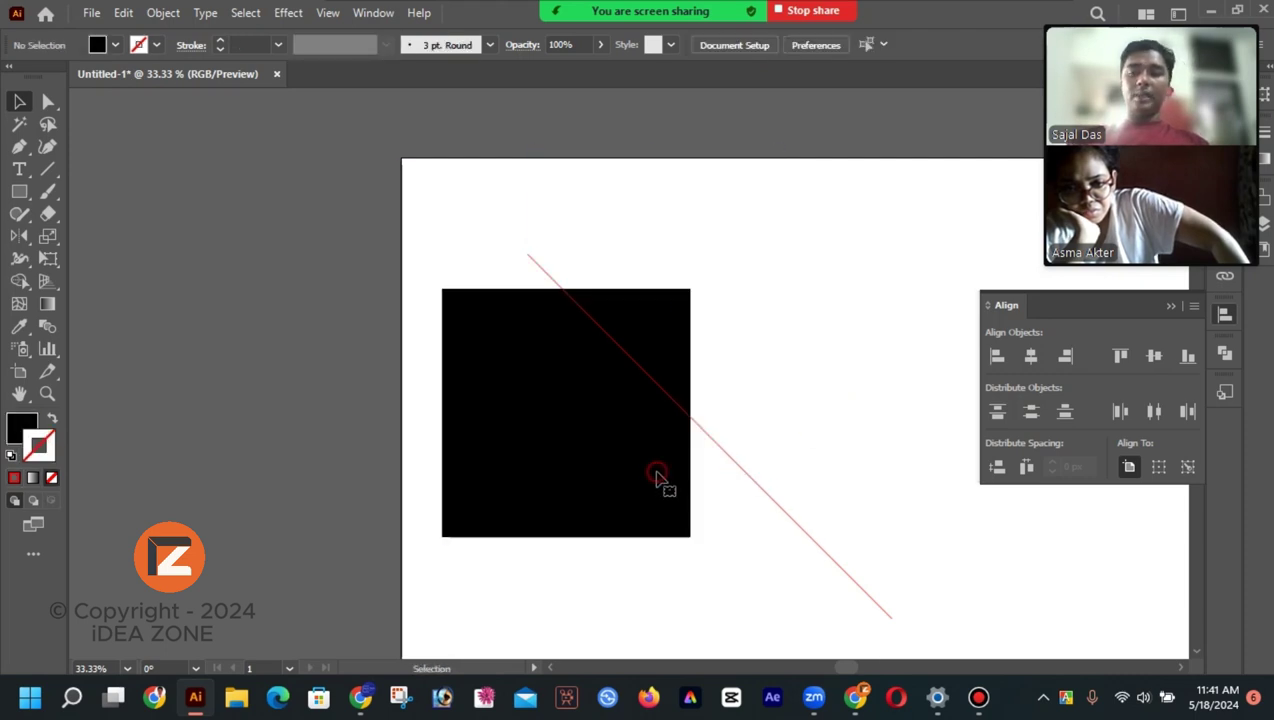
{"action": "left_click", "coordinate": [660, 481]}
{"action": "key", "text": "Delete"}
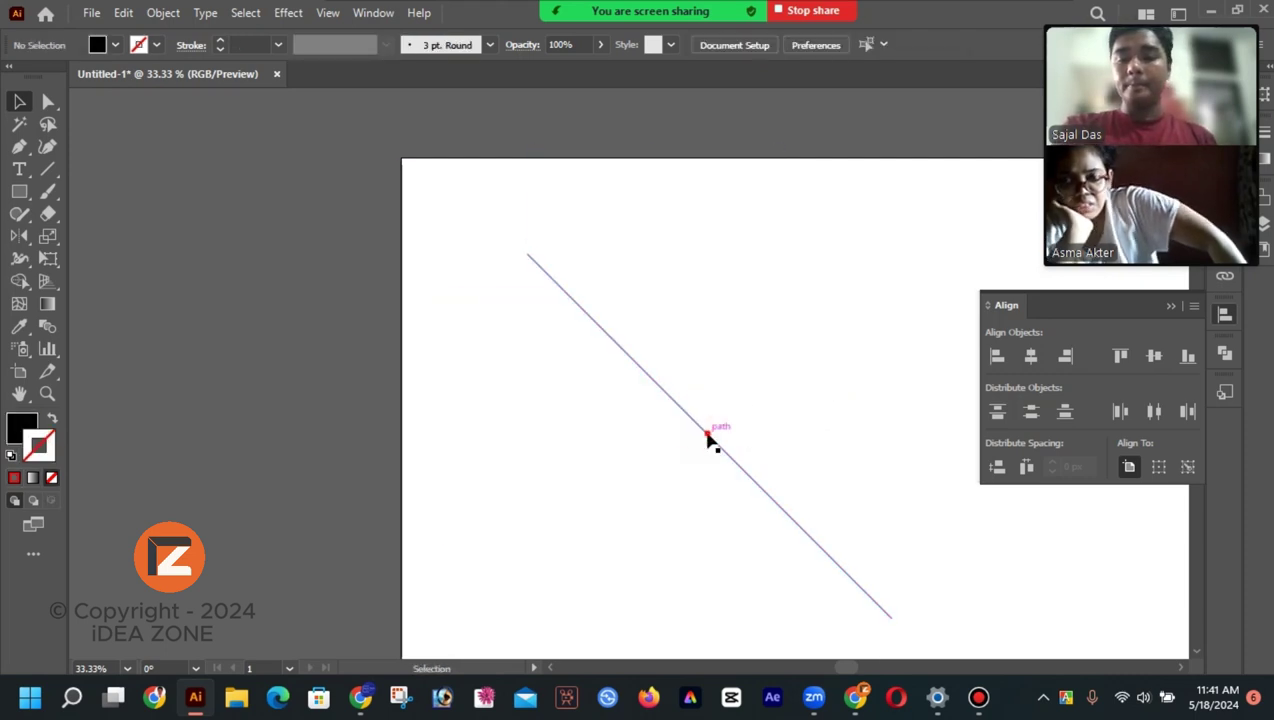
{"action": "left_click", "coordinate": [710, 437]}
{"action": "key", "text": "Delete"}
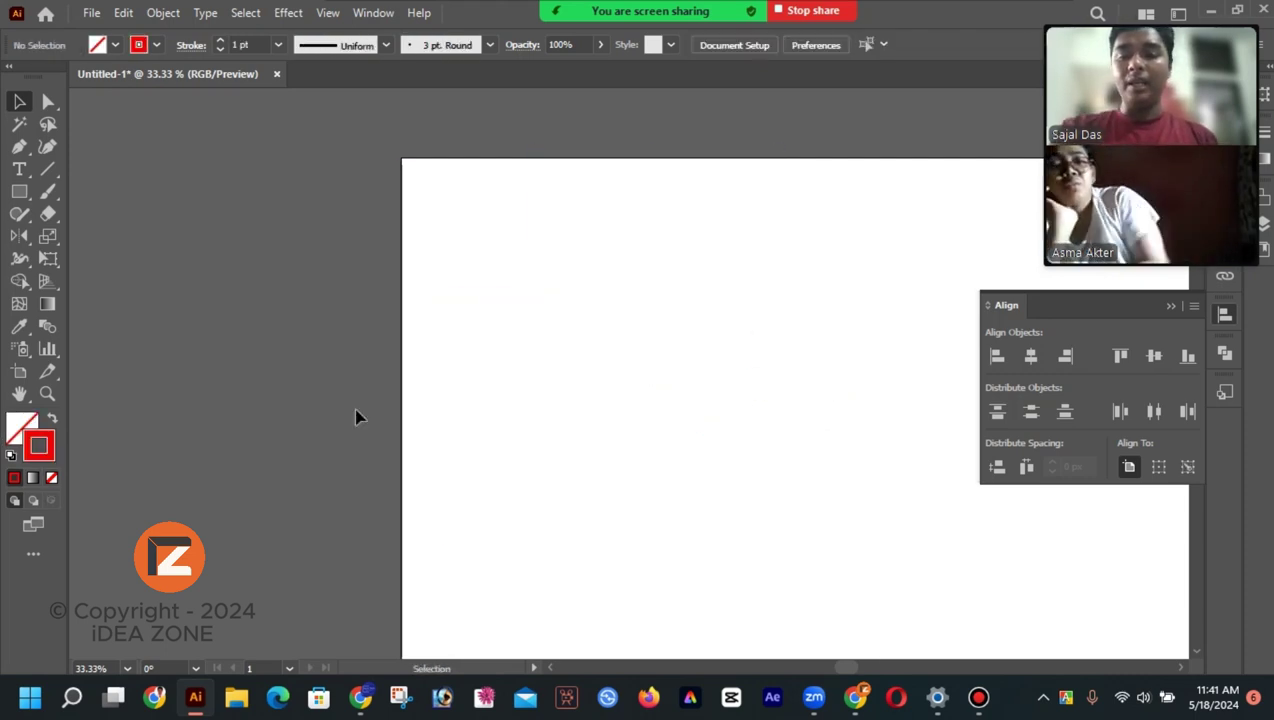
Draw an unfilled square with a 1 pt red stroke on the artboard using the Rectangle tool
{"action": "left_click", "coordinate": [21, 193]}
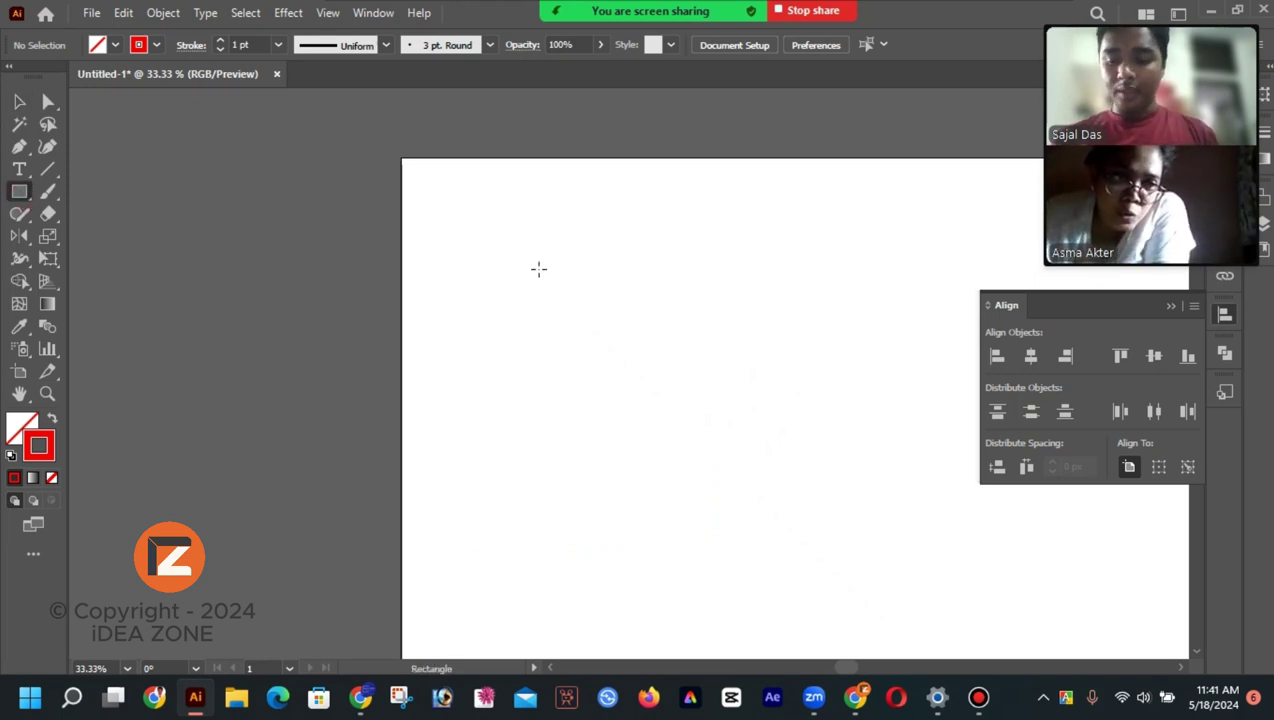
{"action": "left_click_drag", "start_coordinate": [539, 269], "coordinate": [694, 500]}
{"action": "left_click", "coordinate": [19, 101]}
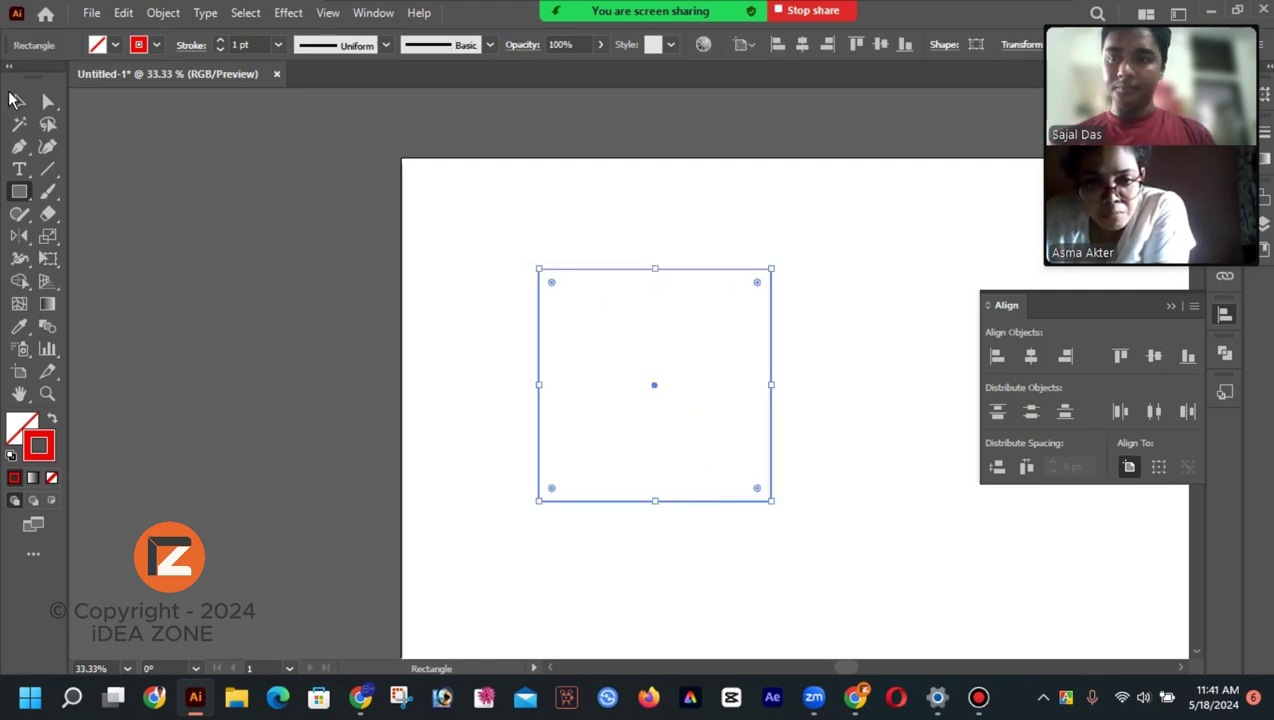
{"action": "left_click", "coordinate": [125, 296]}
Draw a diagonal red line beside the square's upper-right corner with the Line Segment tool
{"action": "left_click", "coordinate": [52, 168]}
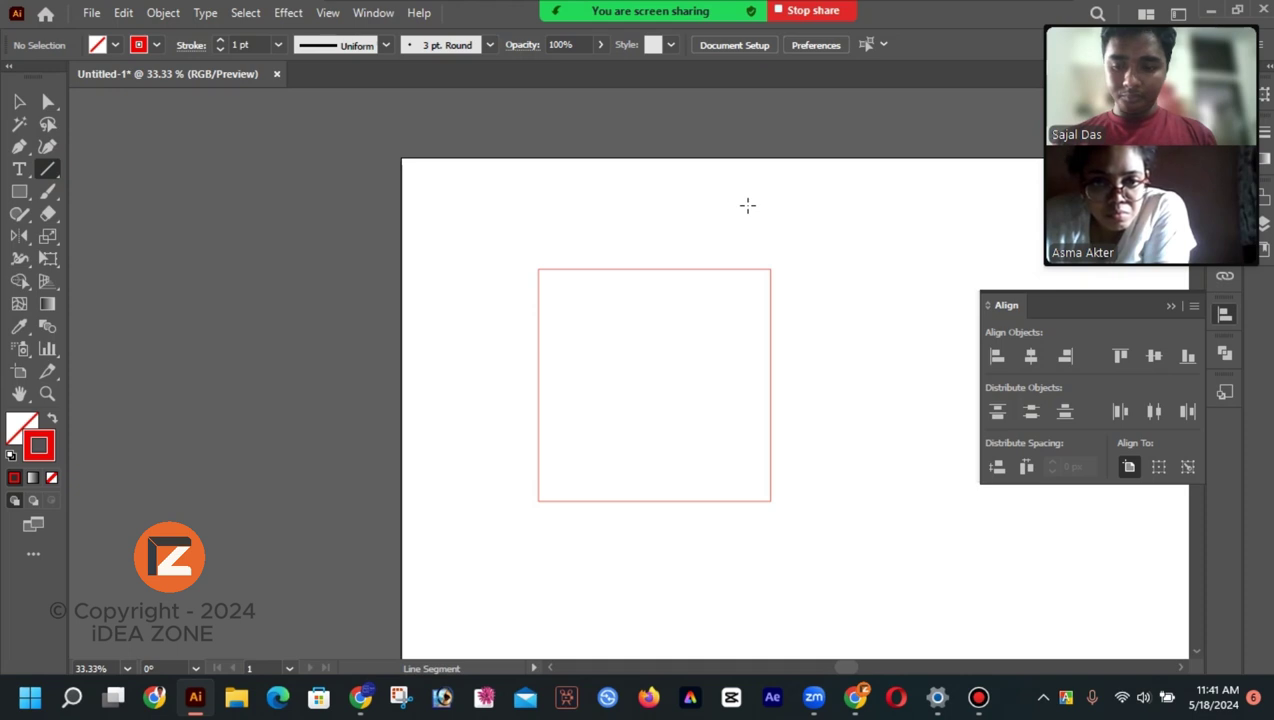
{"action": "left_click_drag", "start_coordinate": [748, 205], "coordinate": [926, 461]}
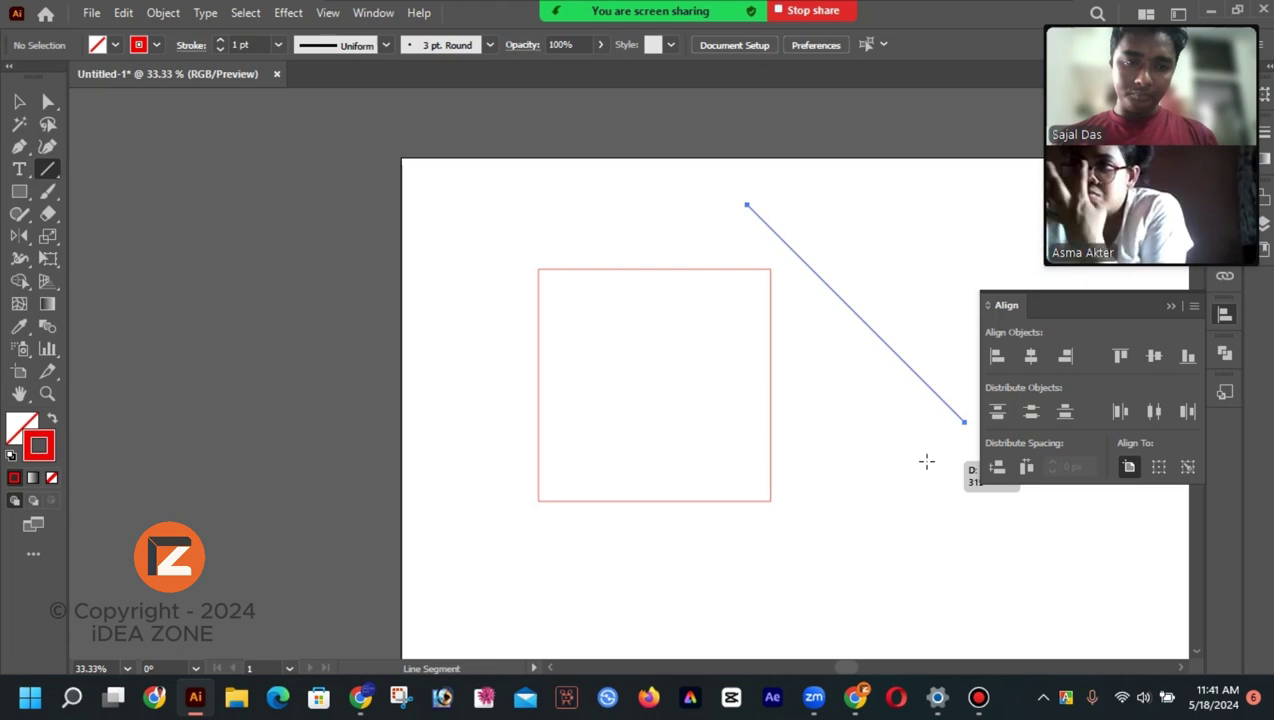
{"action": "left_click_drag", "start_coordinate": [926, 461], "coordinate": [926, 461]}
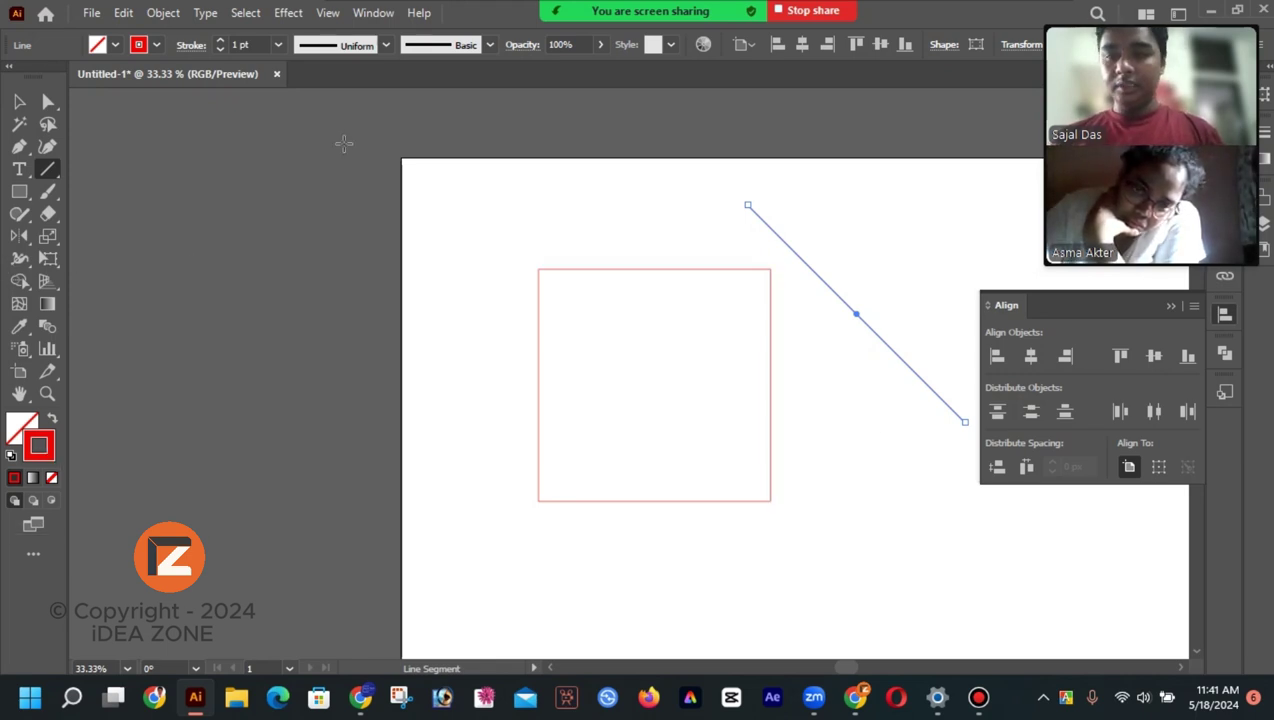
Swap the square's fill and stroke to make it solid red, and clear the selection
{"action": "left_click", "coordinate": [19, 101]}
{"action": "left_click", "coordinate": [770, 386]}
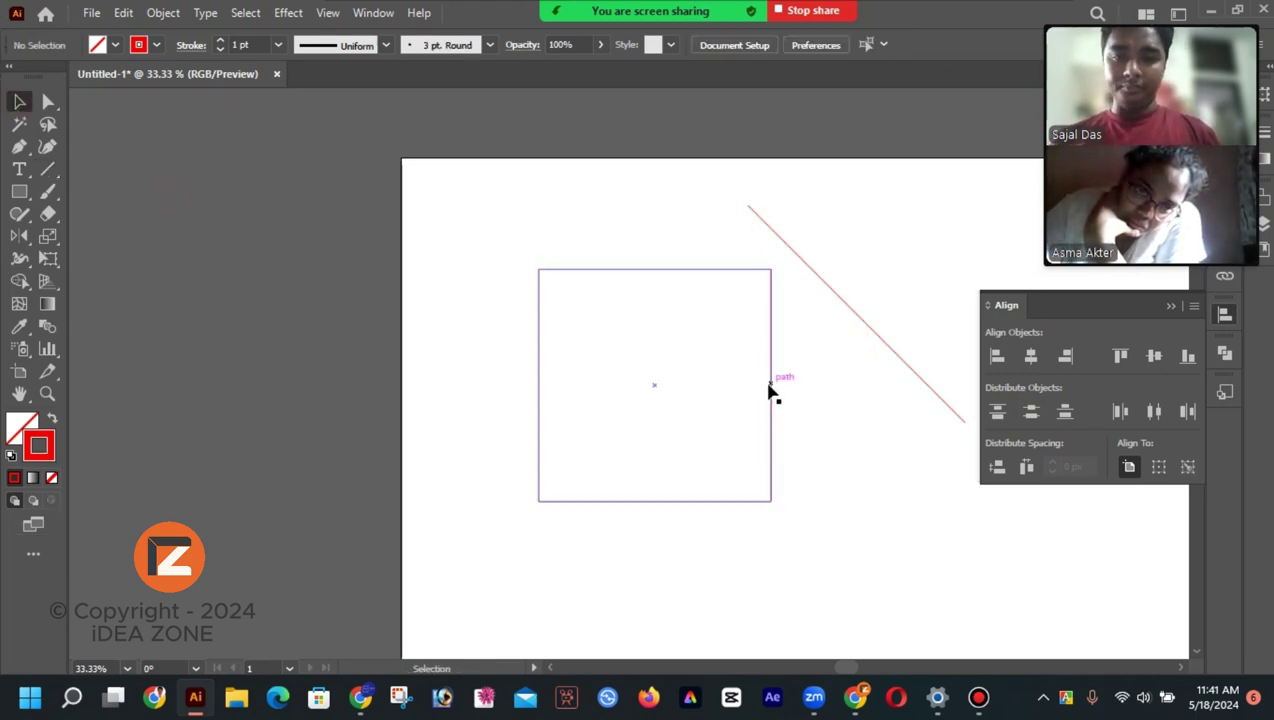
{"action": "left_click", "coordinate": [52, 420]}
{"action": "left_click", "coordinate": [435, 413]}
Centre the line vertically and horizontally on the red square as key object, and clear the selection
{"action": "mouse_move", "coordinate": [848, 215]}
{"action": "left_mouse_down"}
{"action": "mouse_move", "coordinate": [535, 472]}
{"action": "mouse_move", "coordinate": [461, 489]}
{"action": "mouse_move", "coordinate": [470, 500]}
{"action": "left_mouse_up"}
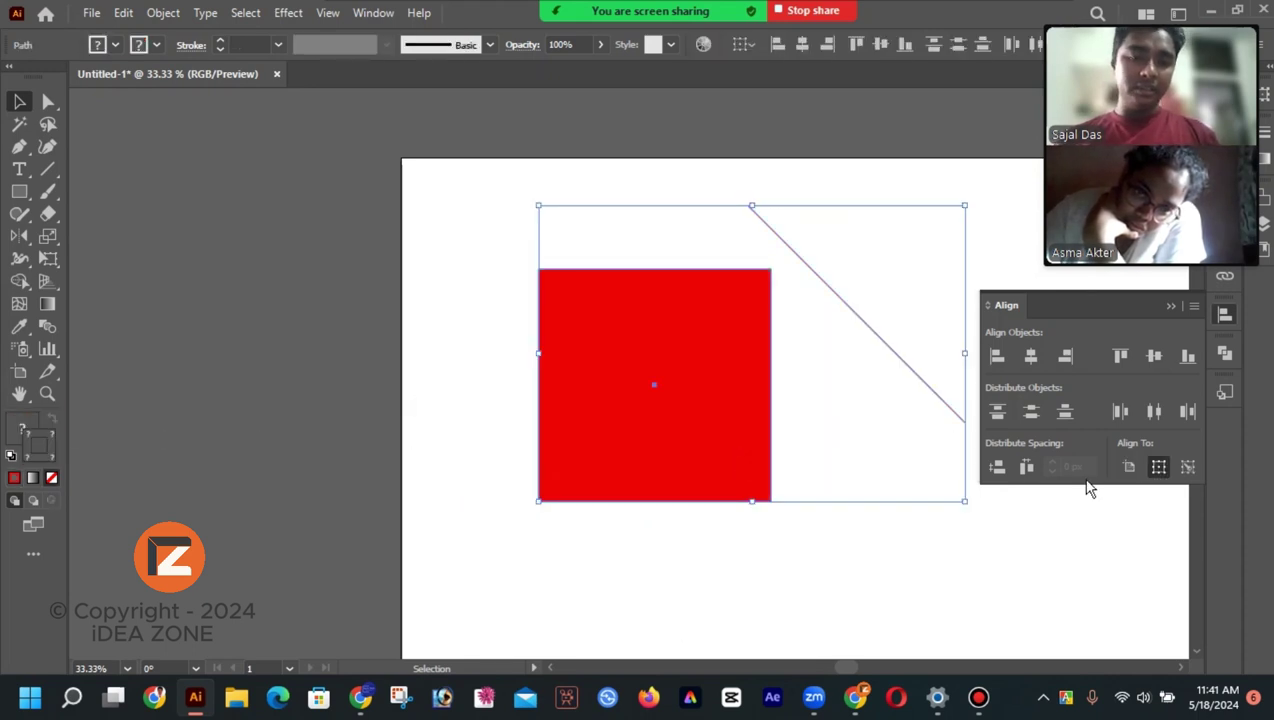
{"action": "left_click", "coordinate": [1188, 467]}
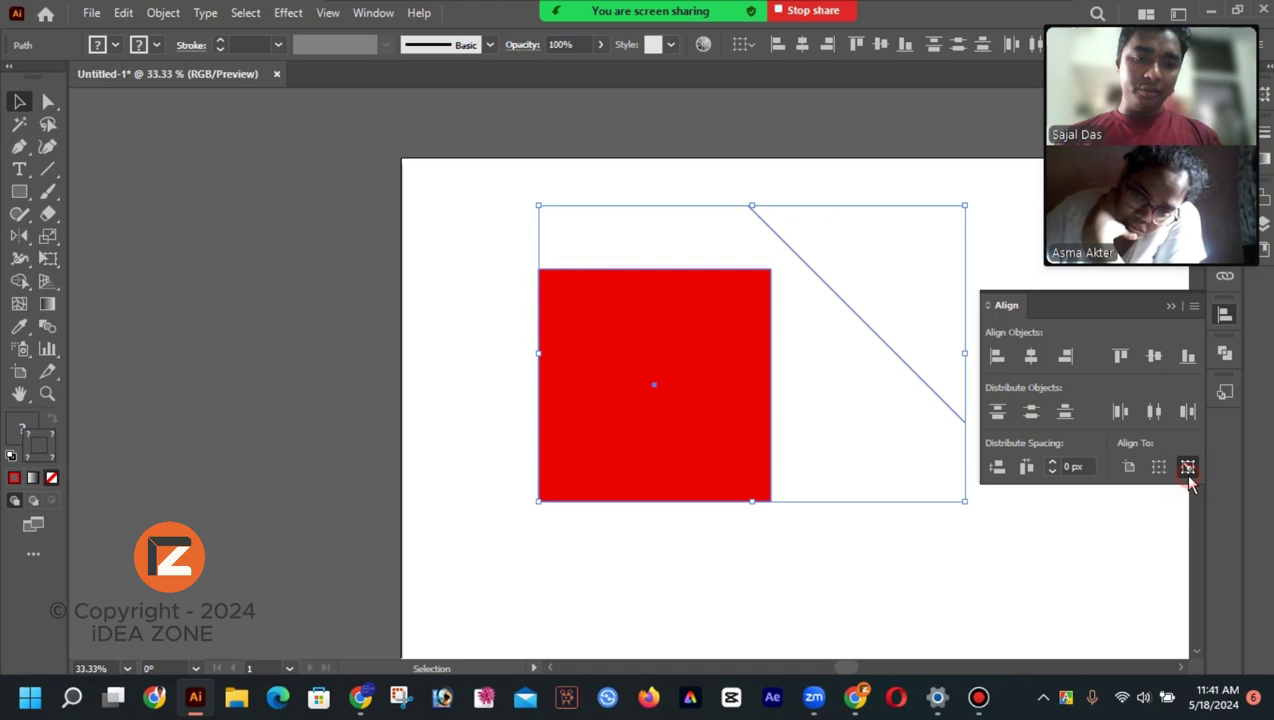
{"action": "left_click", "coordinate": [735, 437]}
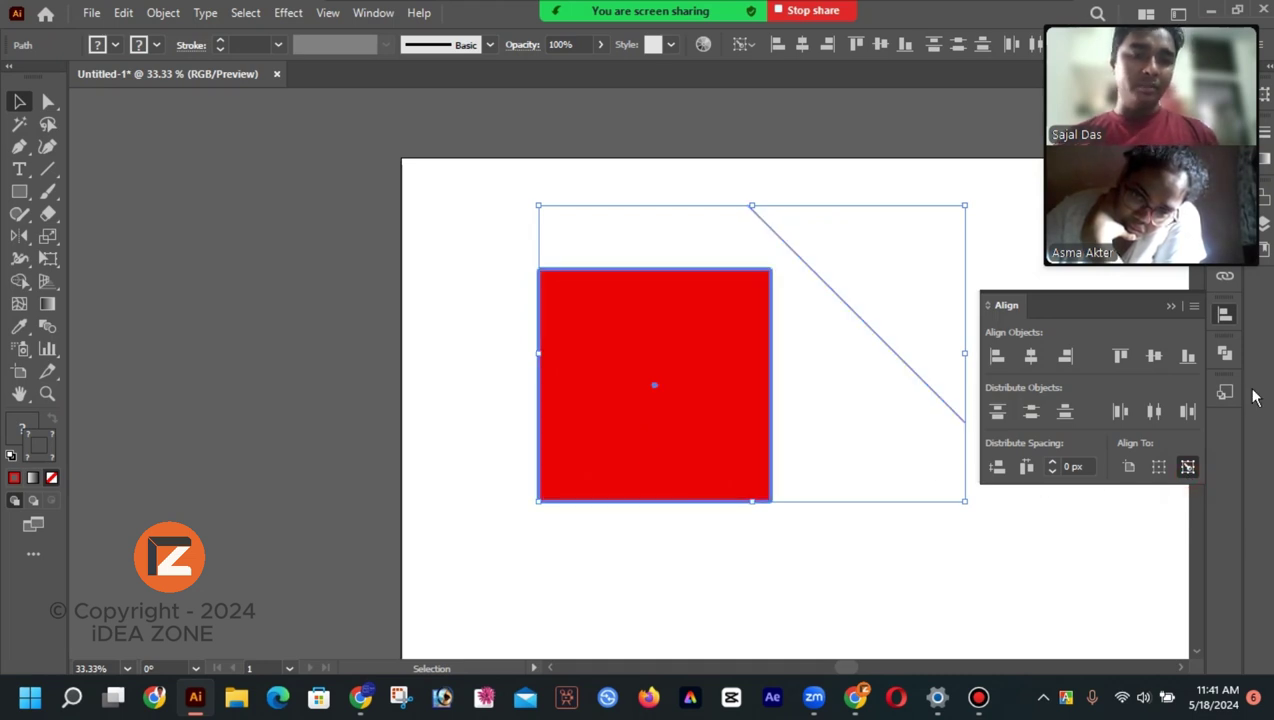
{"action": "left_click", "coordinate": [1154, 355]}
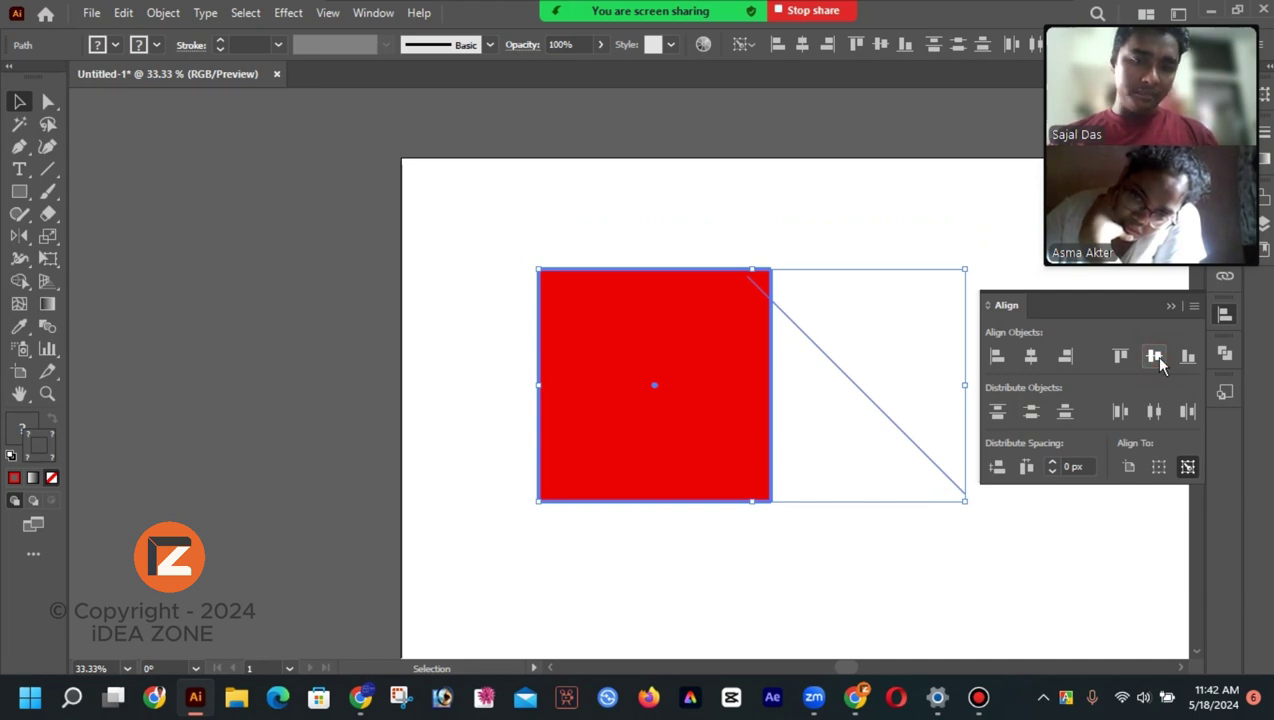
{"action": "left_click", "coordinate": [1032, 358]}
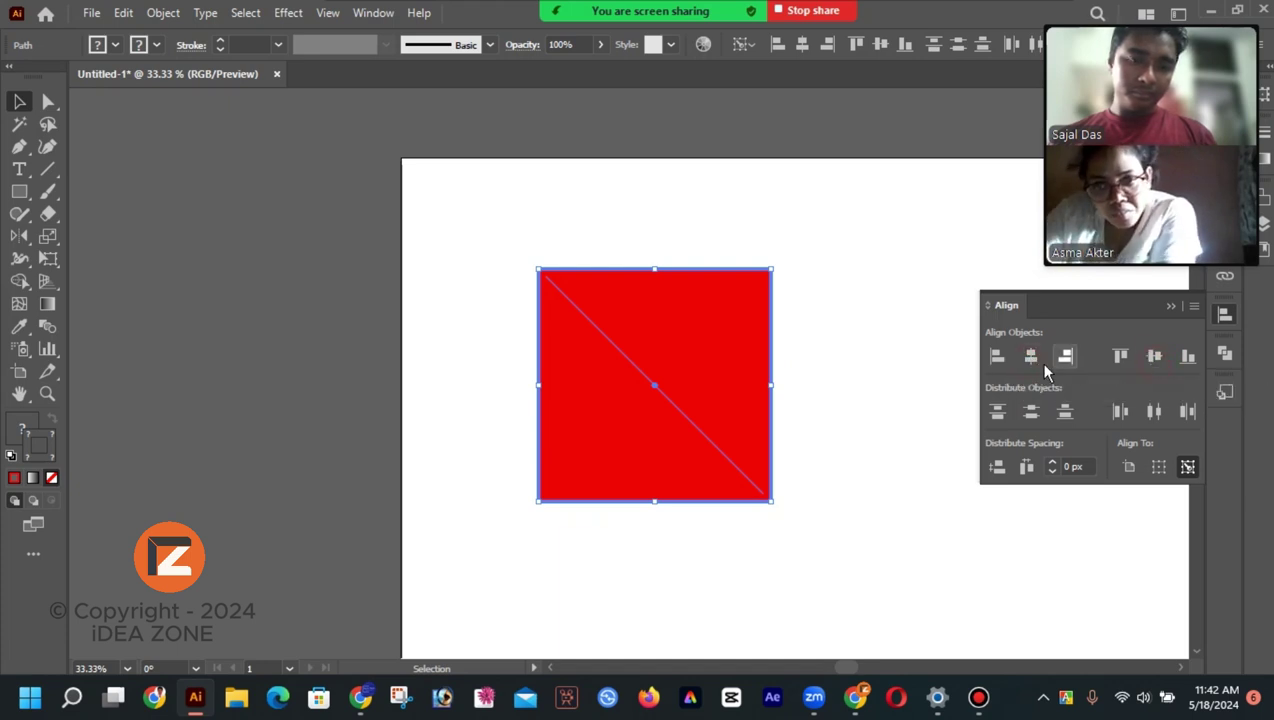
{"action": "left_click", "coordinate": [1032, 358]}
{"action": "left_click", "coordinate": [1153, 357]}
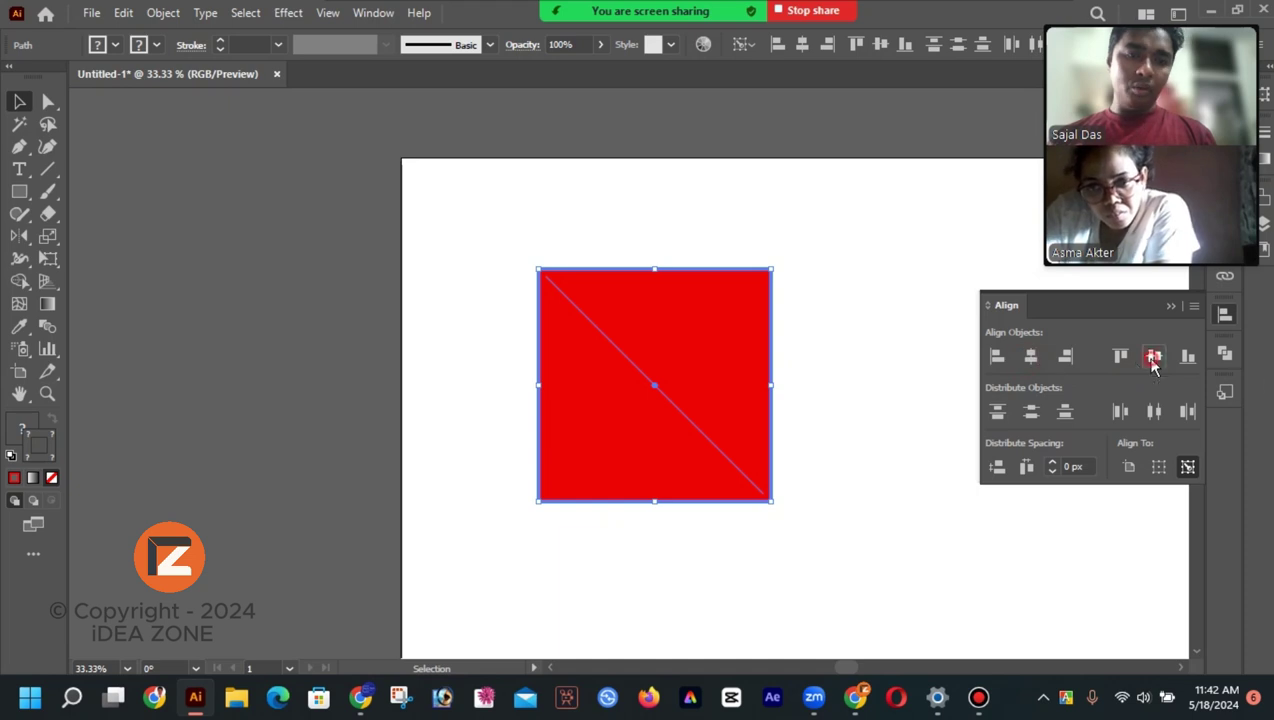
{"action": "left_click", "coordinate": [882, 342]}
Delete the centred diagonal line and the red square from the artboard
{"action": "left_click", "coordinate": [648, 385]}
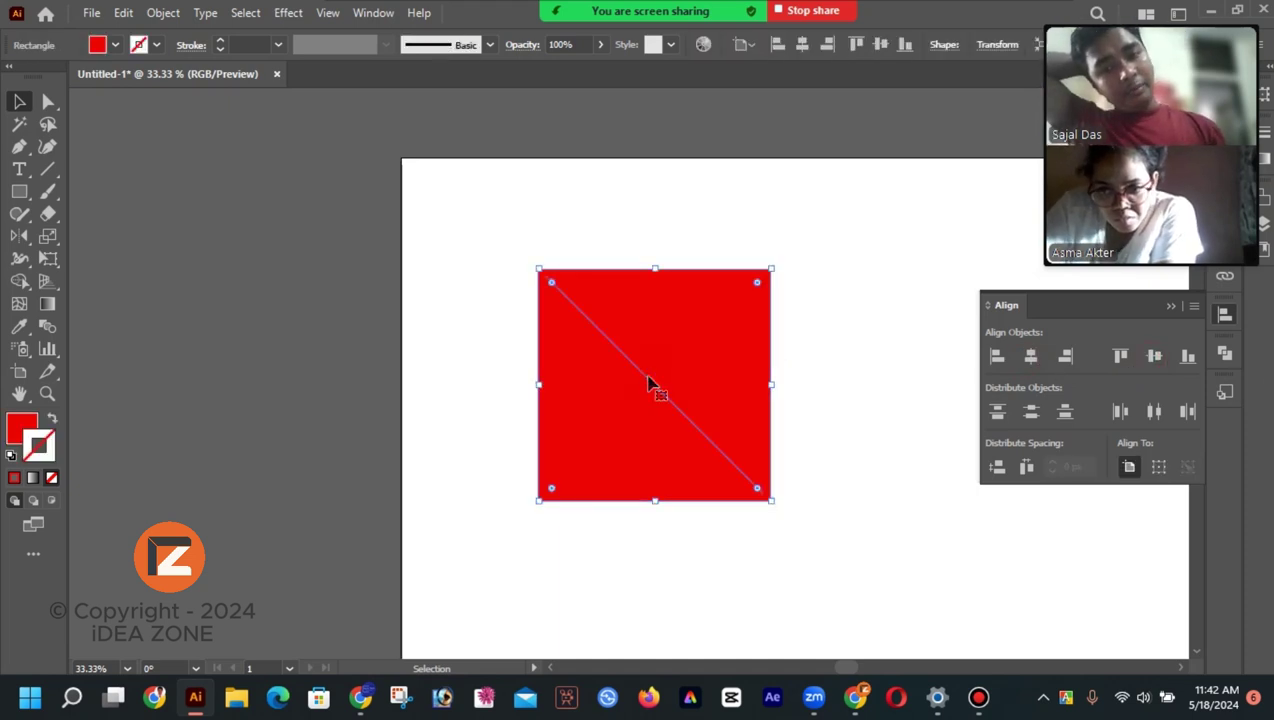
{"action": "left_click", "coordinate": [650, 381]}
{"action": "key", "text": "Delete"}
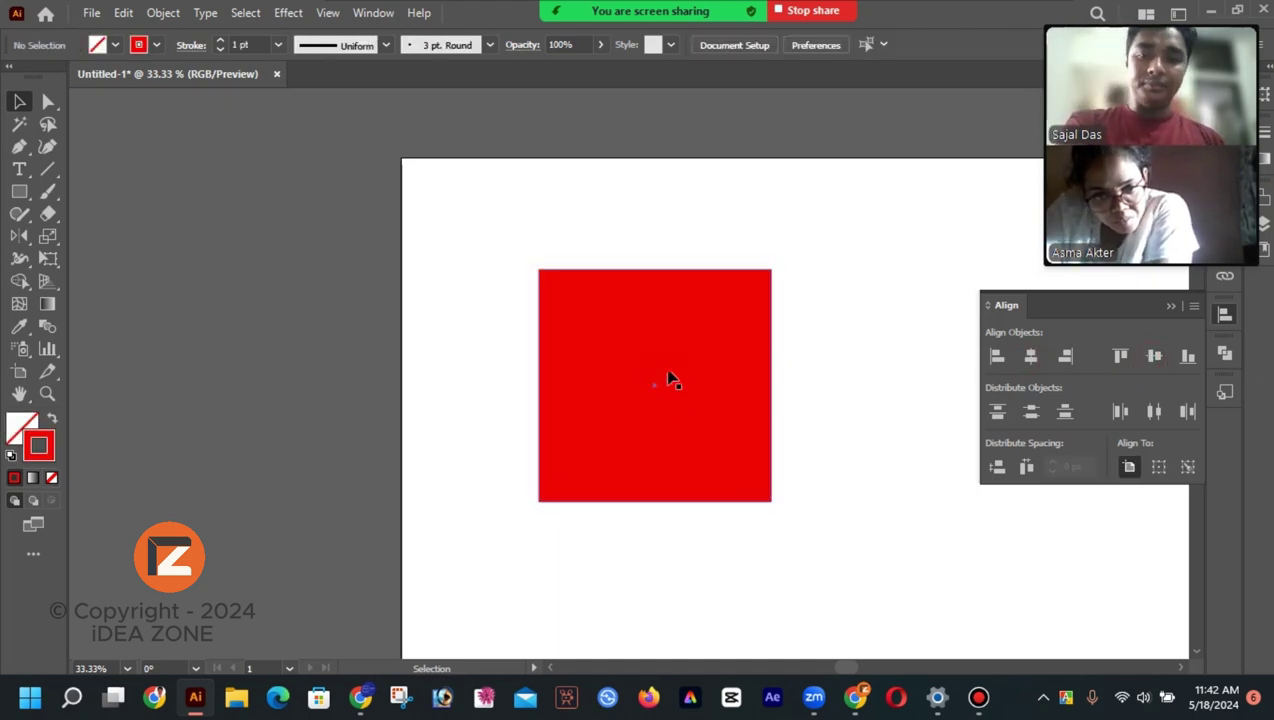
{"action": "left_click", "coordinate": [670, 378]}
{"action": "key", "text": "Delete"}
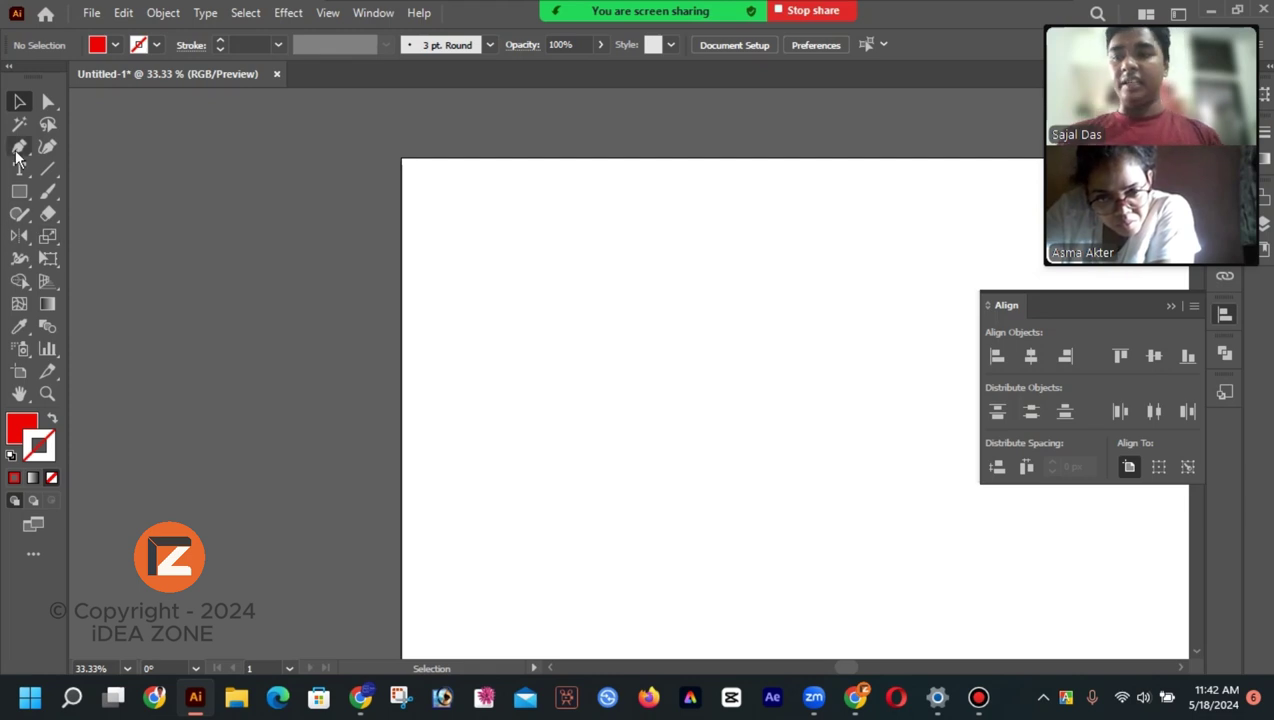
{"action": "left_click", "coordinate": [19, 191]}
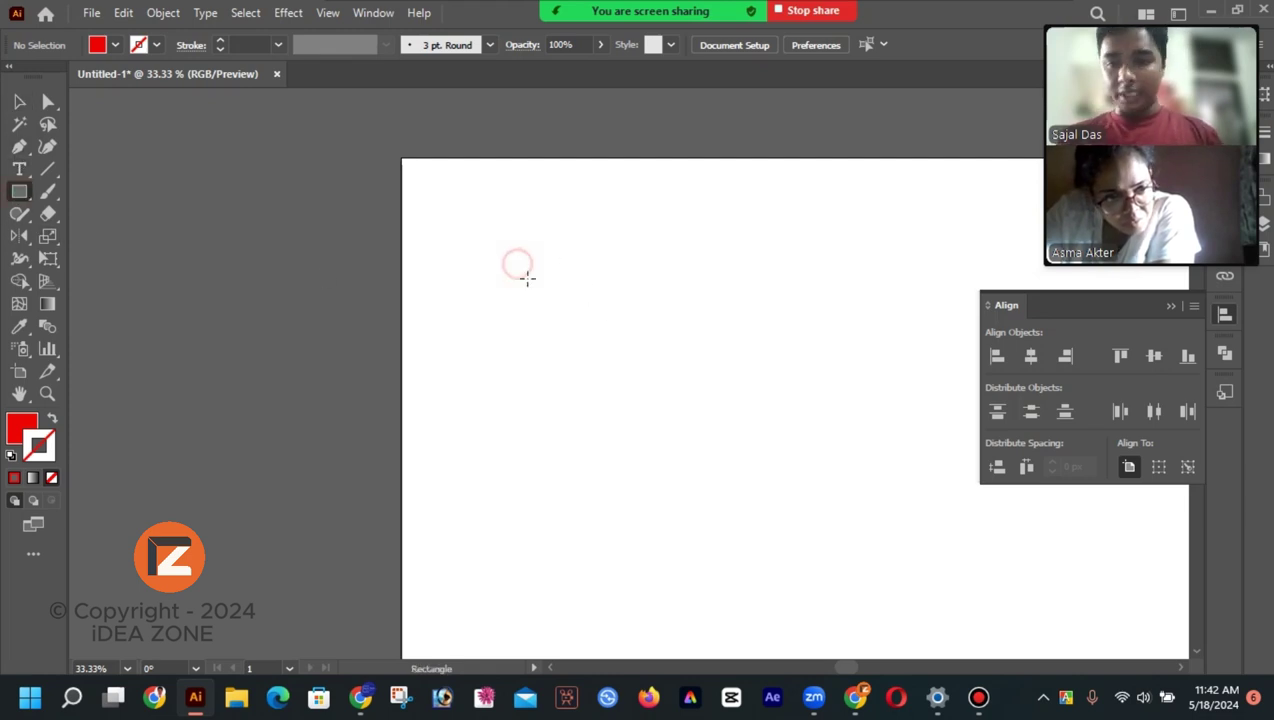
{"action": "left_click_drag", "start_coordinate": [517, 264], "coordinate": [561, 306]}
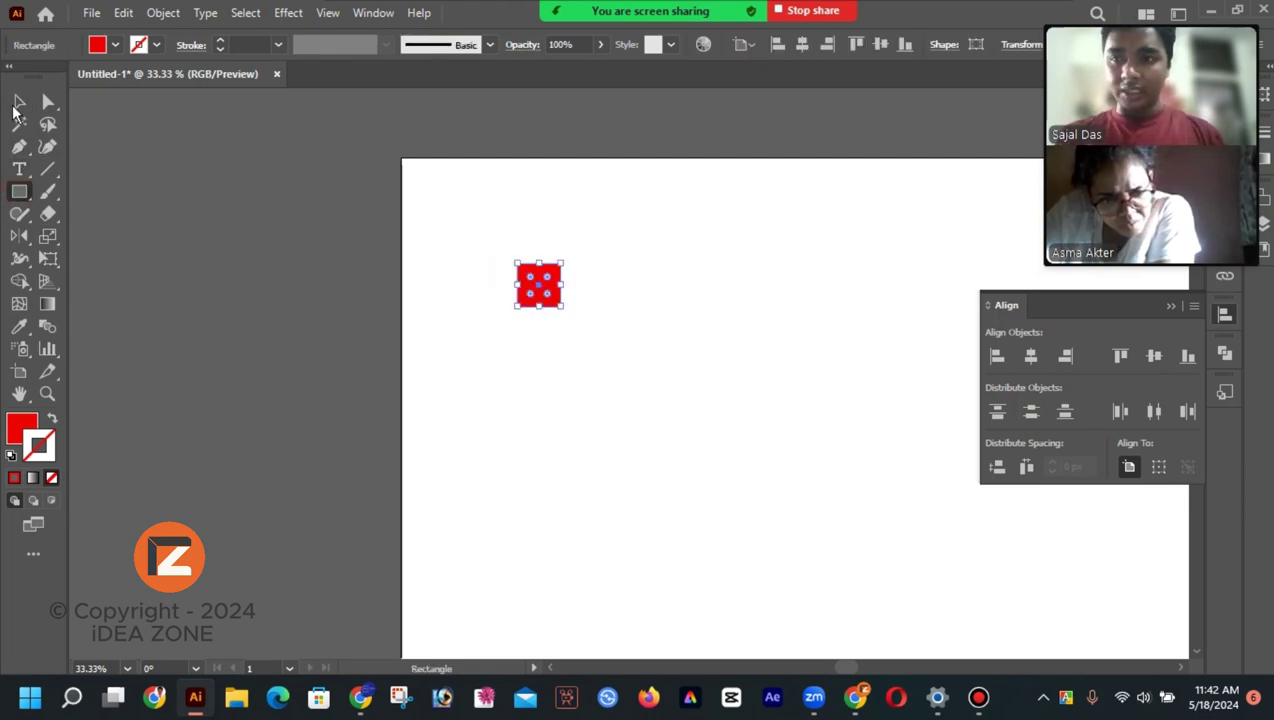
{"action": "key", "text": "v"}
{"action": "left_click", "coordinate": [541, 310]}
{"action": "left_click", "coordinate": [548, 293]}
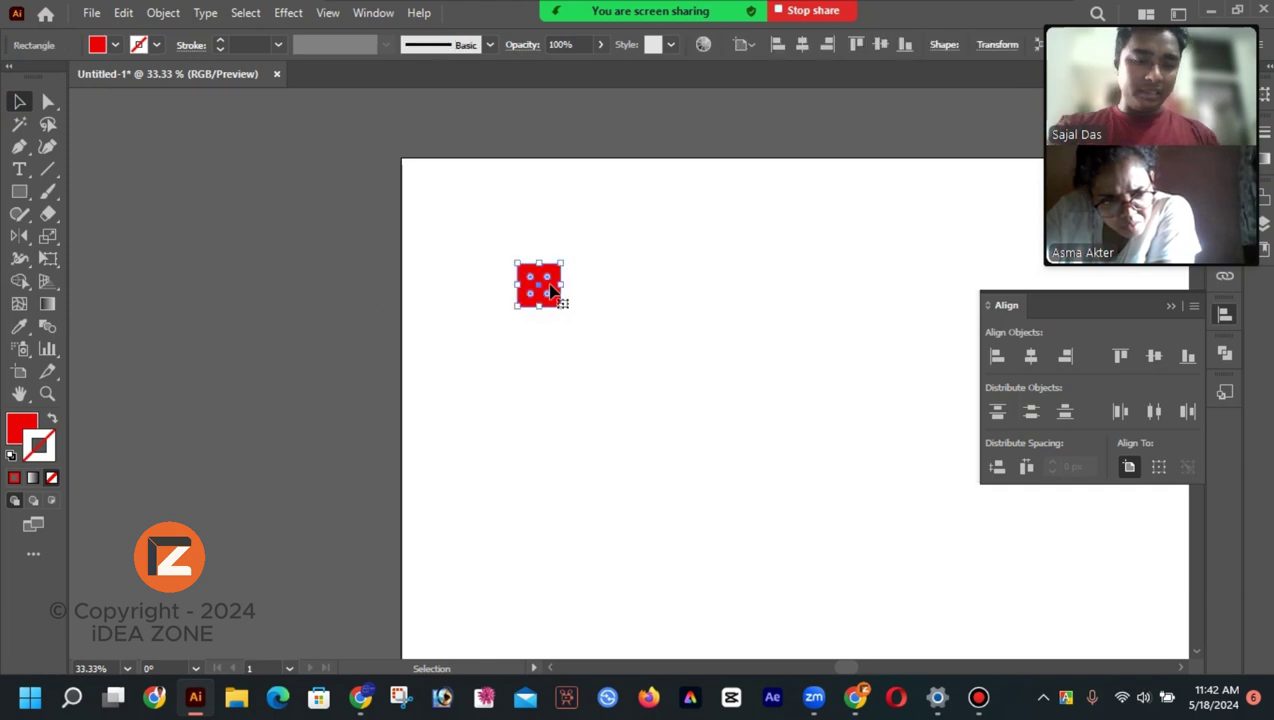
{"action": "key", "text": "Delete"}
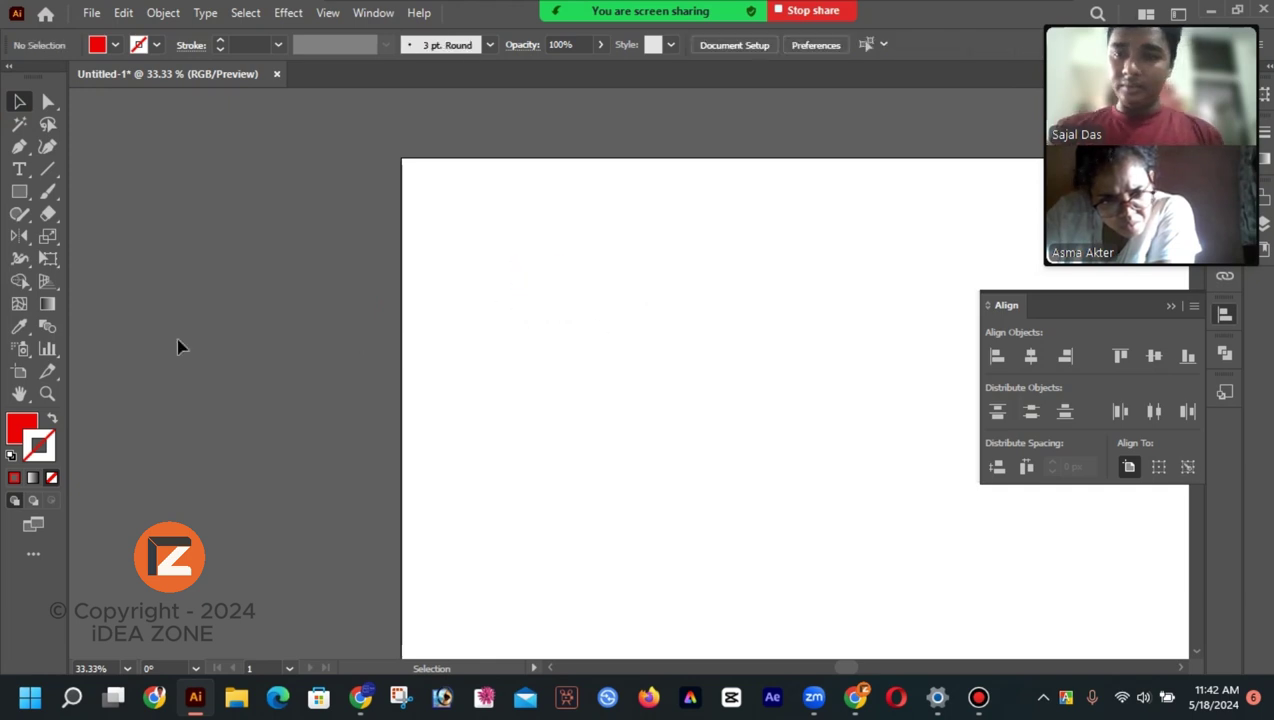
Draw a large red square in the artboard's upper-left area, move it slightly down and left, and clear the selection
{"action": "left_click", "coordinate": [19, 191]}
{"action": "left_click_drag", "start_coordinate": [474, 229], "coordinate": [781, 510]}
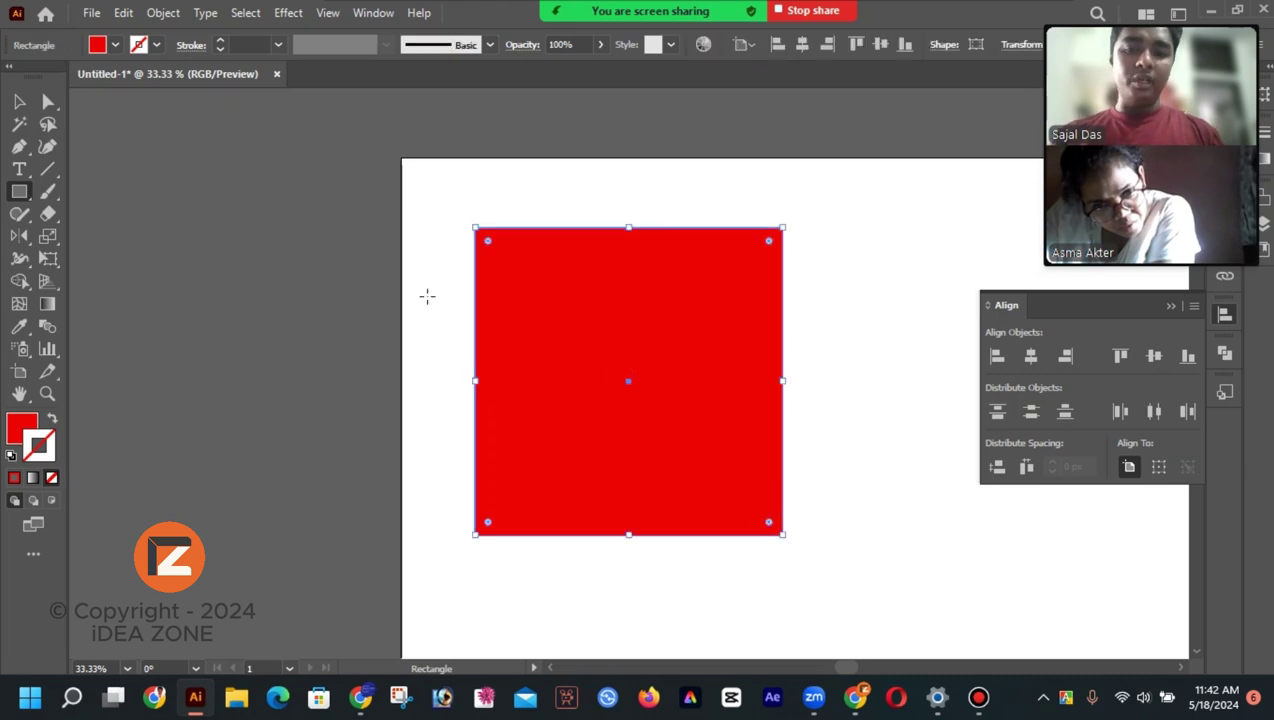
{"action": "key", "text": "v"}
{"action": "left_click", "coordinate": [297, 380]}
{"action": "left_click_drag", "start_coordinate": [711, 427], "coordinate": [590, 464]}
{"action": "left_click", "coordinate": [594, 433]}
{"action": "left_click", "coordinate": [853, 458]}
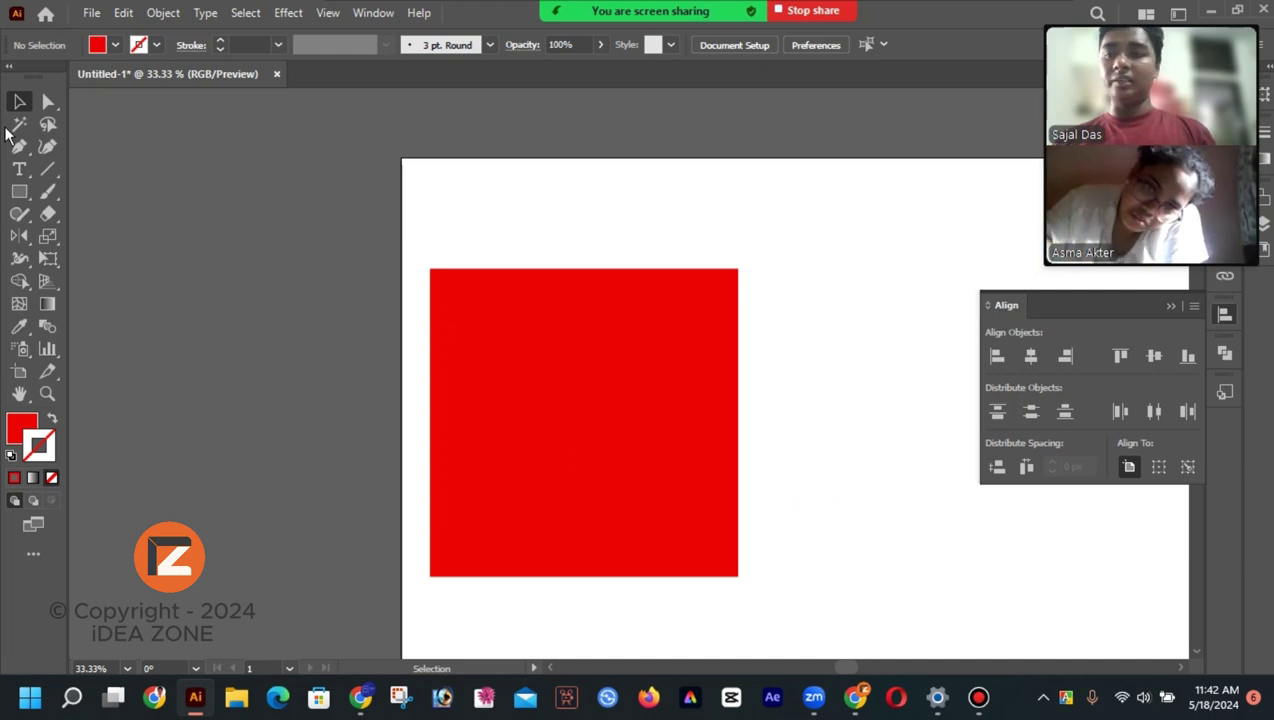
Draw a long diagonal line to the right of the square with the Line Segment tool and give it a red stroke
{"action": "left_click", "coordinate": [47, 169]}
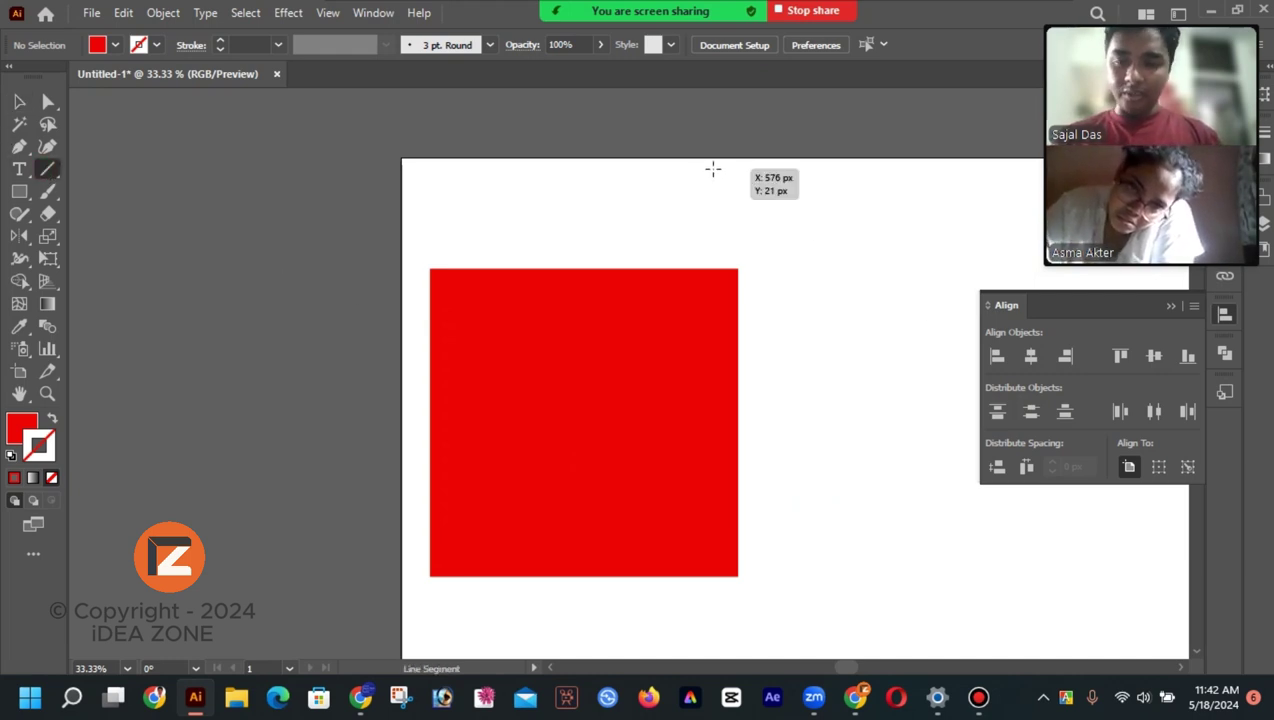
{"action": "left_click_drag", "start_coordinate": [712, 168], "coordinate": [1030, 648]}
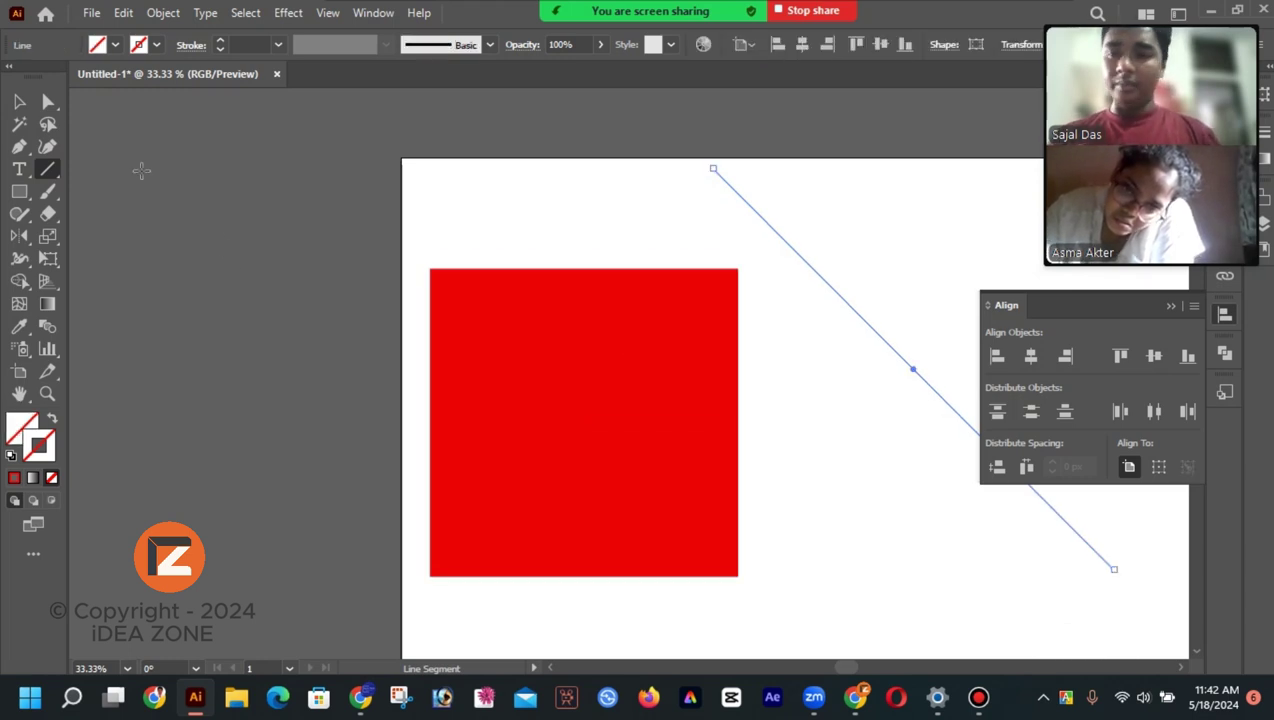
{"action": "left_click", "coordinate": [19, 101]}
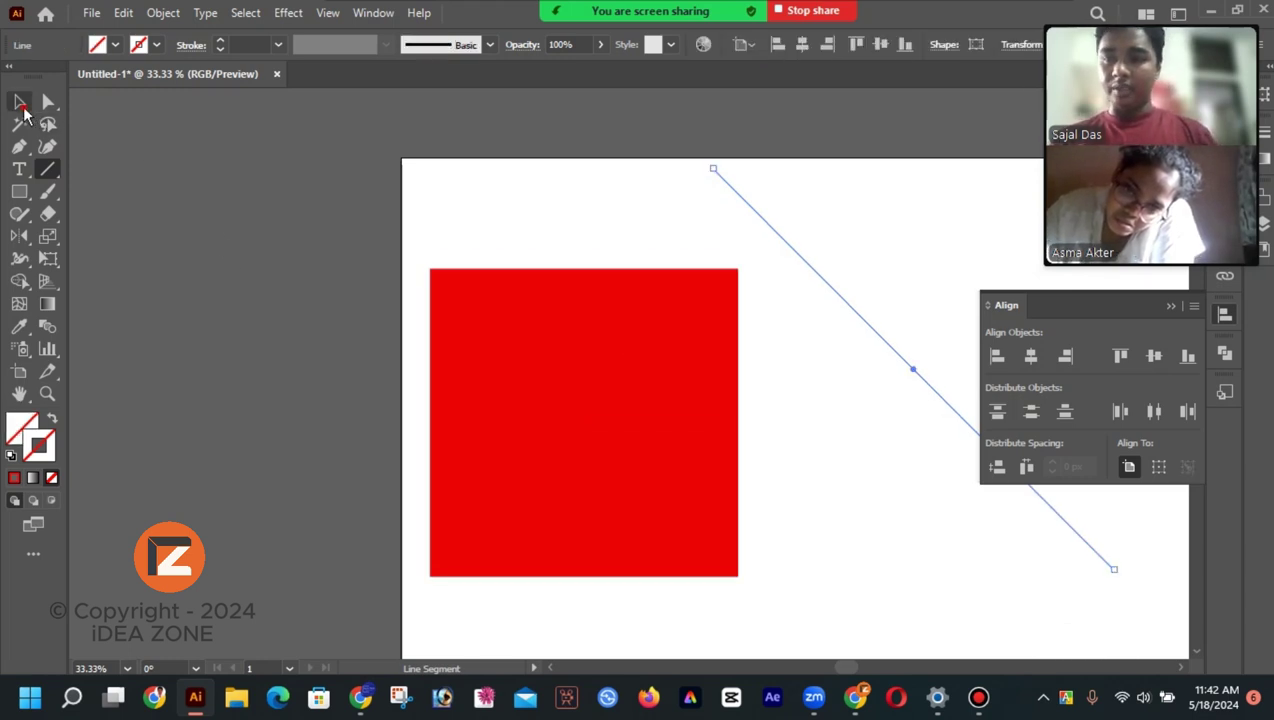
{"action": "left_click", "coordinate": [17, 479]}
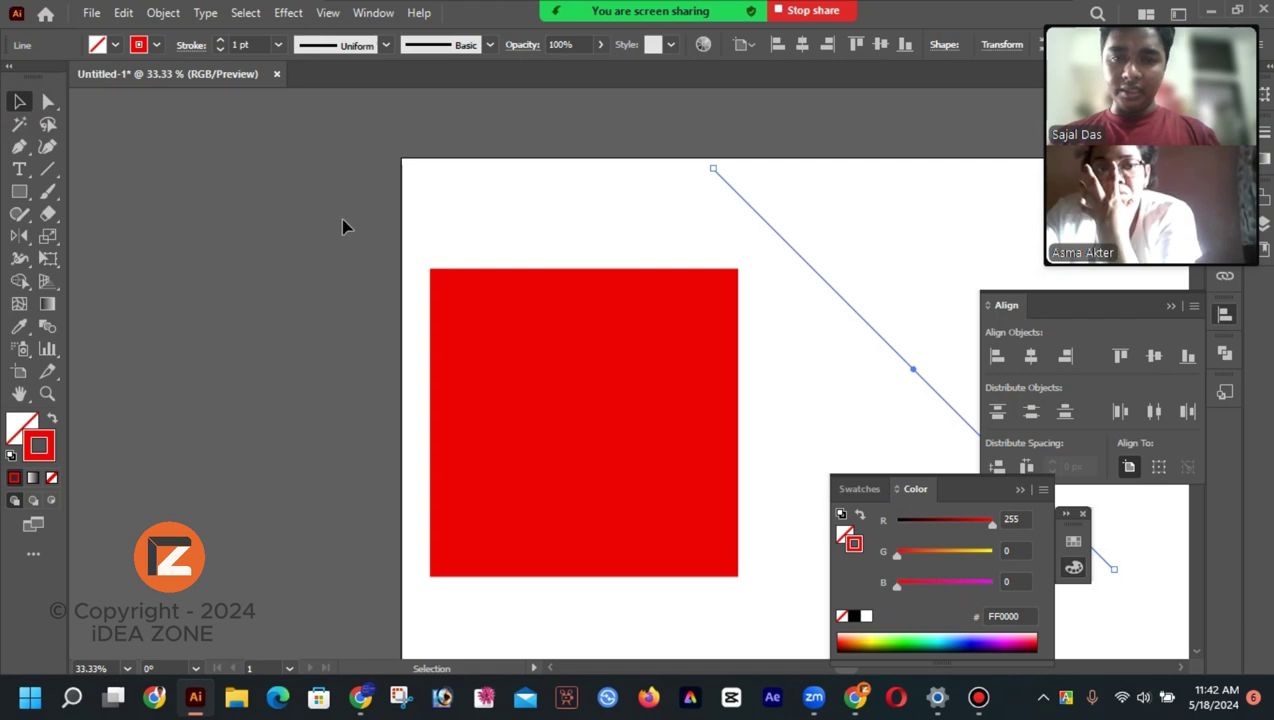
{"action": "left_click", "coordinate": [412, 204]}
{"action": "left_click", "coordinate": [889, 341]}
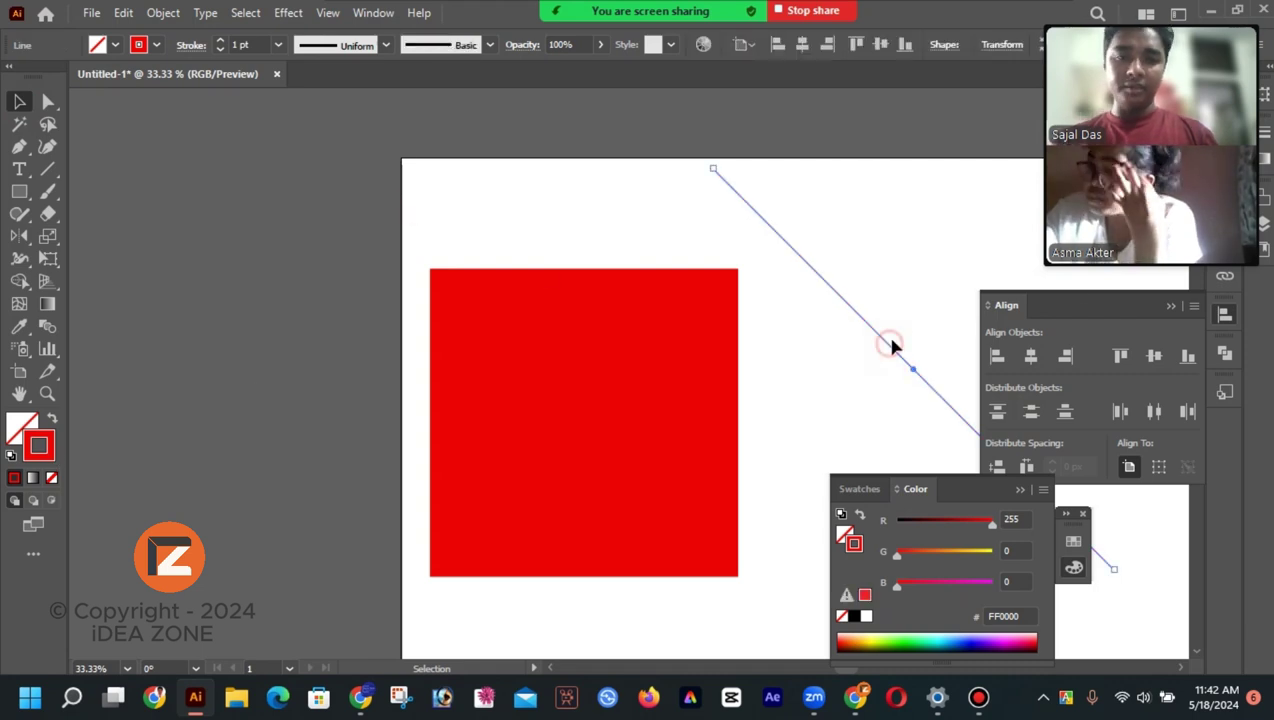
{"action": "left_click", "coordinate": [887, 260]}
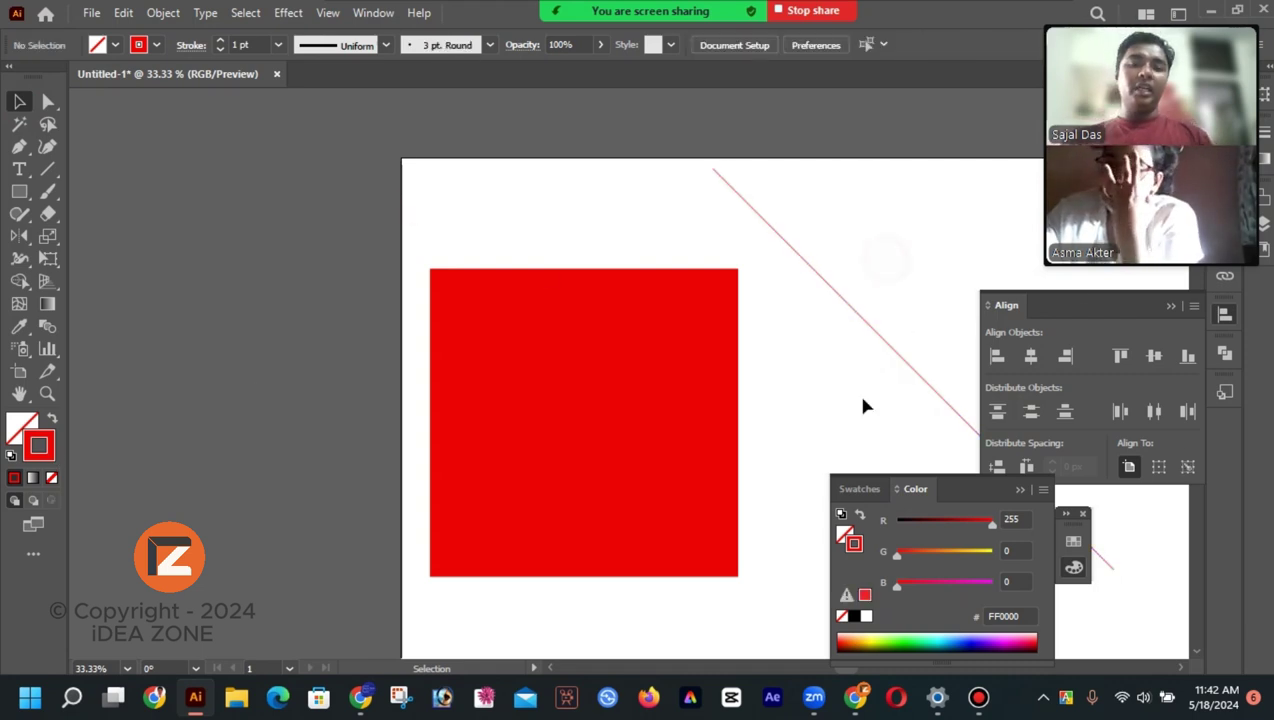
{"action": "left_click", "coordinate": [1019, 489]}
Centre the line and square vertically, then centre the line horizontally on the square as key object, and clear the selection
{"action": "left_click", "coordinate": [867, 256]}
{"action": "left_click", "coordinate": [538, 427], "text": "shift"}
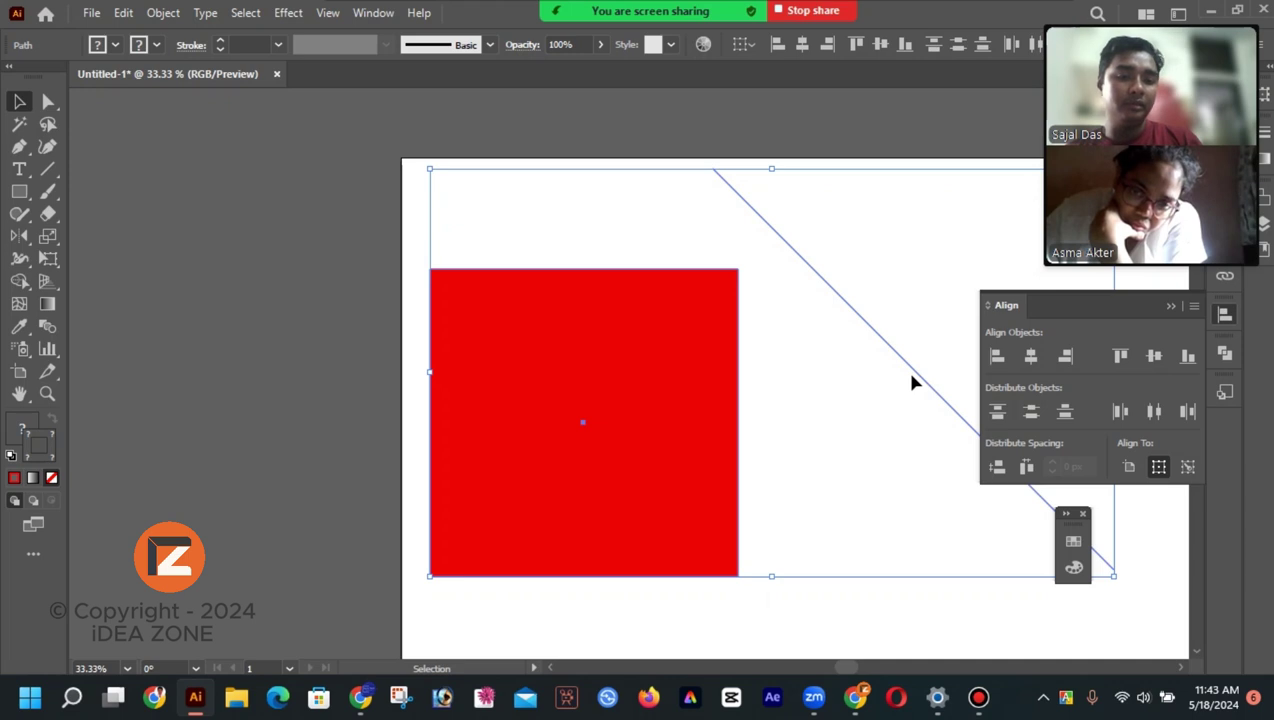
{"action": "left_click", "coordinate": [1155, 357]}
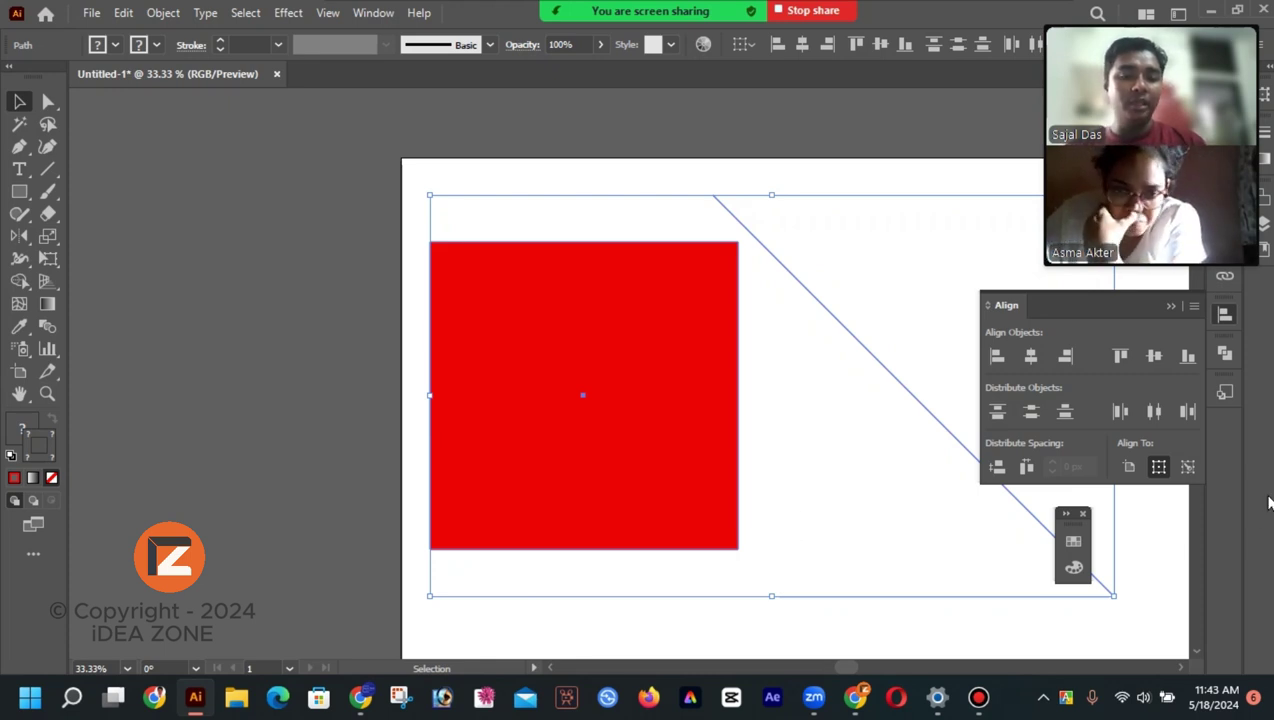
{"action": "left_click", "coordinate": [646, 463]}
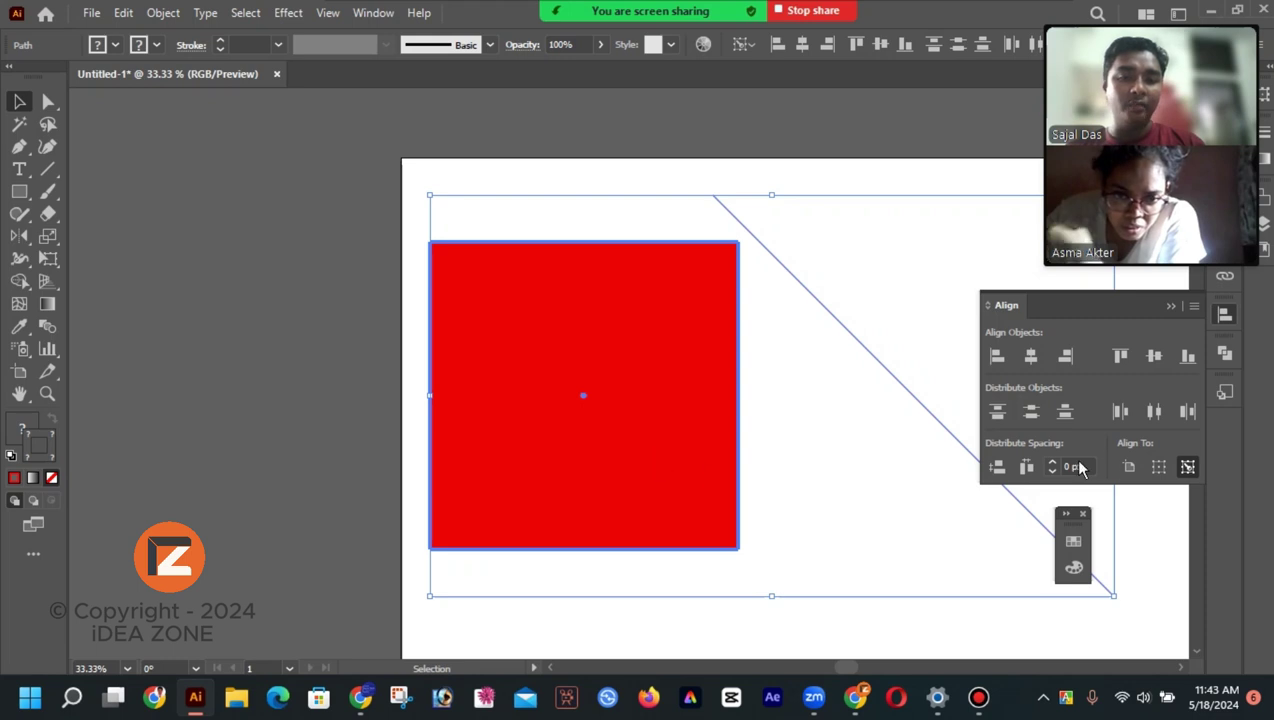
{"action": "left_click", "coordinate": [1031, 357]}
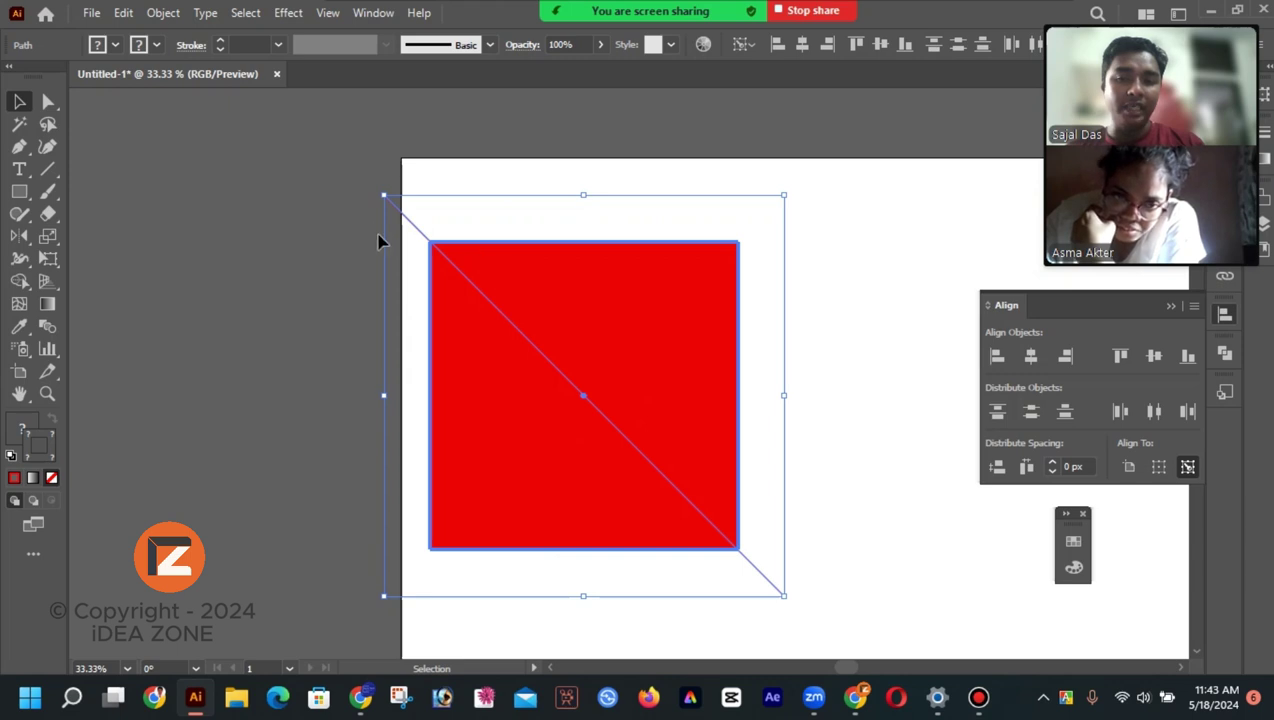
{"action": "left_click", "coordinate": [857, 380]}
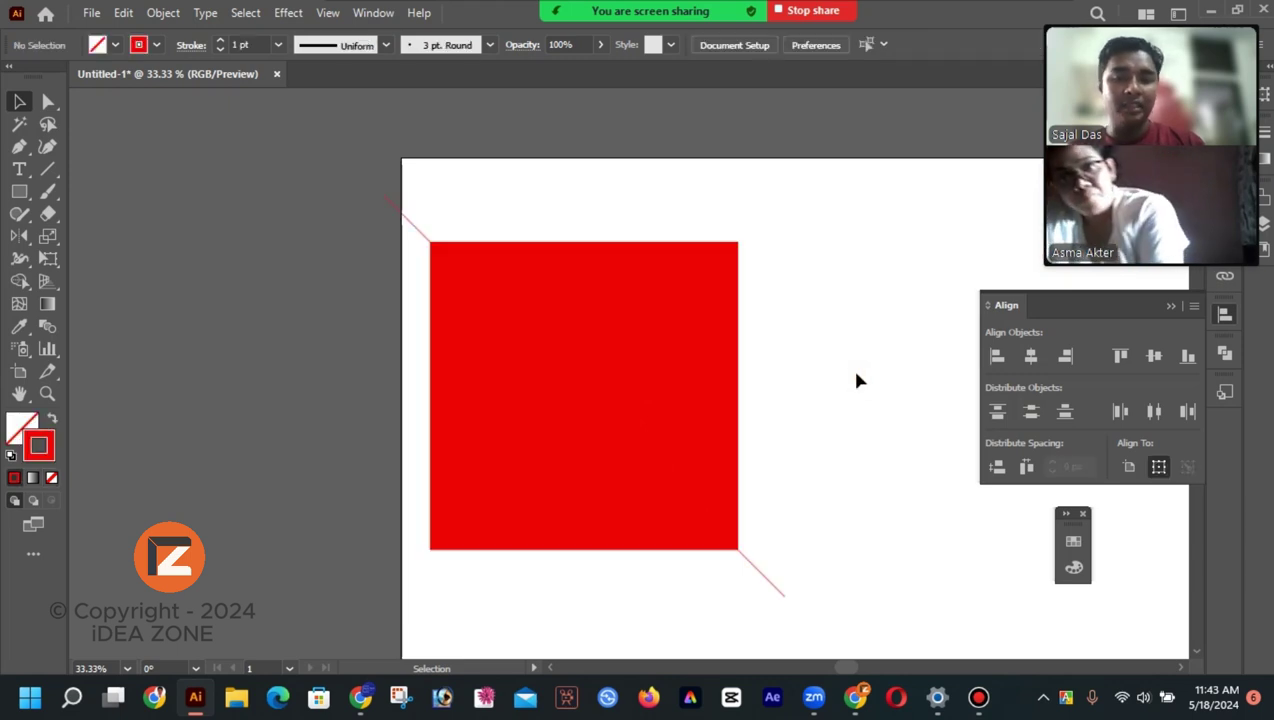
Select the square and line and split the square along the diagonal into two unfilled triangles with Shape Builder
{"action": "left_click_drag", "start_coordinate": [809, 221], "coordinate": [440, 576]}
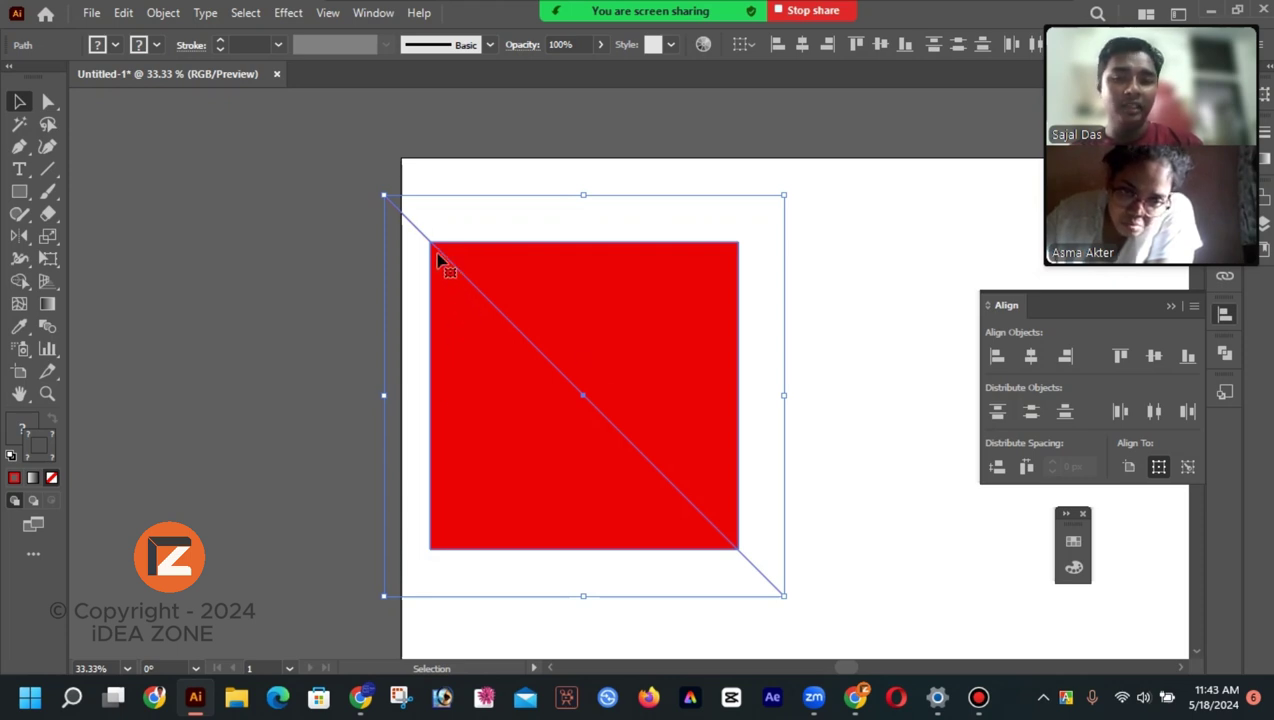
{"action": "left_click", "coordinate": [18, 283]}
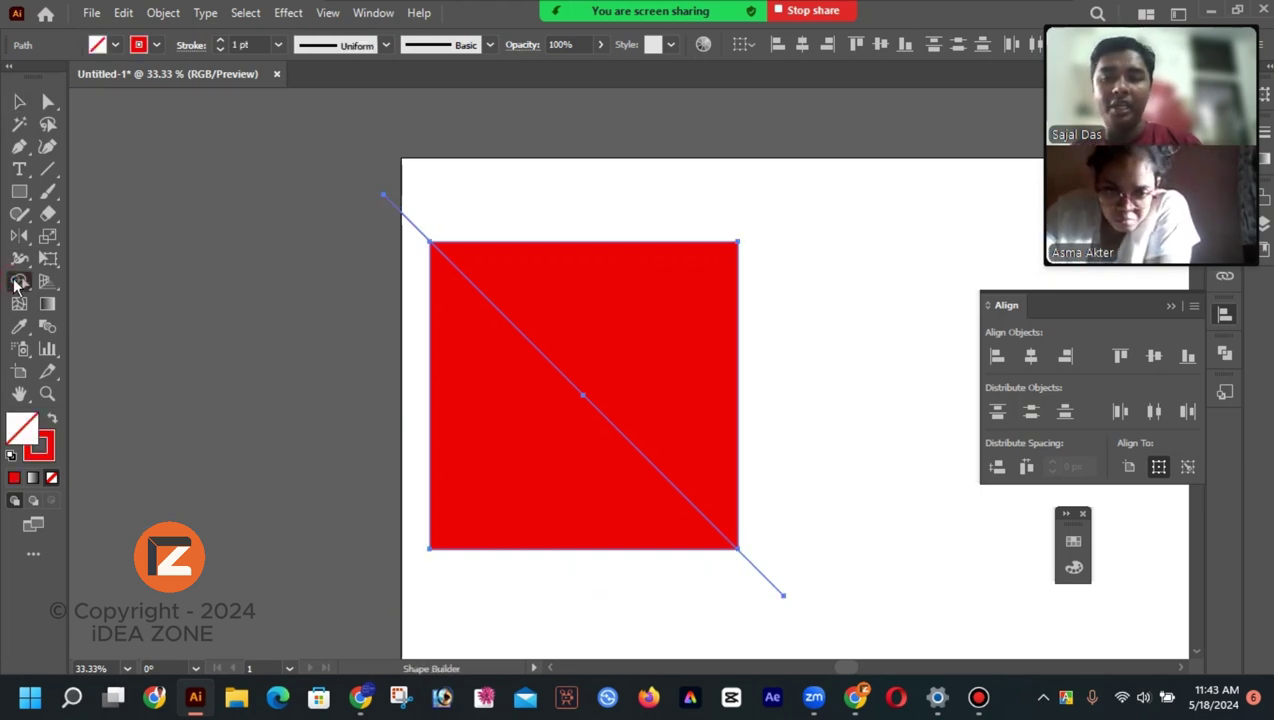
{"action": "left_click", "coordinate": [617, 338]}
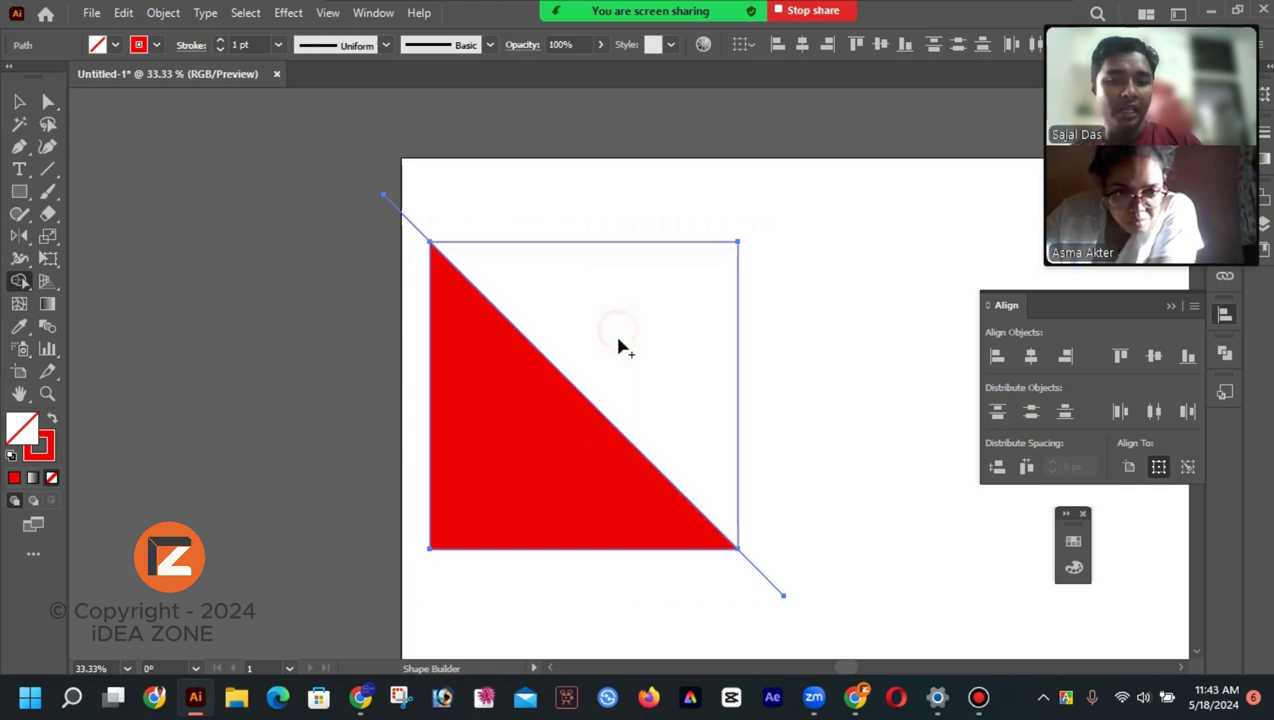
{"action": "left_click", "coordinate": [546, 486]}
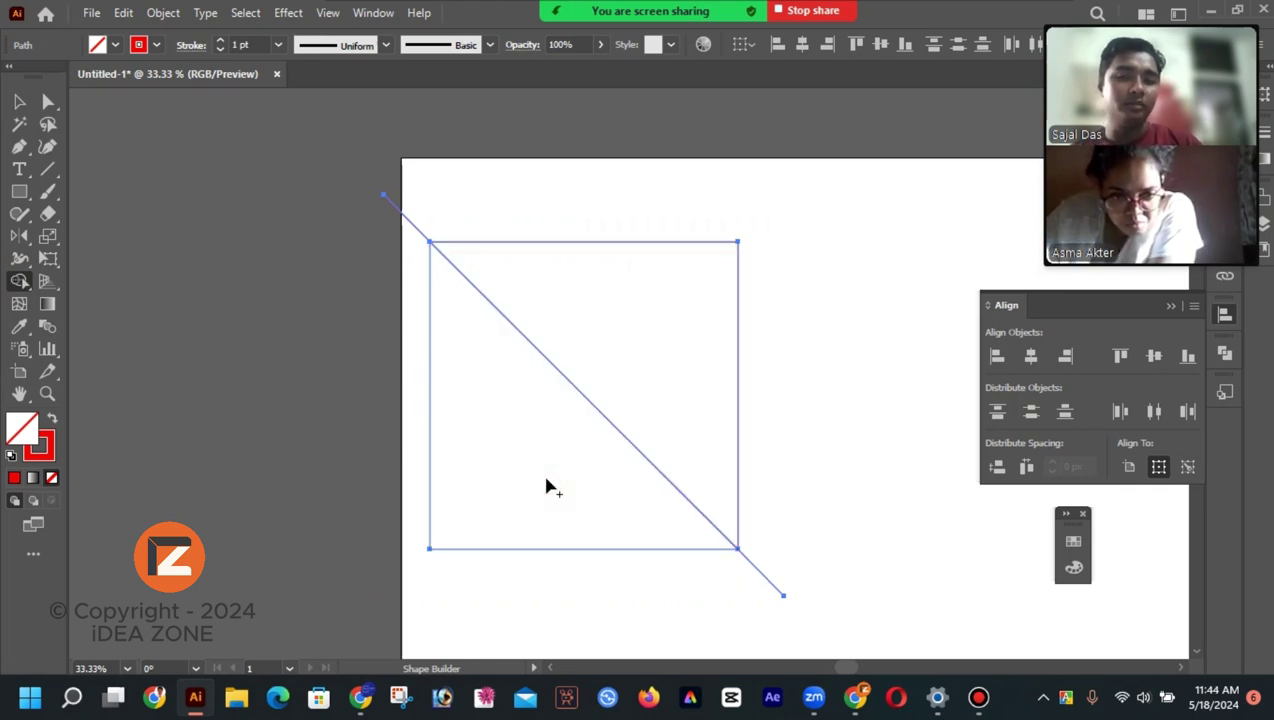
{"action": "left_click", "coordinate": [546, 486]}
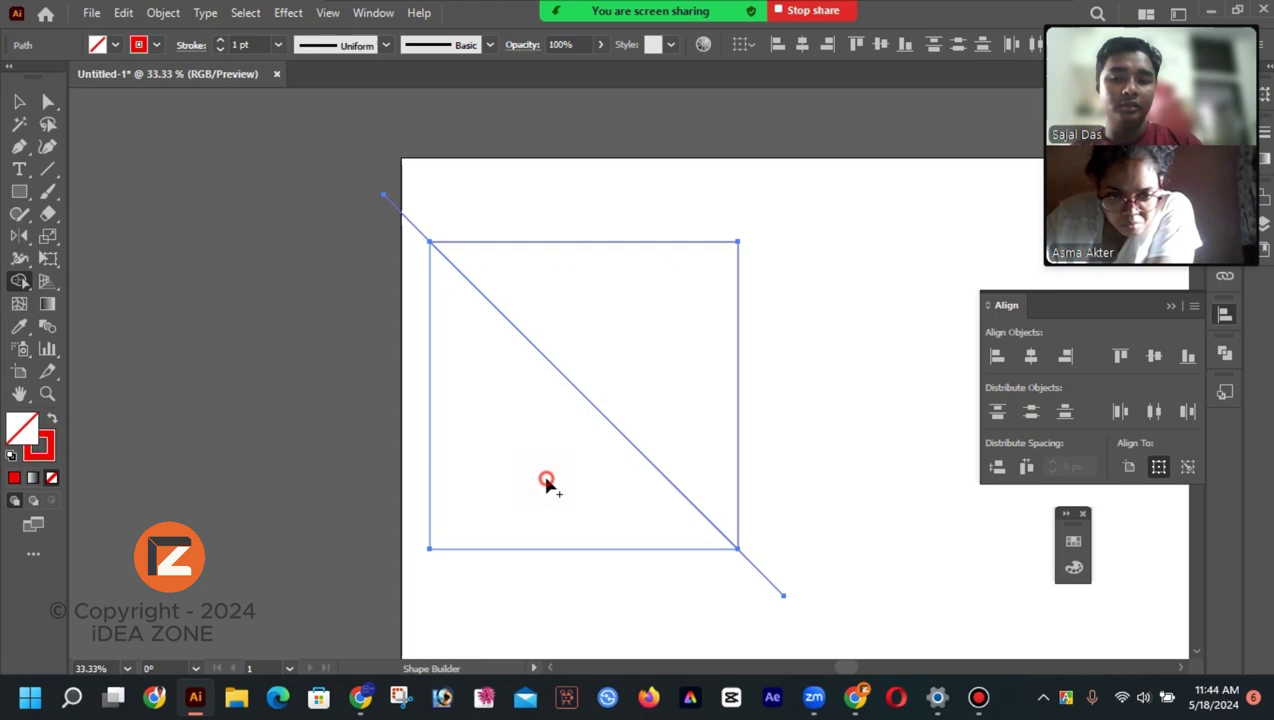
Try a white fill on the lower-left triangle with Shape Builder
{"action": "double_click", "coordinate": [18, 426]}
{"action": "left_click", "coordinate": [875, 345]}
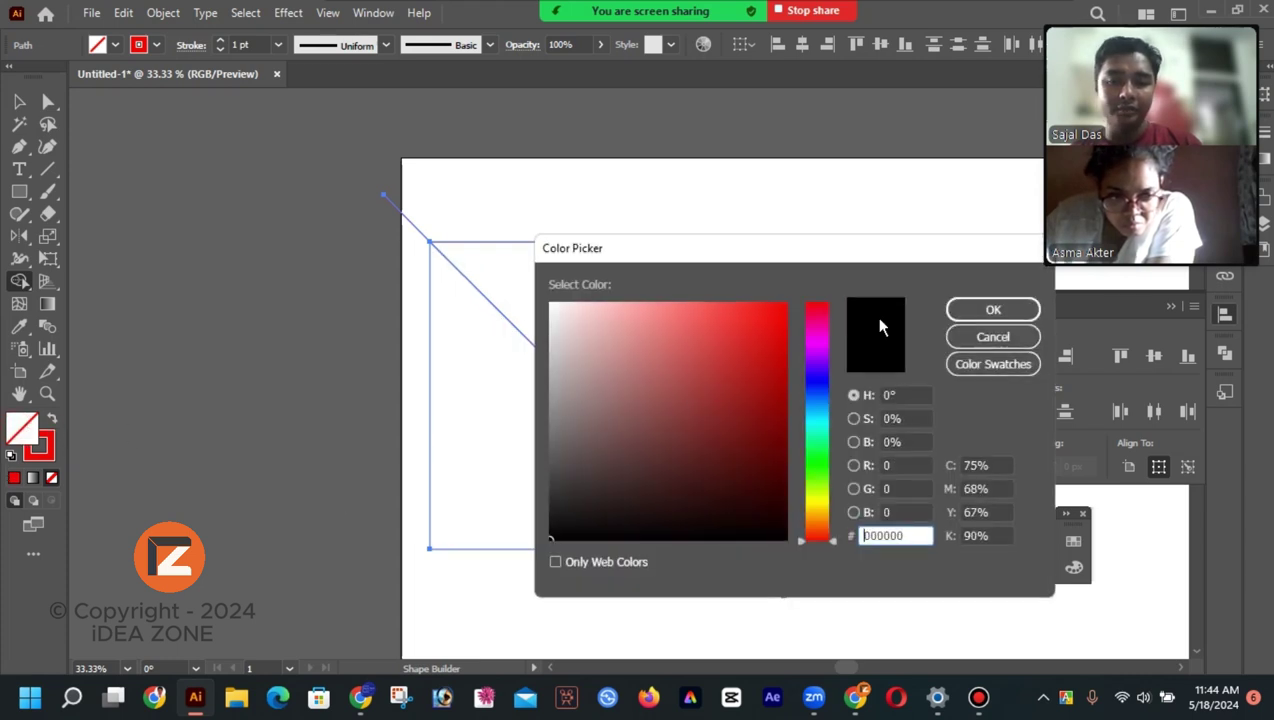
{"action": "left_click", "coordinate": [552, 540]}
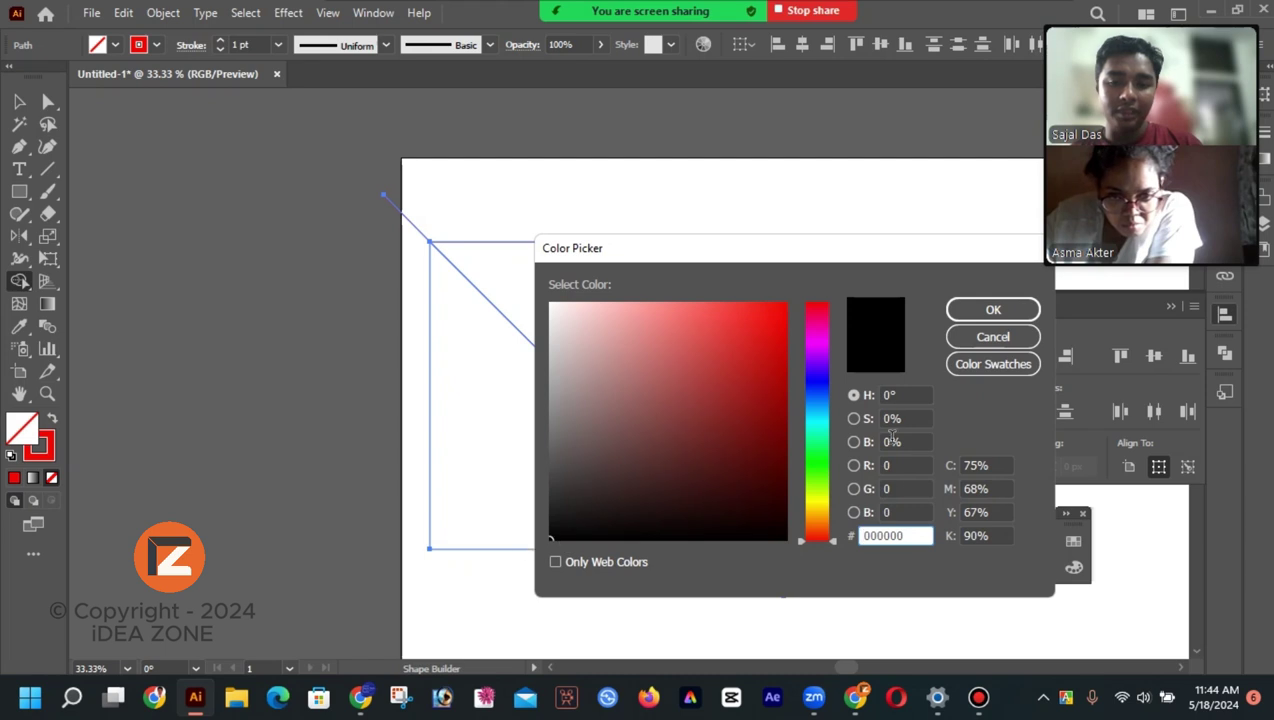
{"action": "left_click", "coordinate": [993, 309]}
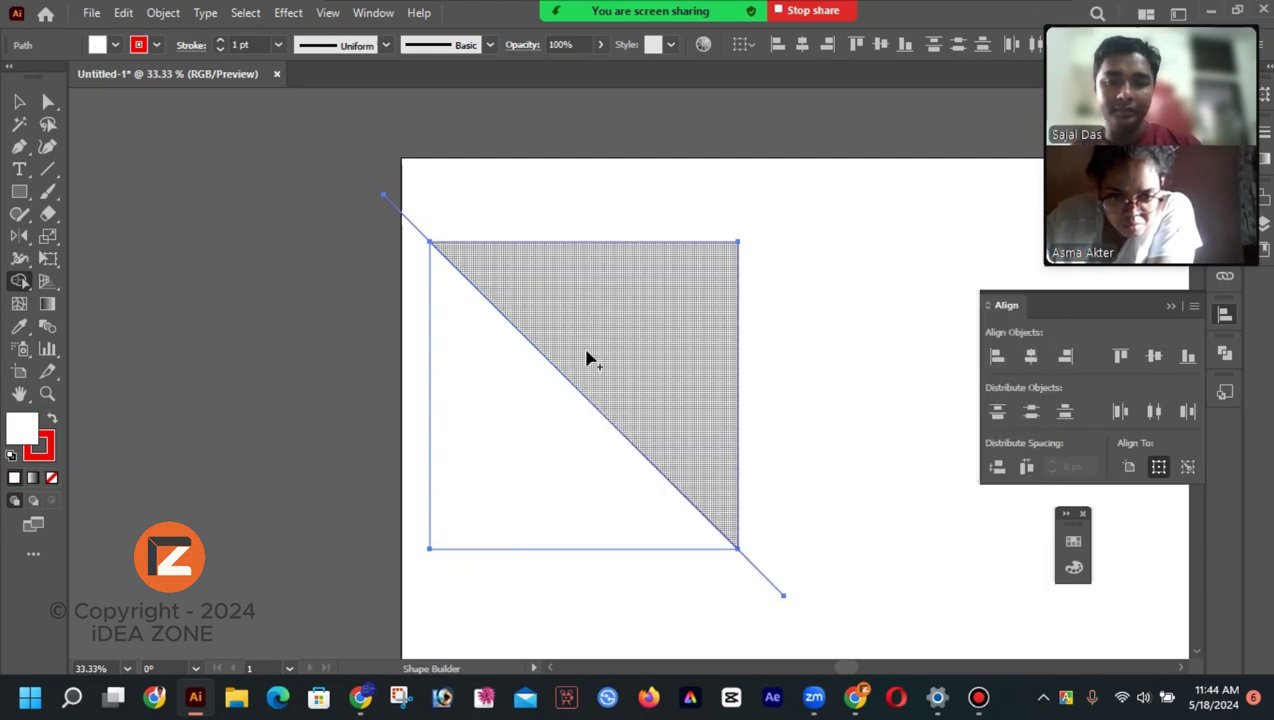
{"action": "left_click", "coordinate": [483, 452]}
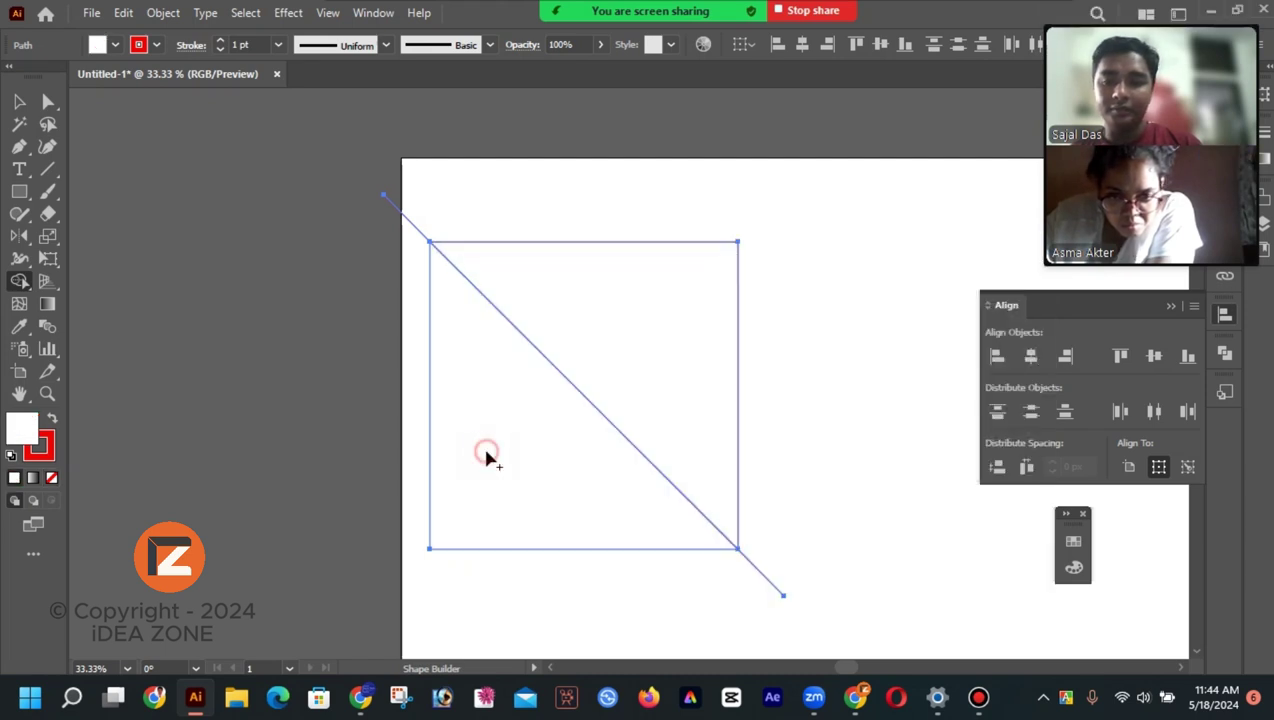
Set the fill colour to black (000000) and apply it to the lower-left triangle with Shape Builder
{"action": "double_click", "coordinate": [20, 426]}
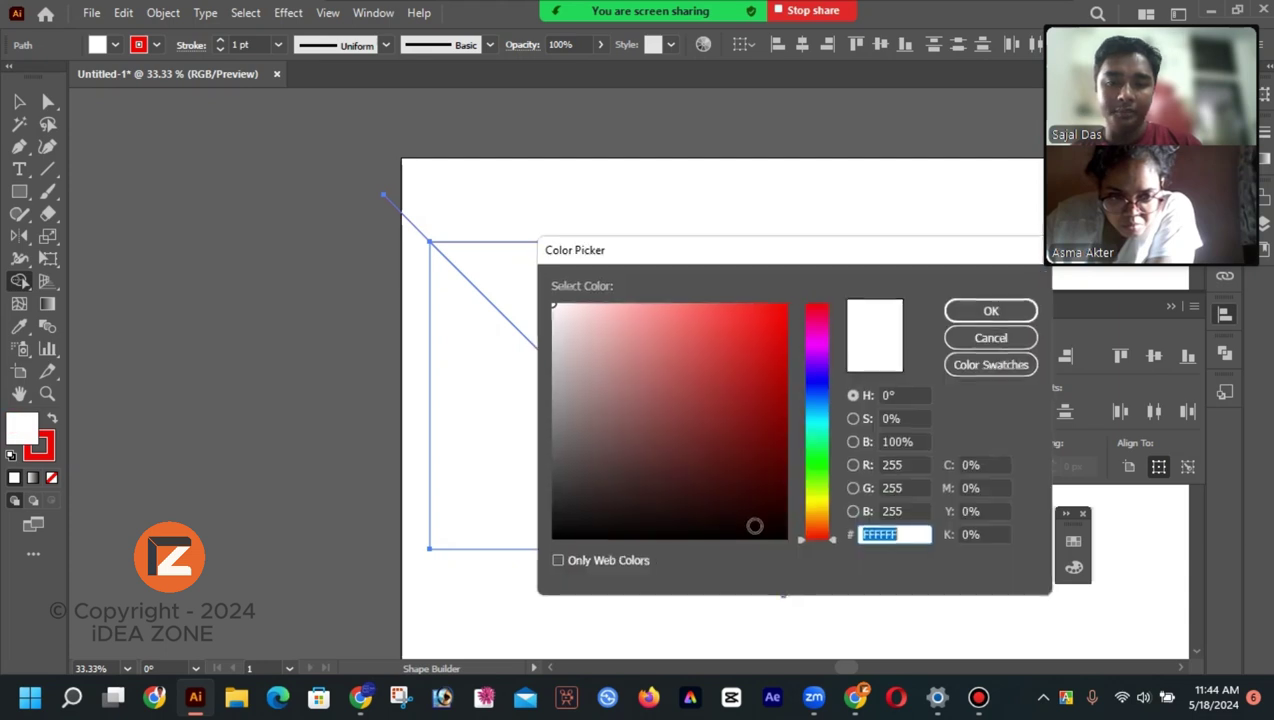
{"action": "left_click", "coordinate": [549, 541]}
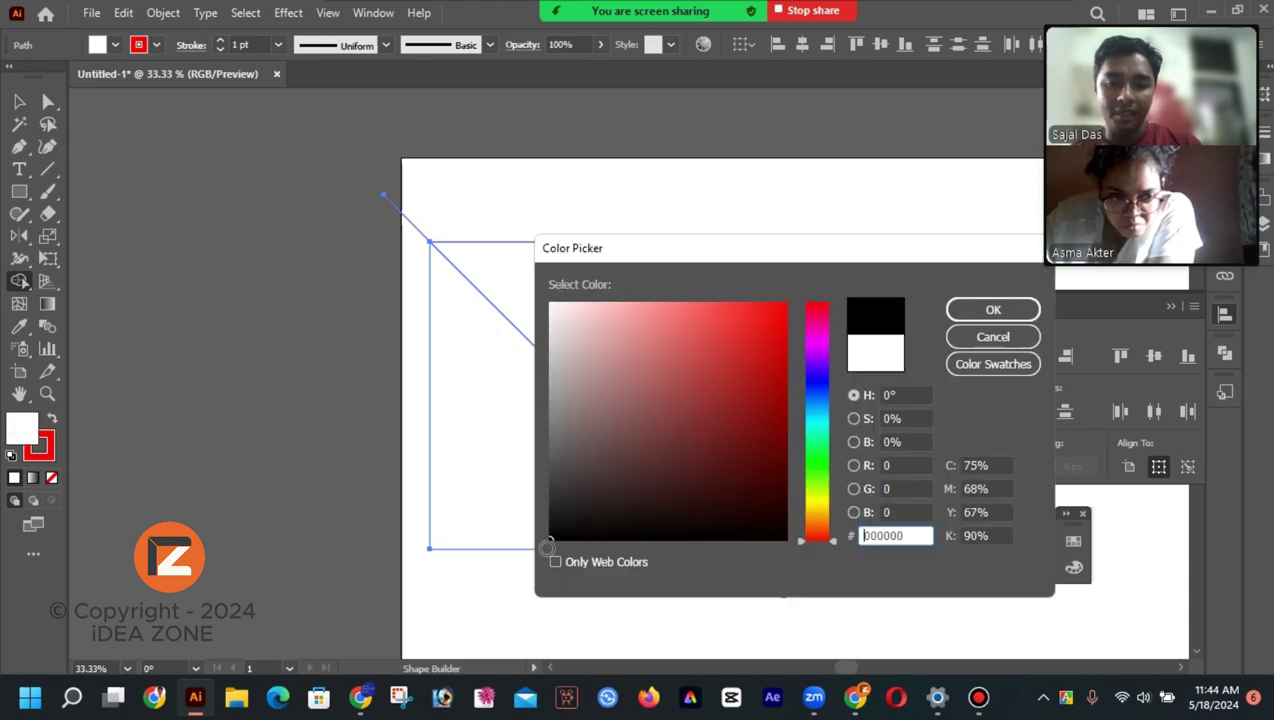
{"action": "left_click", "coordinate": [993, 309]}
{"action": "left_click", "coordinate": [503, 440]}
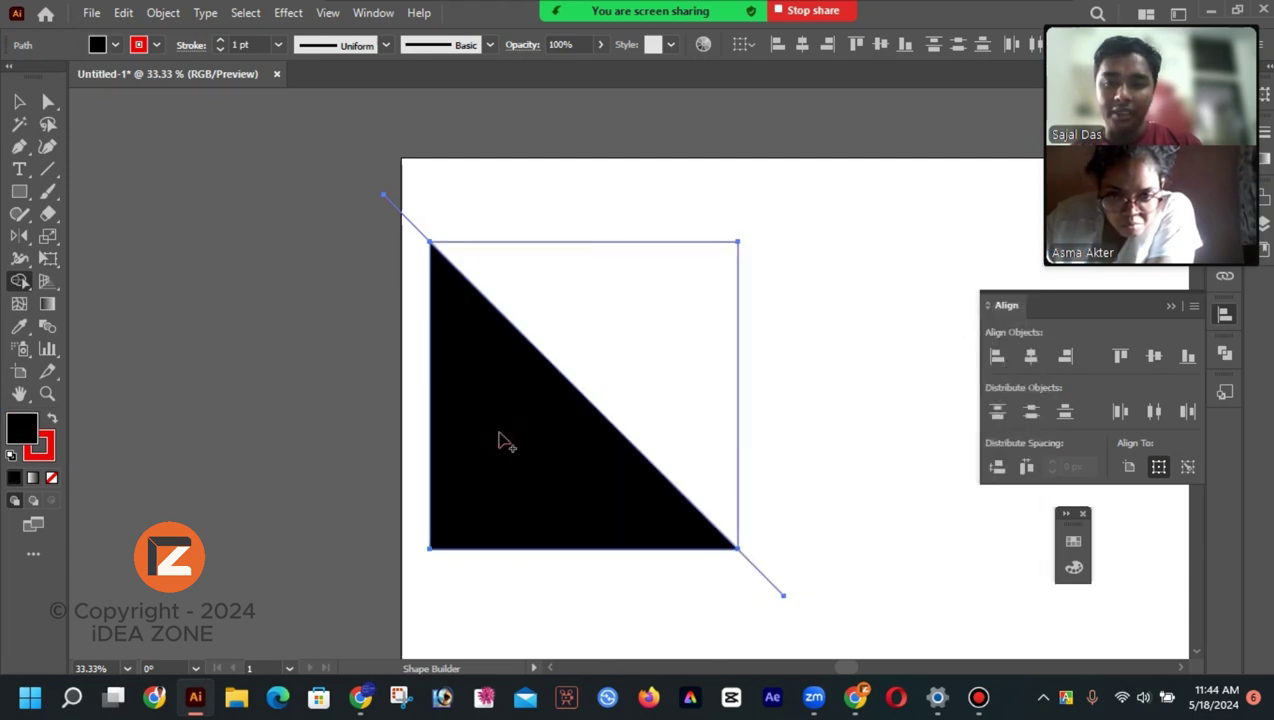
Swap fill and stroke colours, fill the upper-right triangle red with Shape Builder, and clear the selection
{"action": "left_click", "coordinate": [52, 419]}
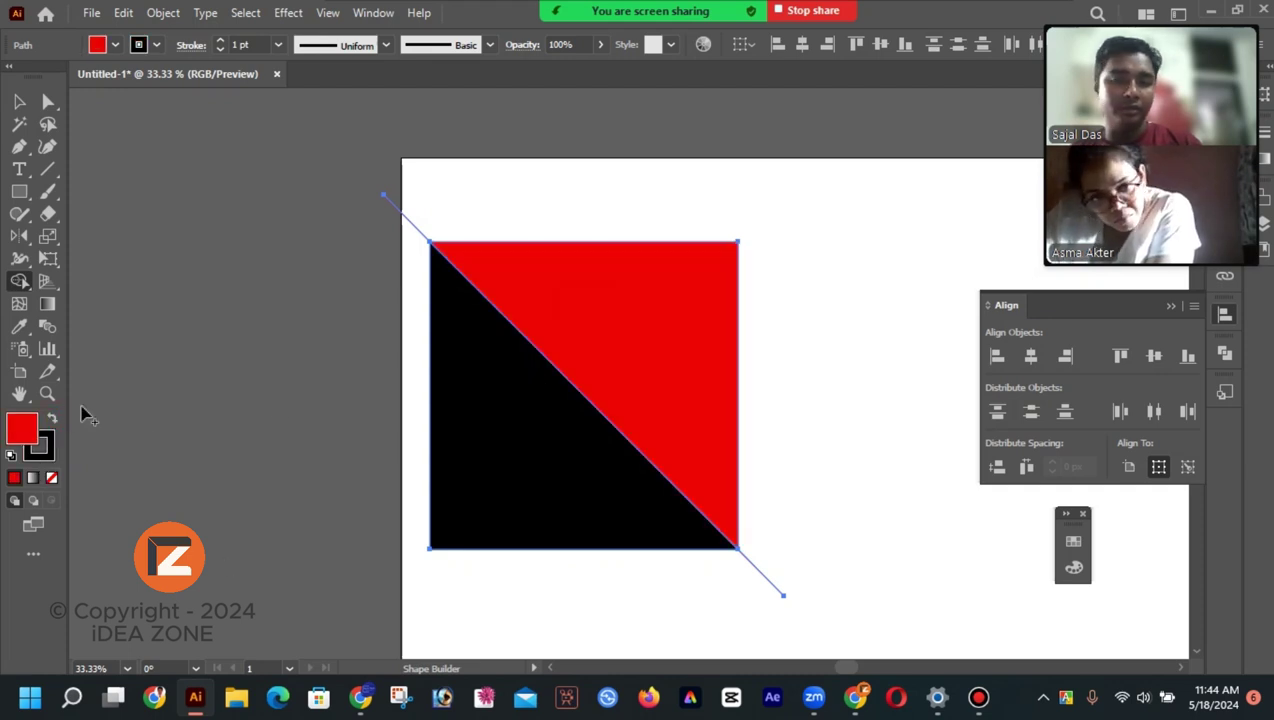
{"action": "left_click", "coordinate": [45, 455]}
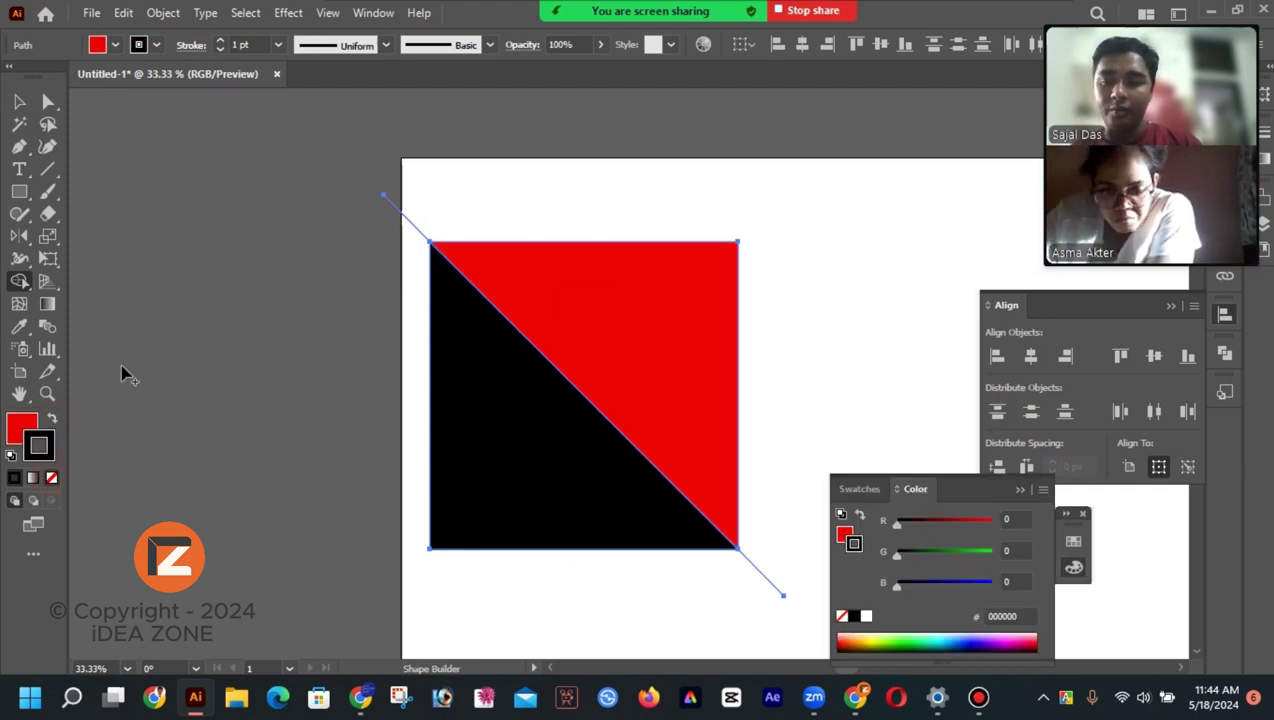
{"action": "left_click", "coordinate": [20, 102]}
{"action": "left_click", "coordinate": [222, 341]}
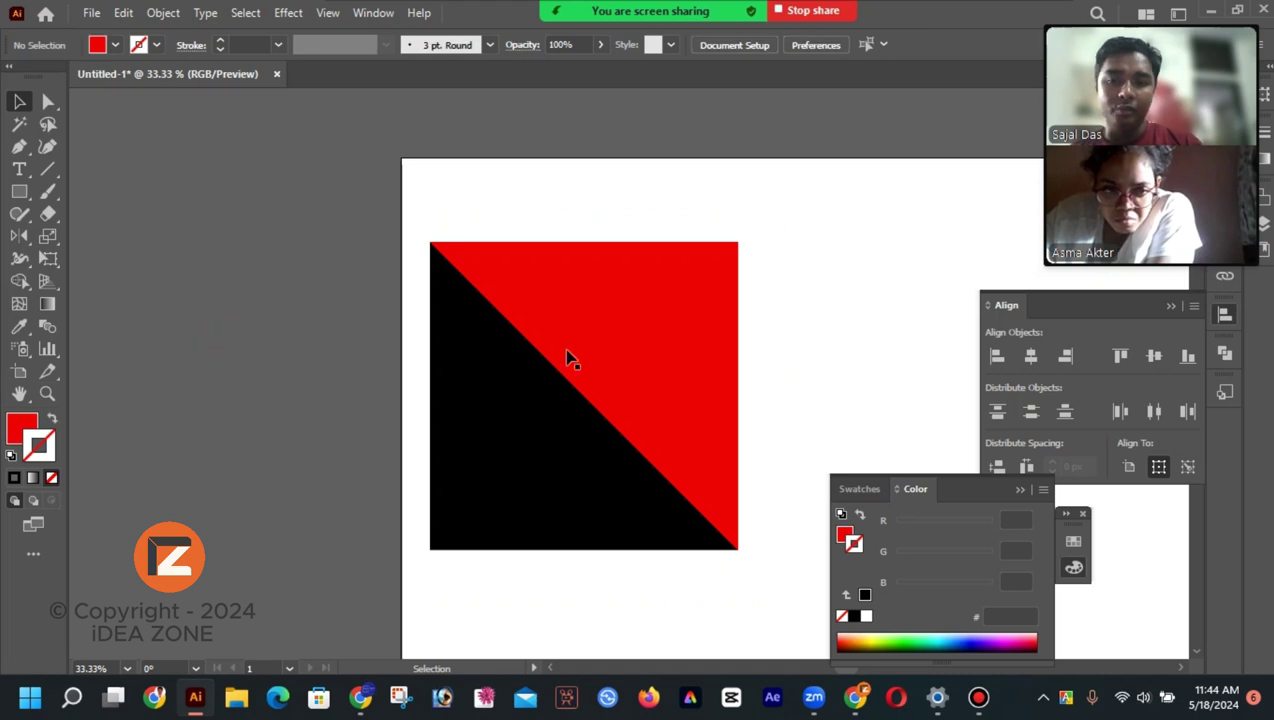
Separate the two triangles by moving the red one up and right and the black one up and left, and clear the selection
{"action": "left_click", "coordinate": [611, 364]}
{"action": "left_click_drag", "start_coordinate": [706, 337], "coordinate": [745, 330]}
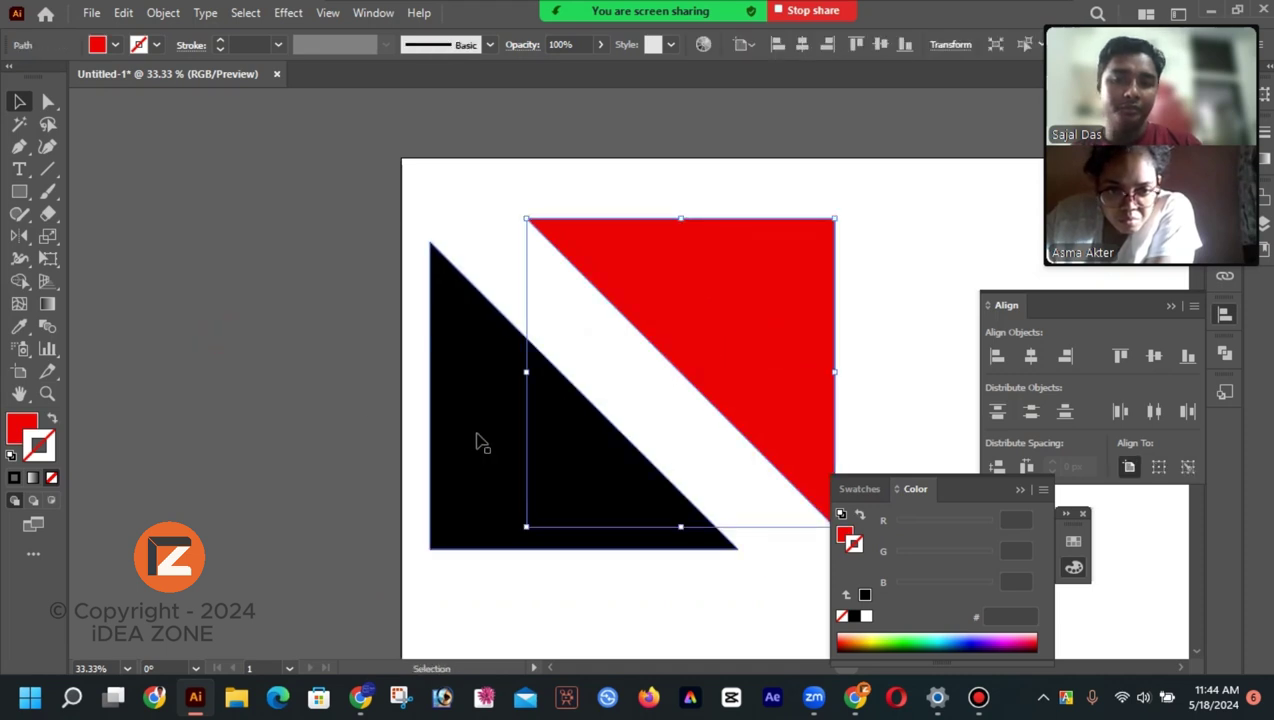
{"action": "left_click_drag", "start_coordinate": [445, 495], "coordinate": [191, 330]}
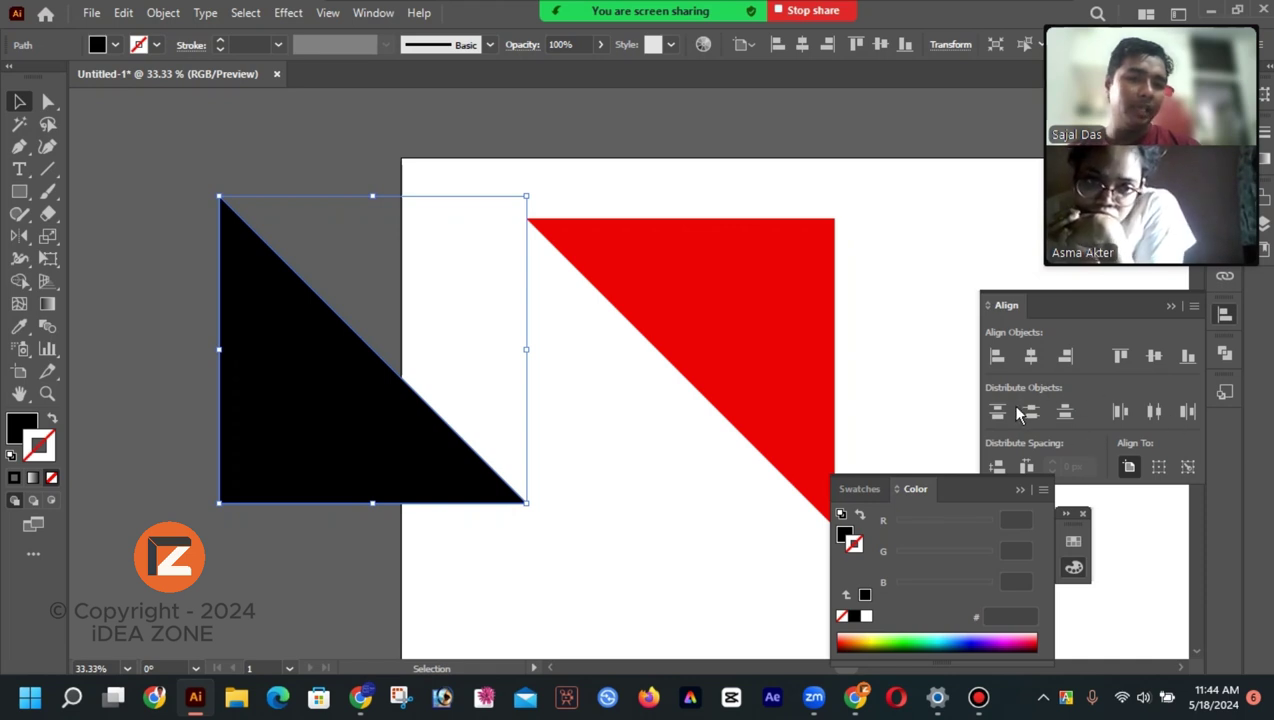
{"action": "left_click", "coordinate": [850, 247]}
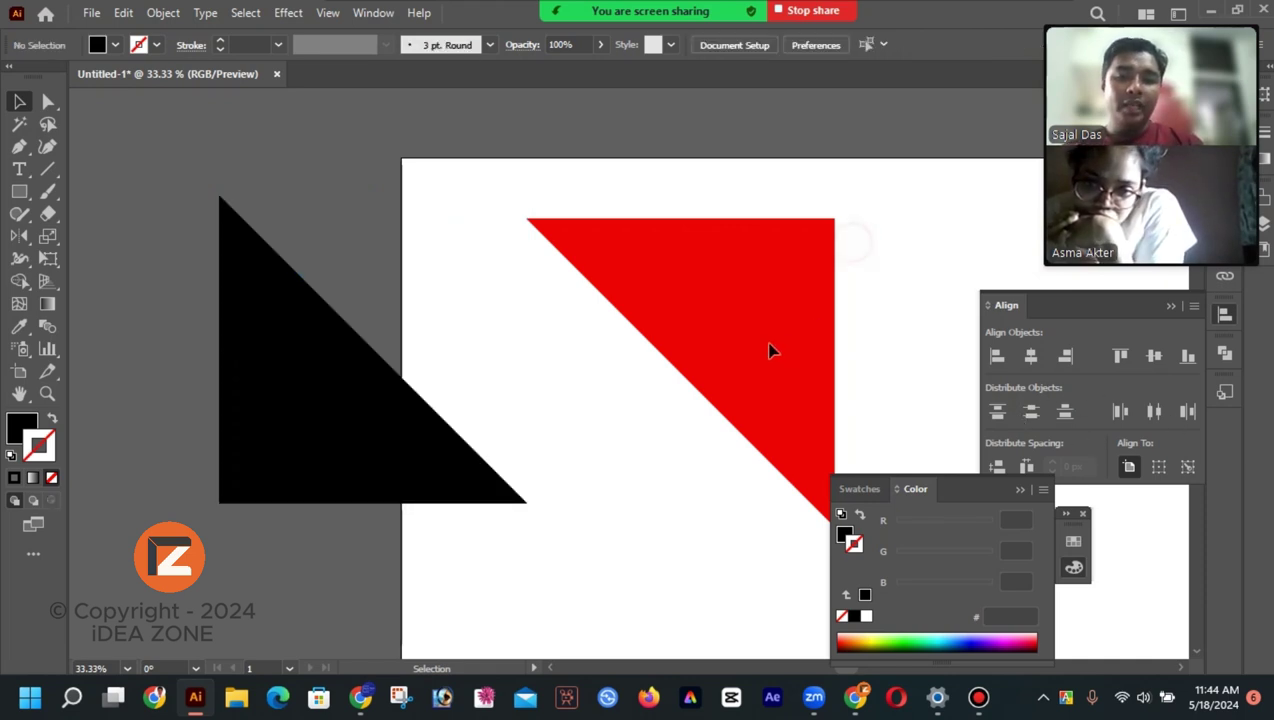
Delete the red and black triangles and the leftover unpainted square and diagonal paths
{"action": "left_click", "coordinate": [770, 351]}
{"action": "key", "text": "Delete"}
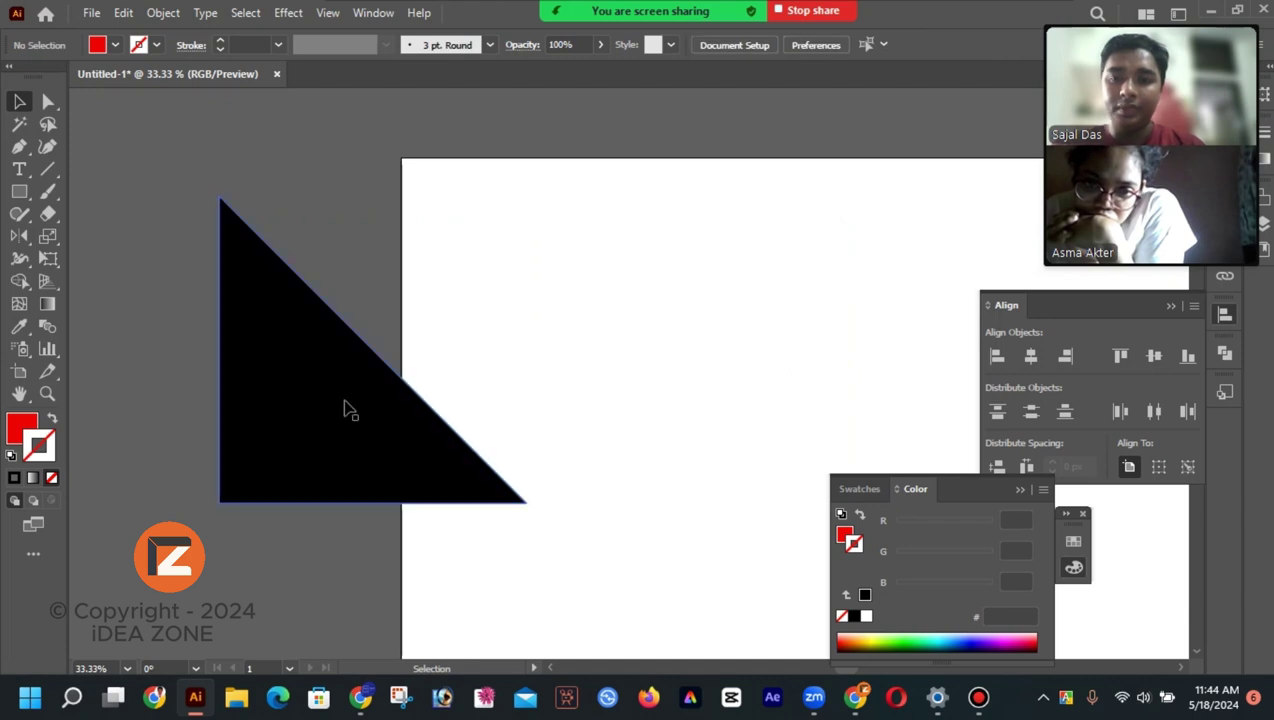
{"action": "left_click", "coordinate": [350, 402]}
{"action": "key", "text": "Delete"}
{"action": "left_click_drag", "start_coordinate": [628, 156], "coordinate": [250, 412]}
{"action": "key", "text": "Delete"}
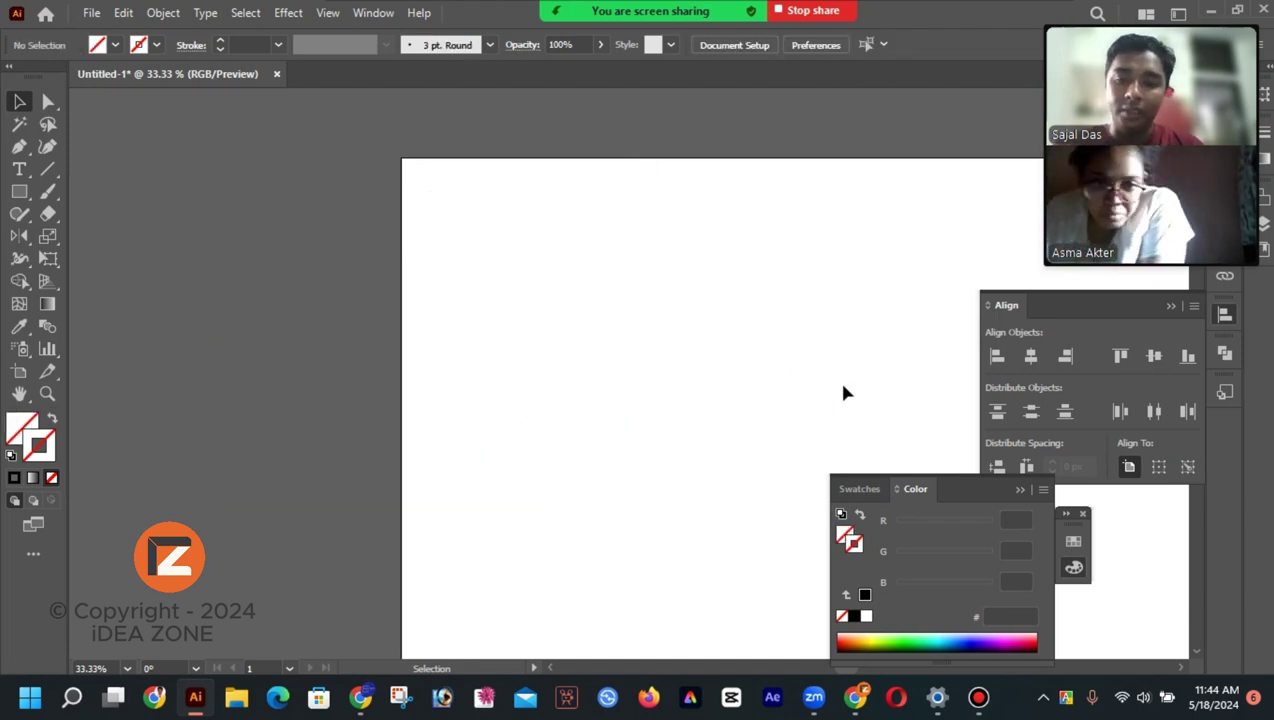
{"action": "left_click_drag", "start_coordinate": [844, 393], "coordinate": [635, 638]}
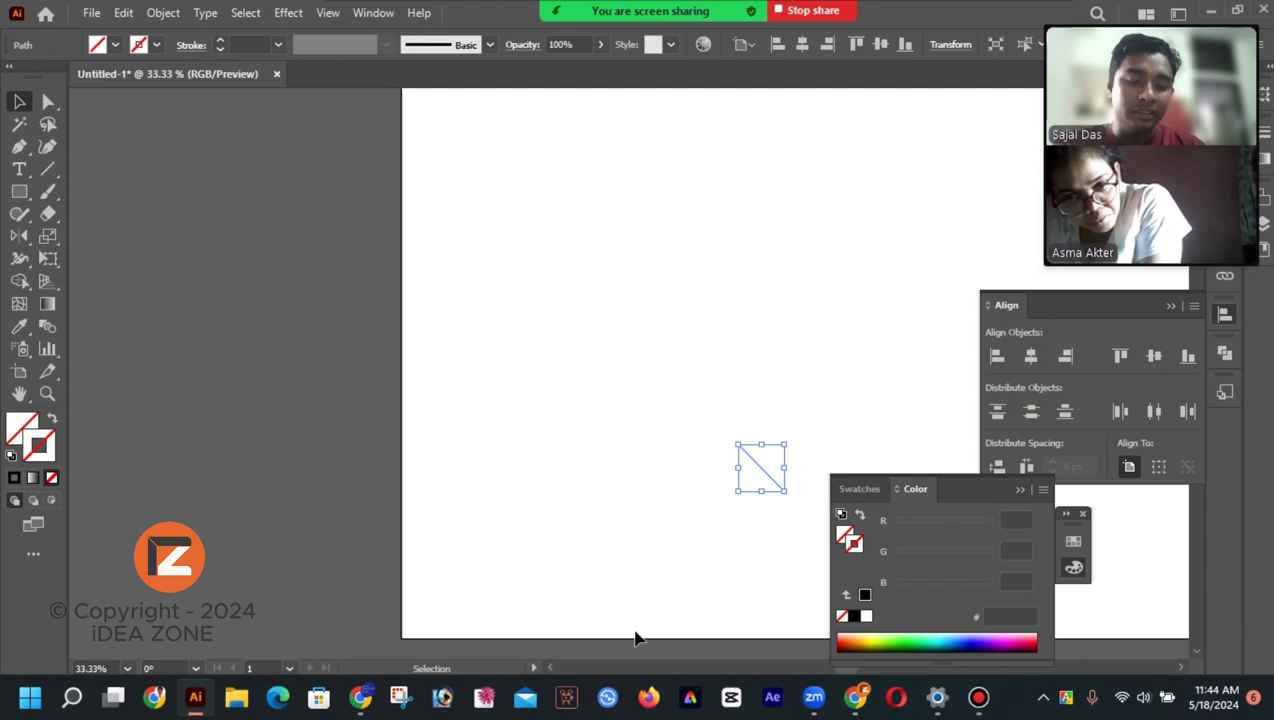
{"action": "key", "text": "Delete"}
Draw a circle about 575 px in diameter on the empty artboard with the Ellipse tool
{"action": "scroll", "coordinate": [609, 566], "scroll_direction": "up", "scroll_amount": 3}
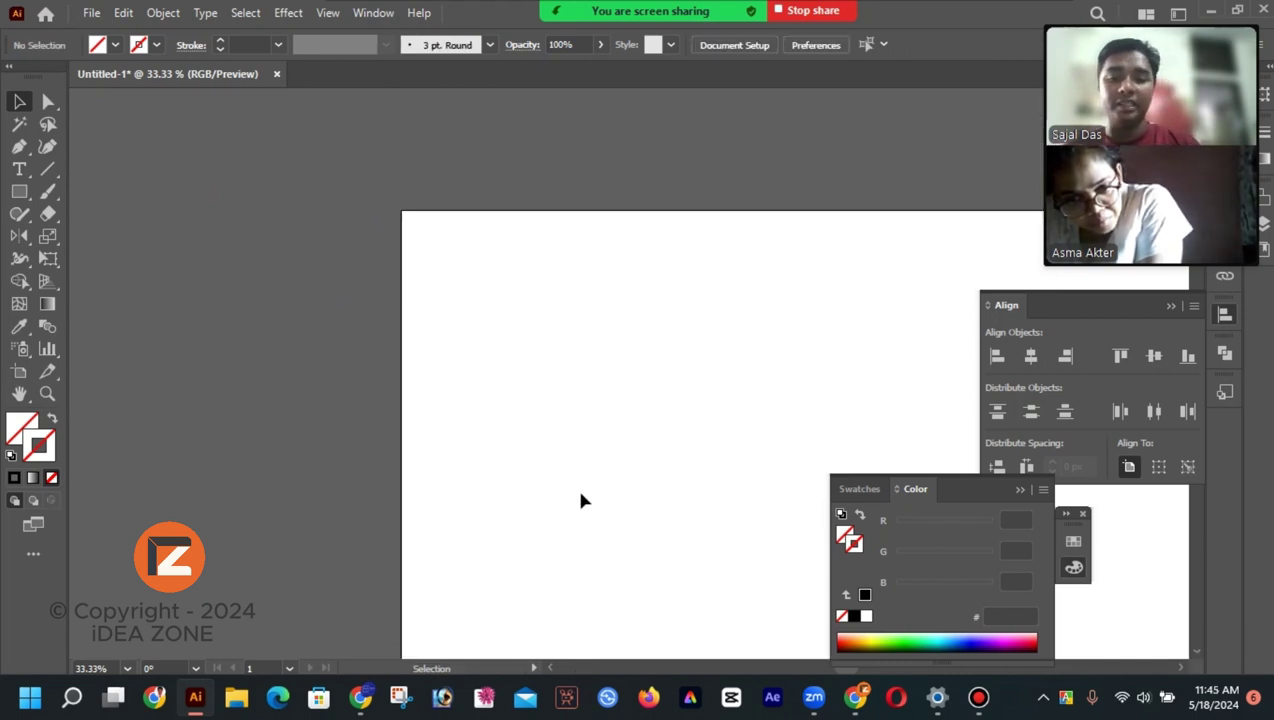
{"action": "left_click", "coordinate": [1016, 491]}
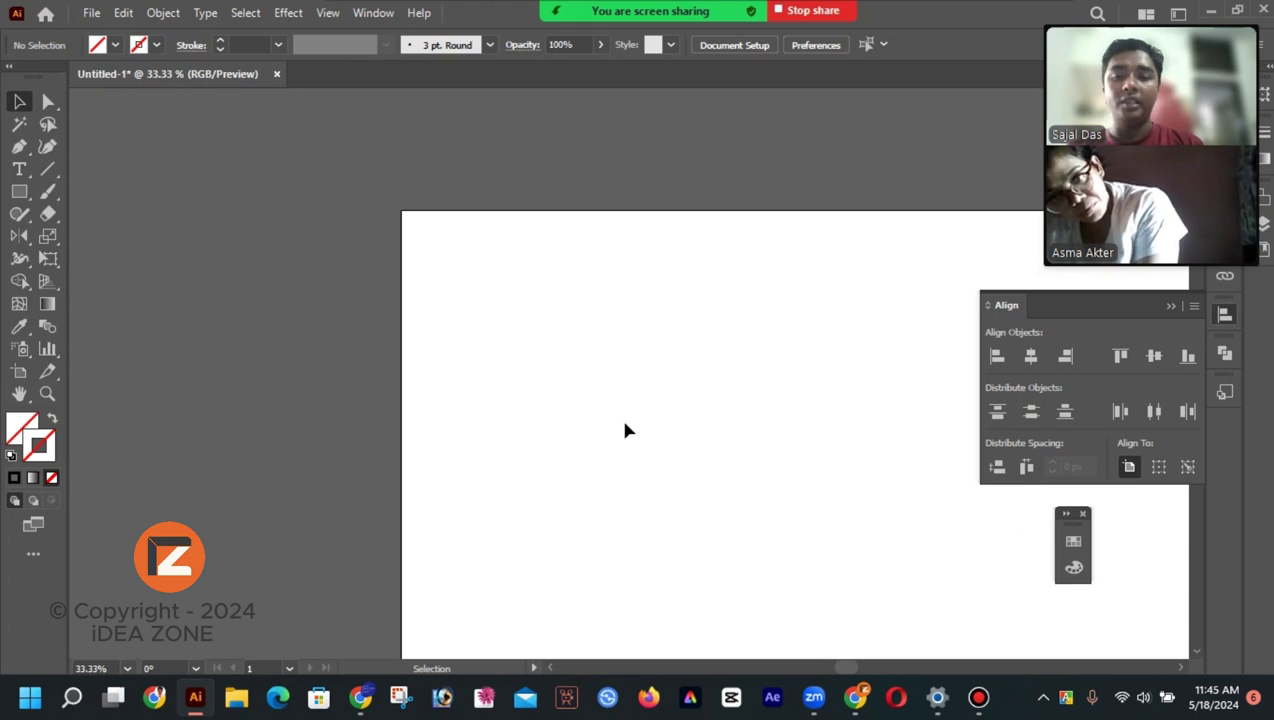
{"action": "left_click_drag", "start_coordinate": [631, 427], "coordinate": [307, 299]}
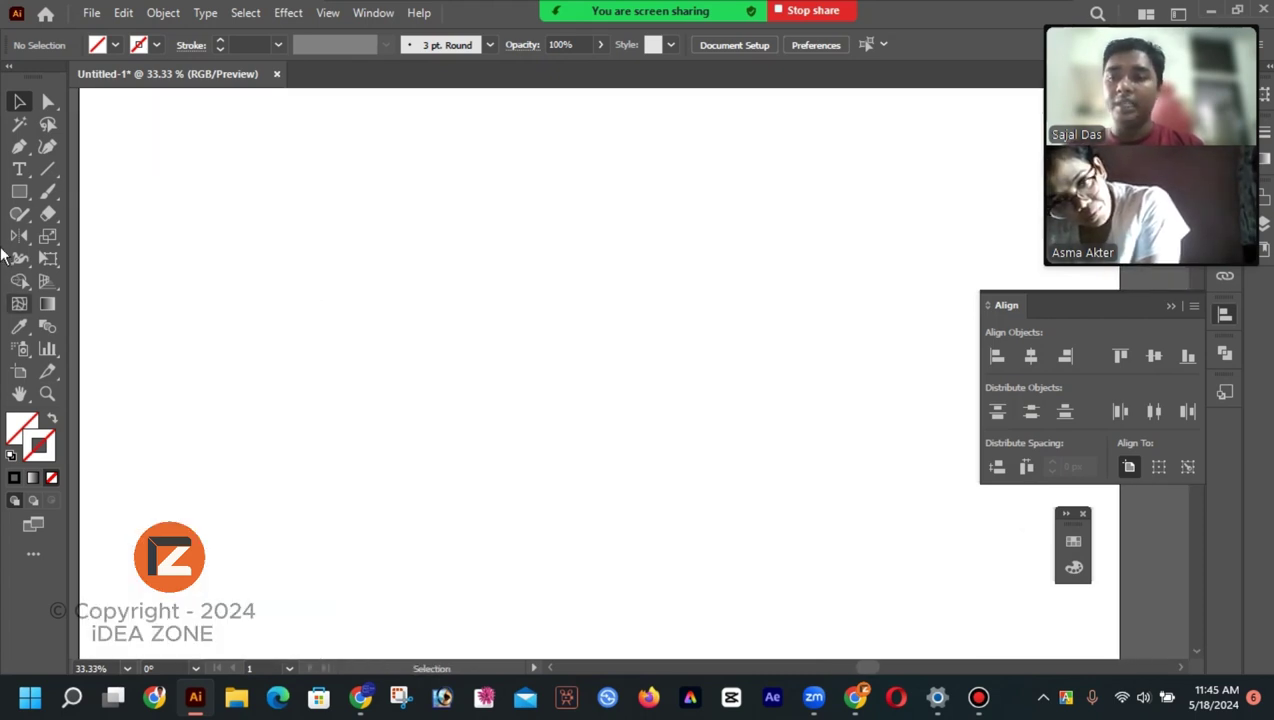
{"action": "left_click_drag", "start_coordinate": [19, 191], "coordinate": [70, 257]}
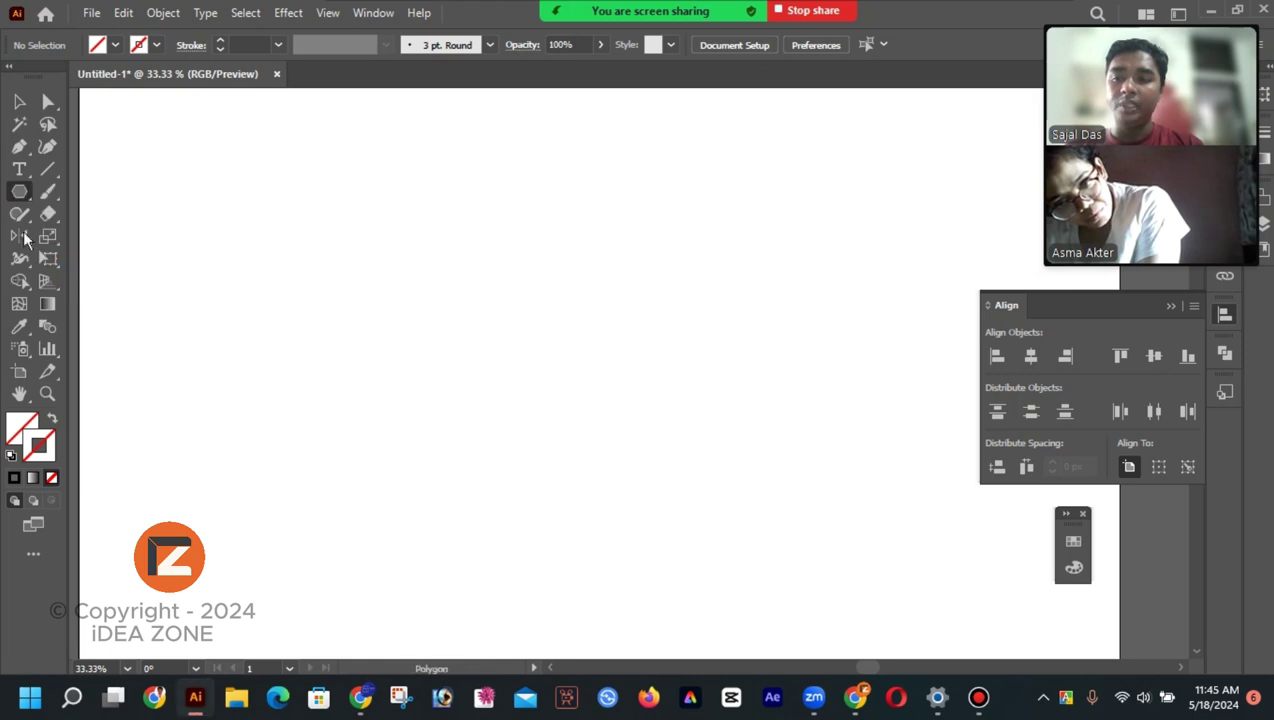
{"action": "left_click_drag", "start_coordinate": [13, 198], "coordinate": [63, 233]}
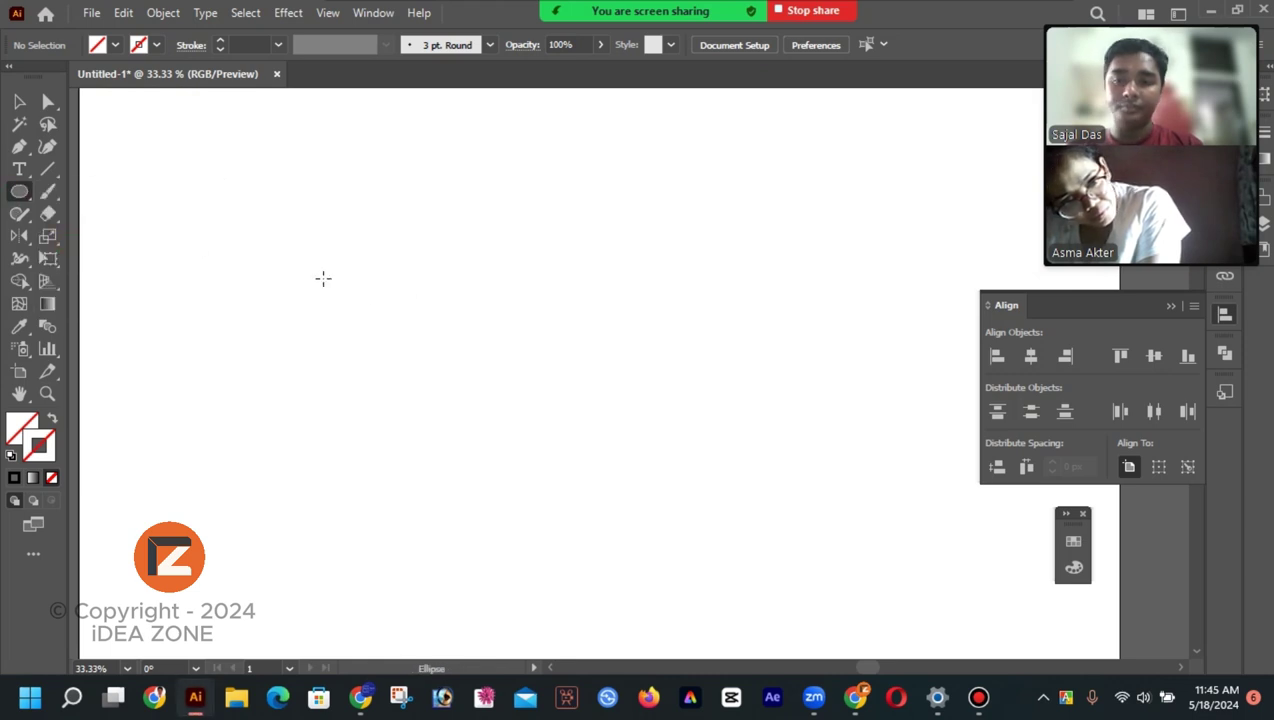
{"action": "mouse_move", "coordinate": [344, 237]}
{"action": "left_mouse_down"}
{"action": "mouse_move", "coordinate": [520, 418]}
{"action": "mouse_move", "coordinate": [655, 532]}
{"action": "left_mouse_up"}
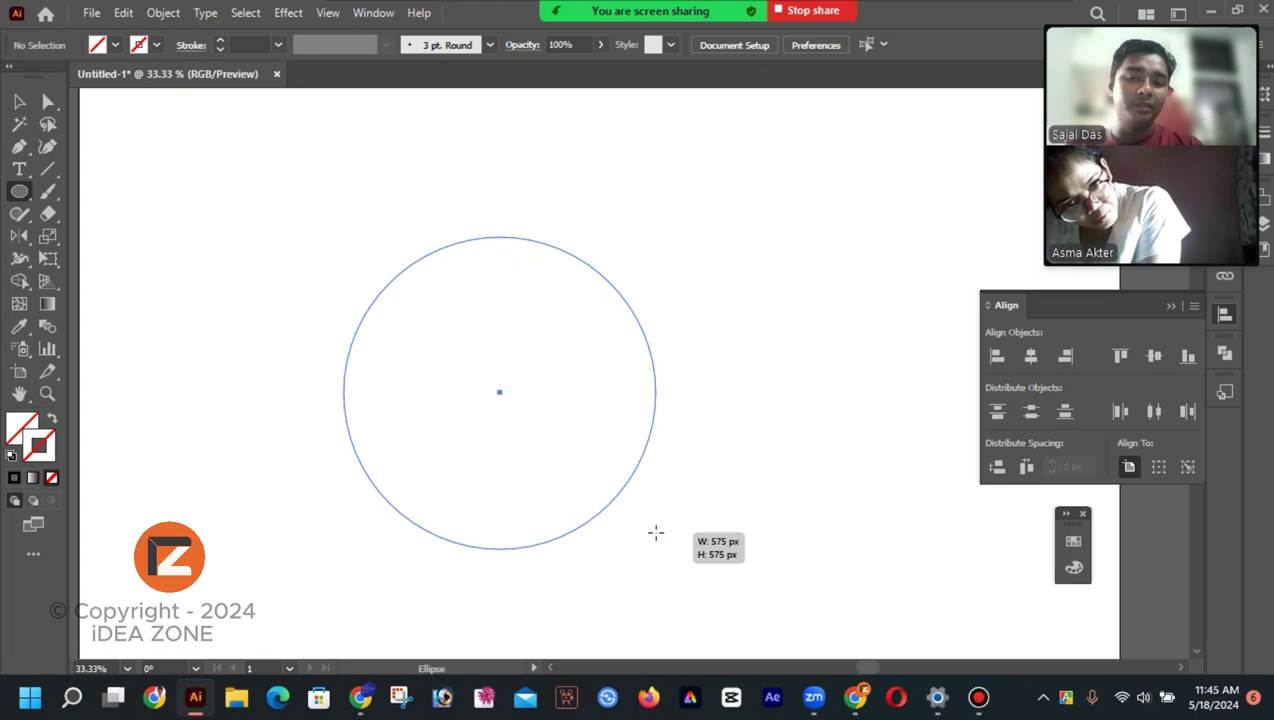
Try to set the circle's fill colour to black (000000)
{"action": "double_click", "coordinate": [16, 440]}
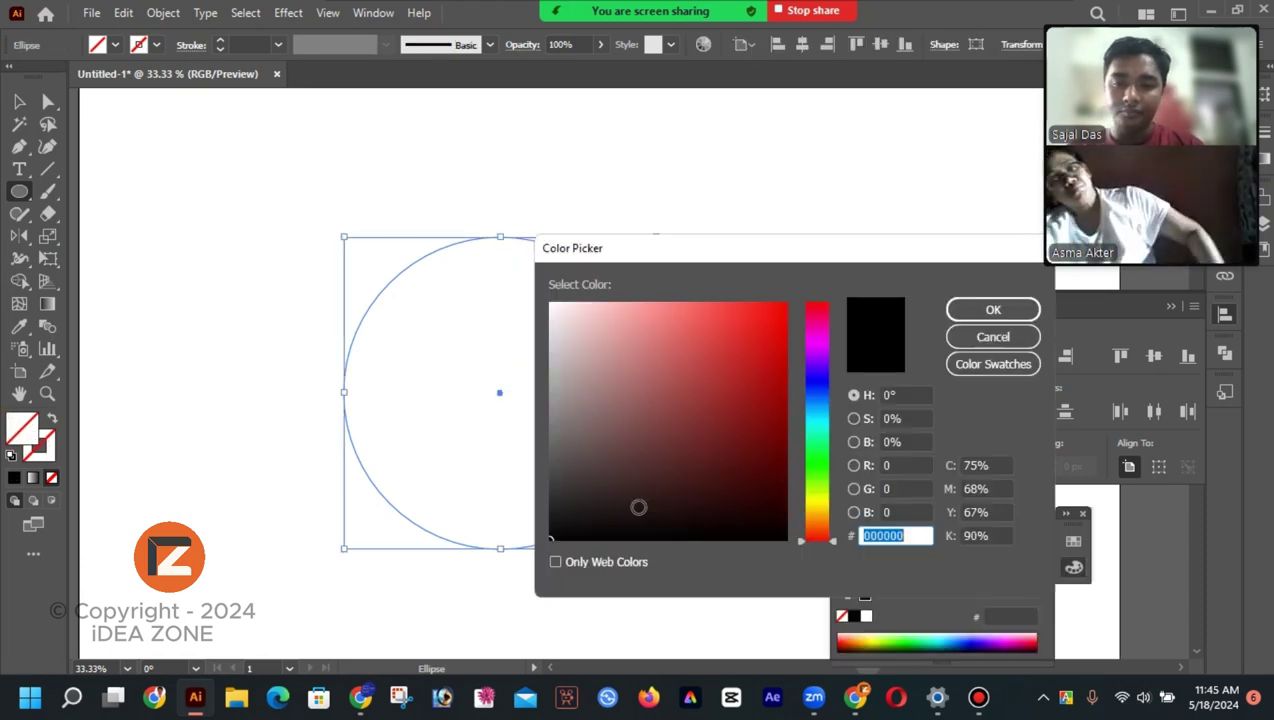
{"action": "left_click", "coordinate": [993, 311]}
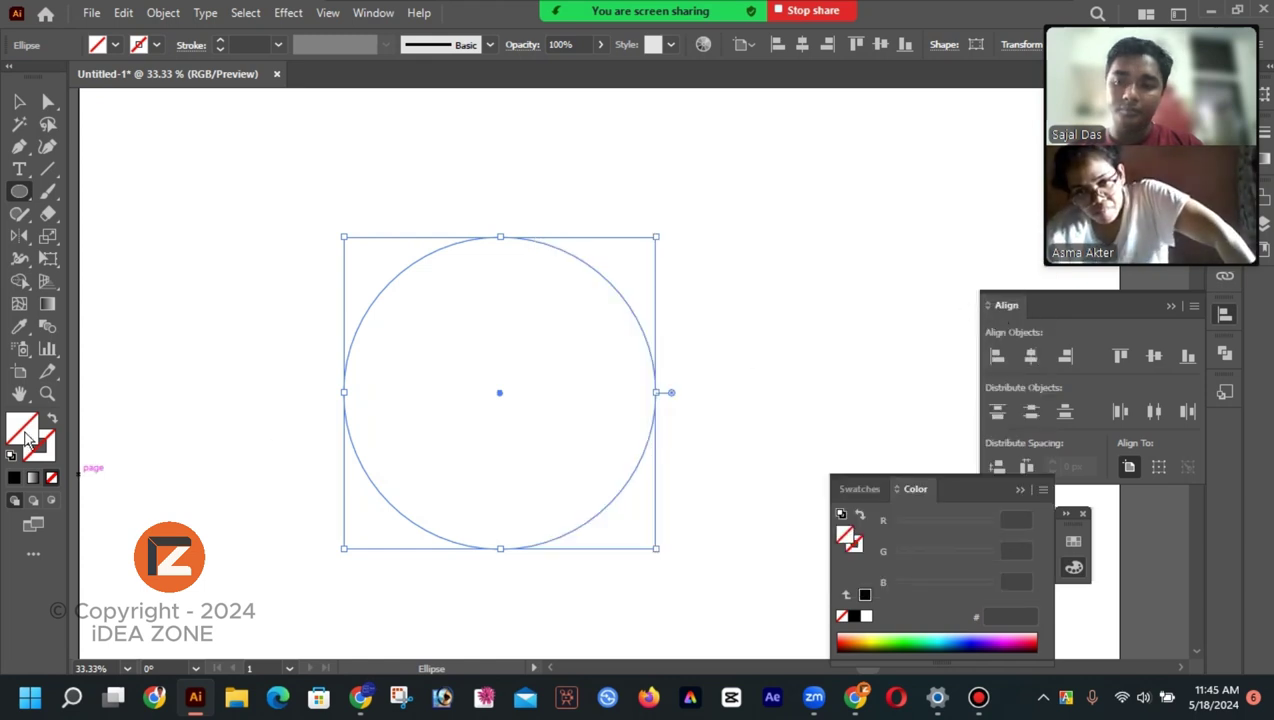